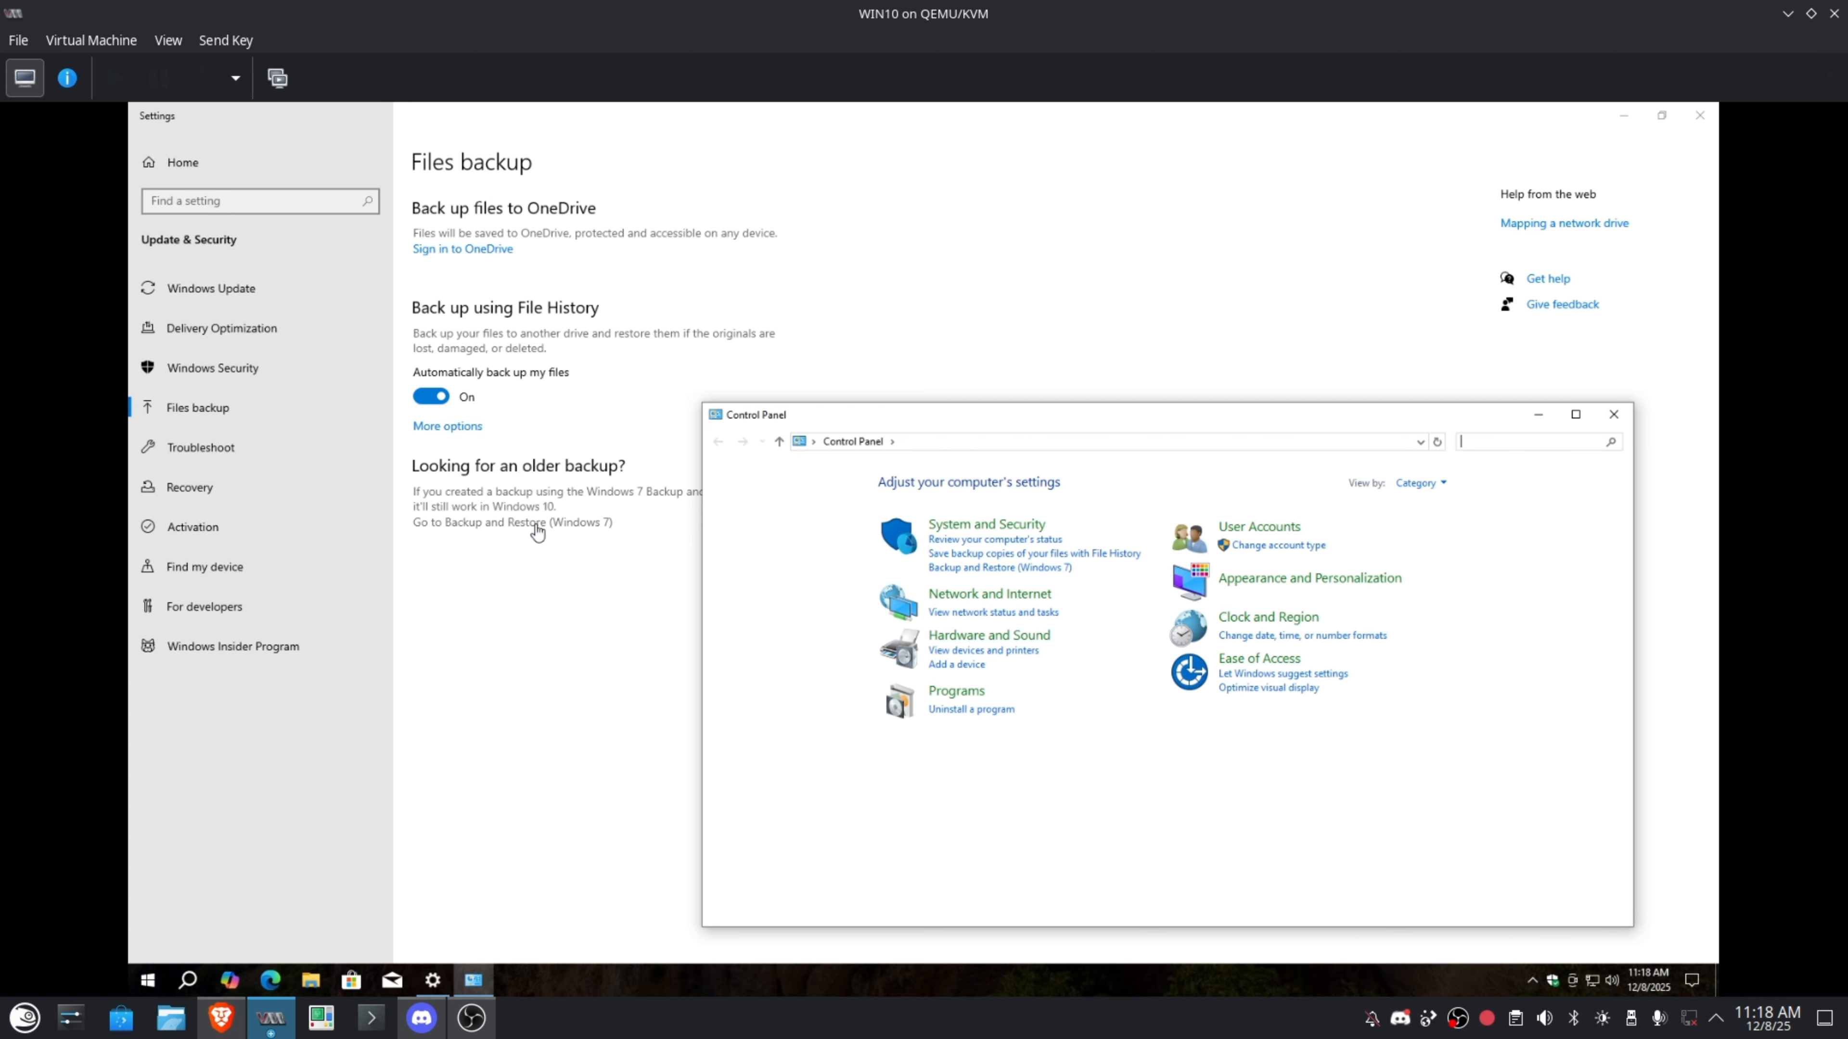
# Open the Backup and Restore (Windows 7) page from Control Panel's System and Security.
pyautogui.click(1018, 569)
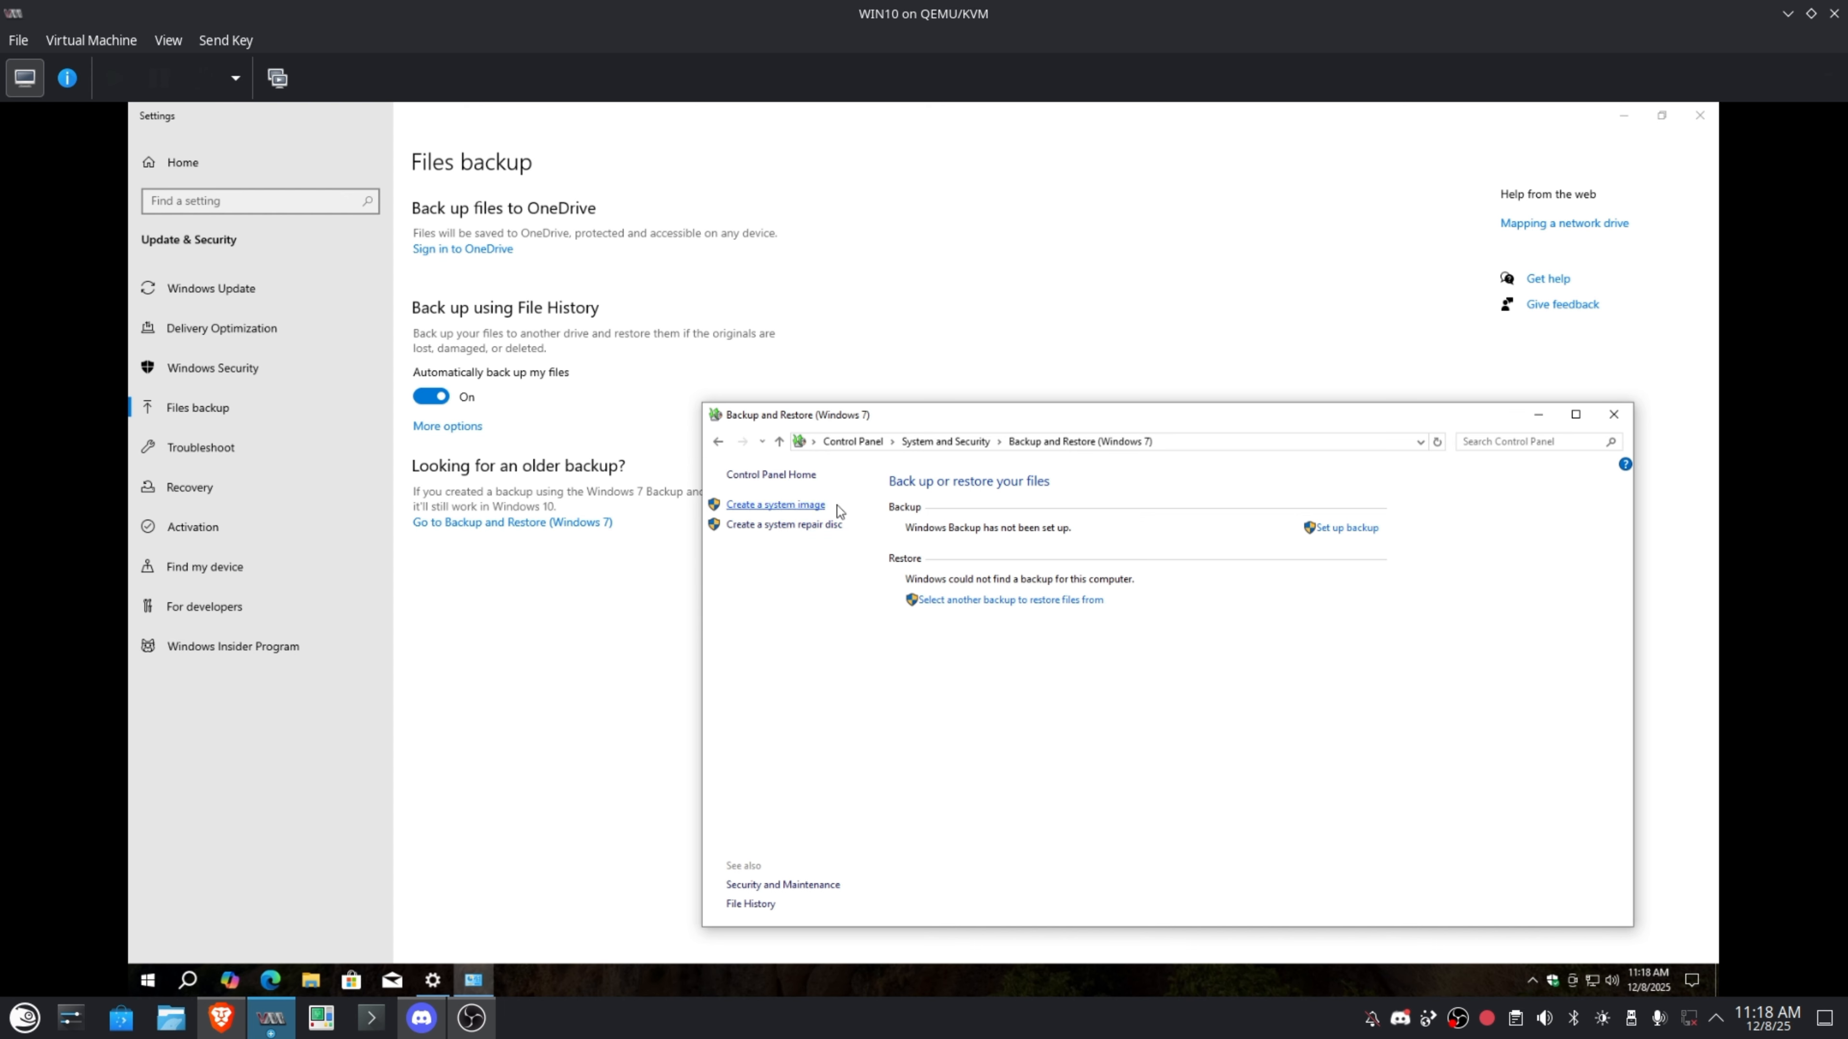
# Begin a system image backup with 'On a network location' as the destination, opening the network location form.
pyautogui.click(792, 505)
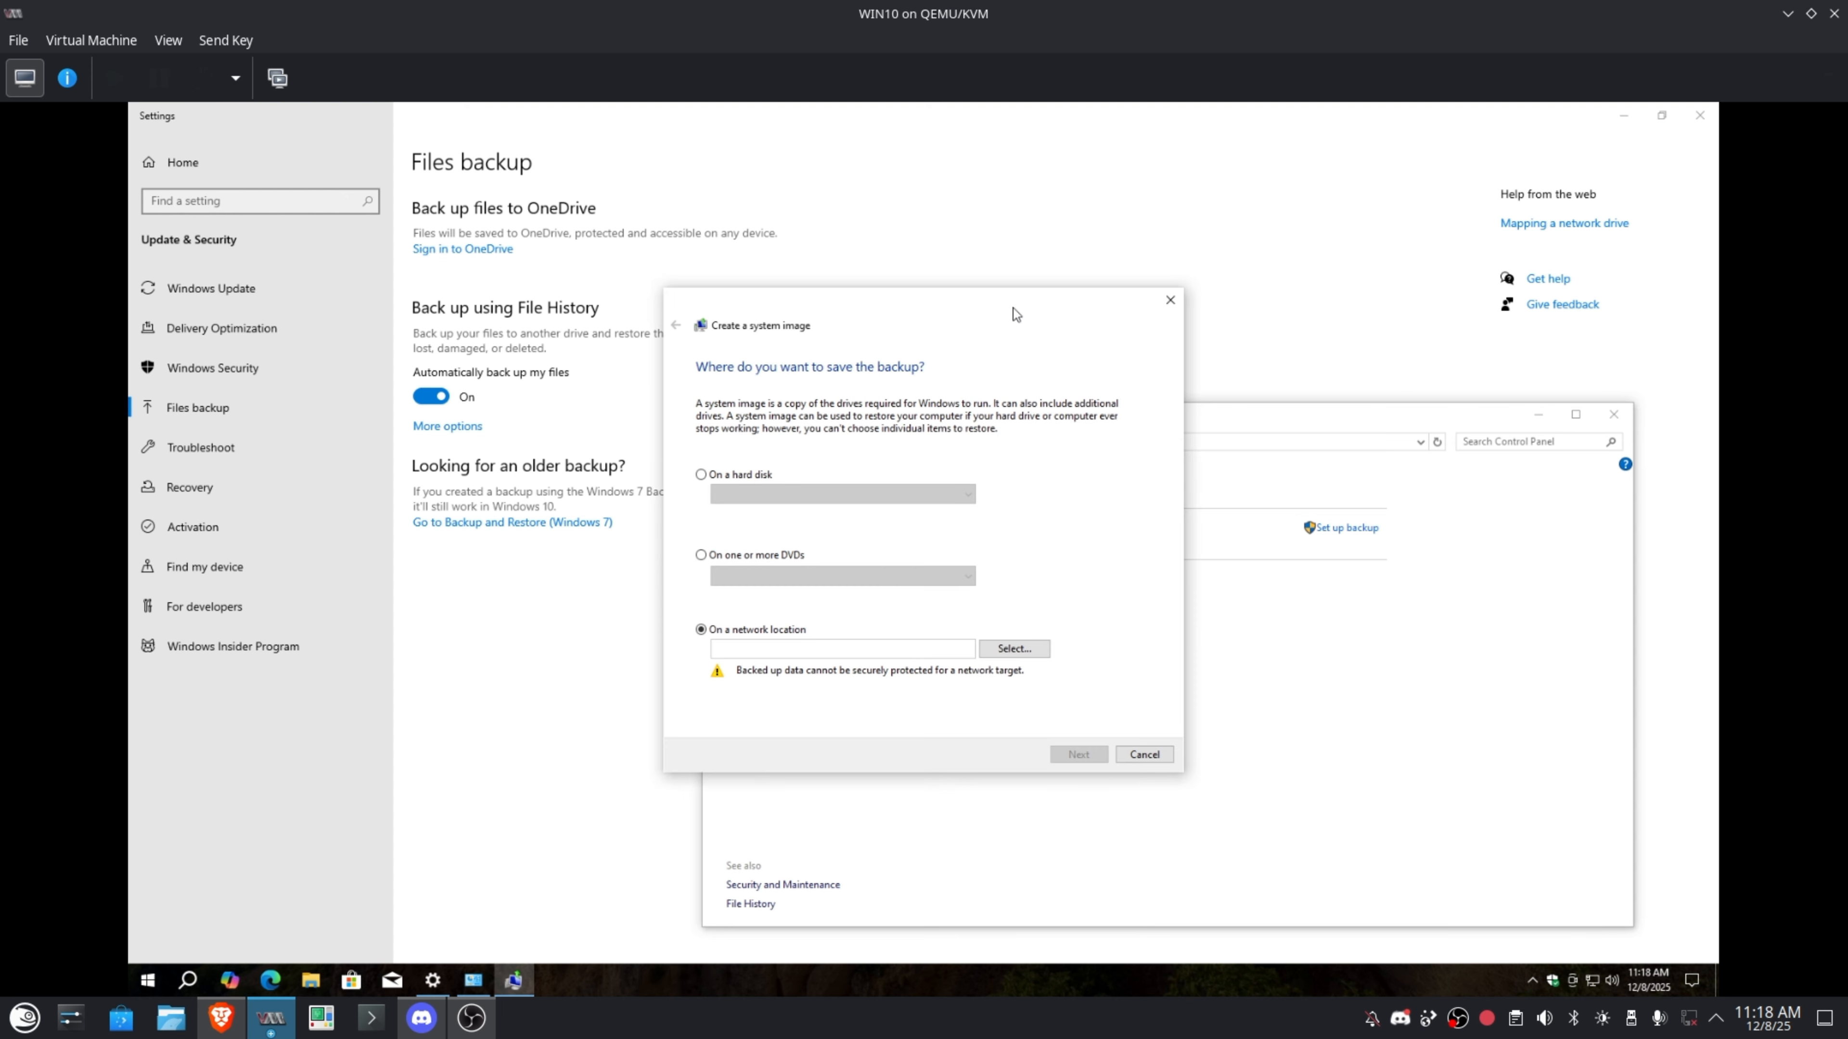
pyautogui.moveTo(1013, 309)
pyautogui.mouseDown()
pyautogui.moveTo(1049, 304)
pyautogui.moveTo(1036, 315)
pyautogui.mouseUp()
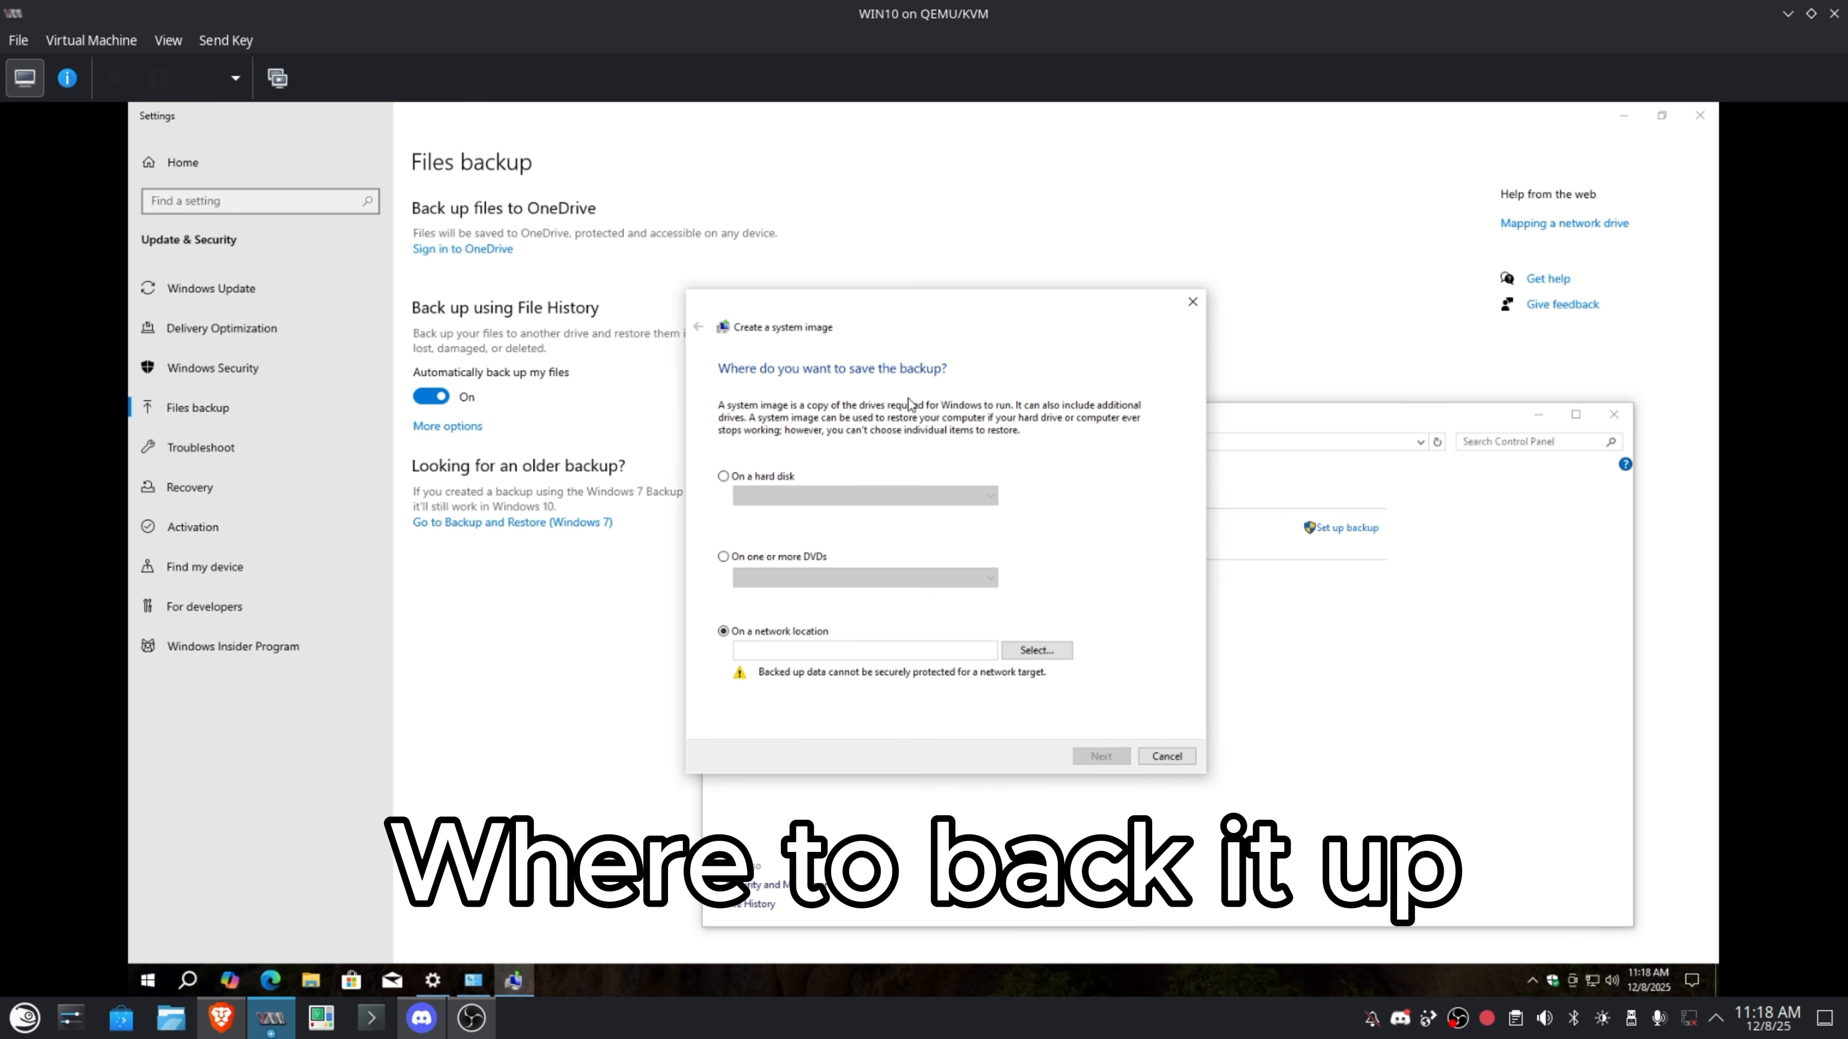
pyautogui.click(765, 480)
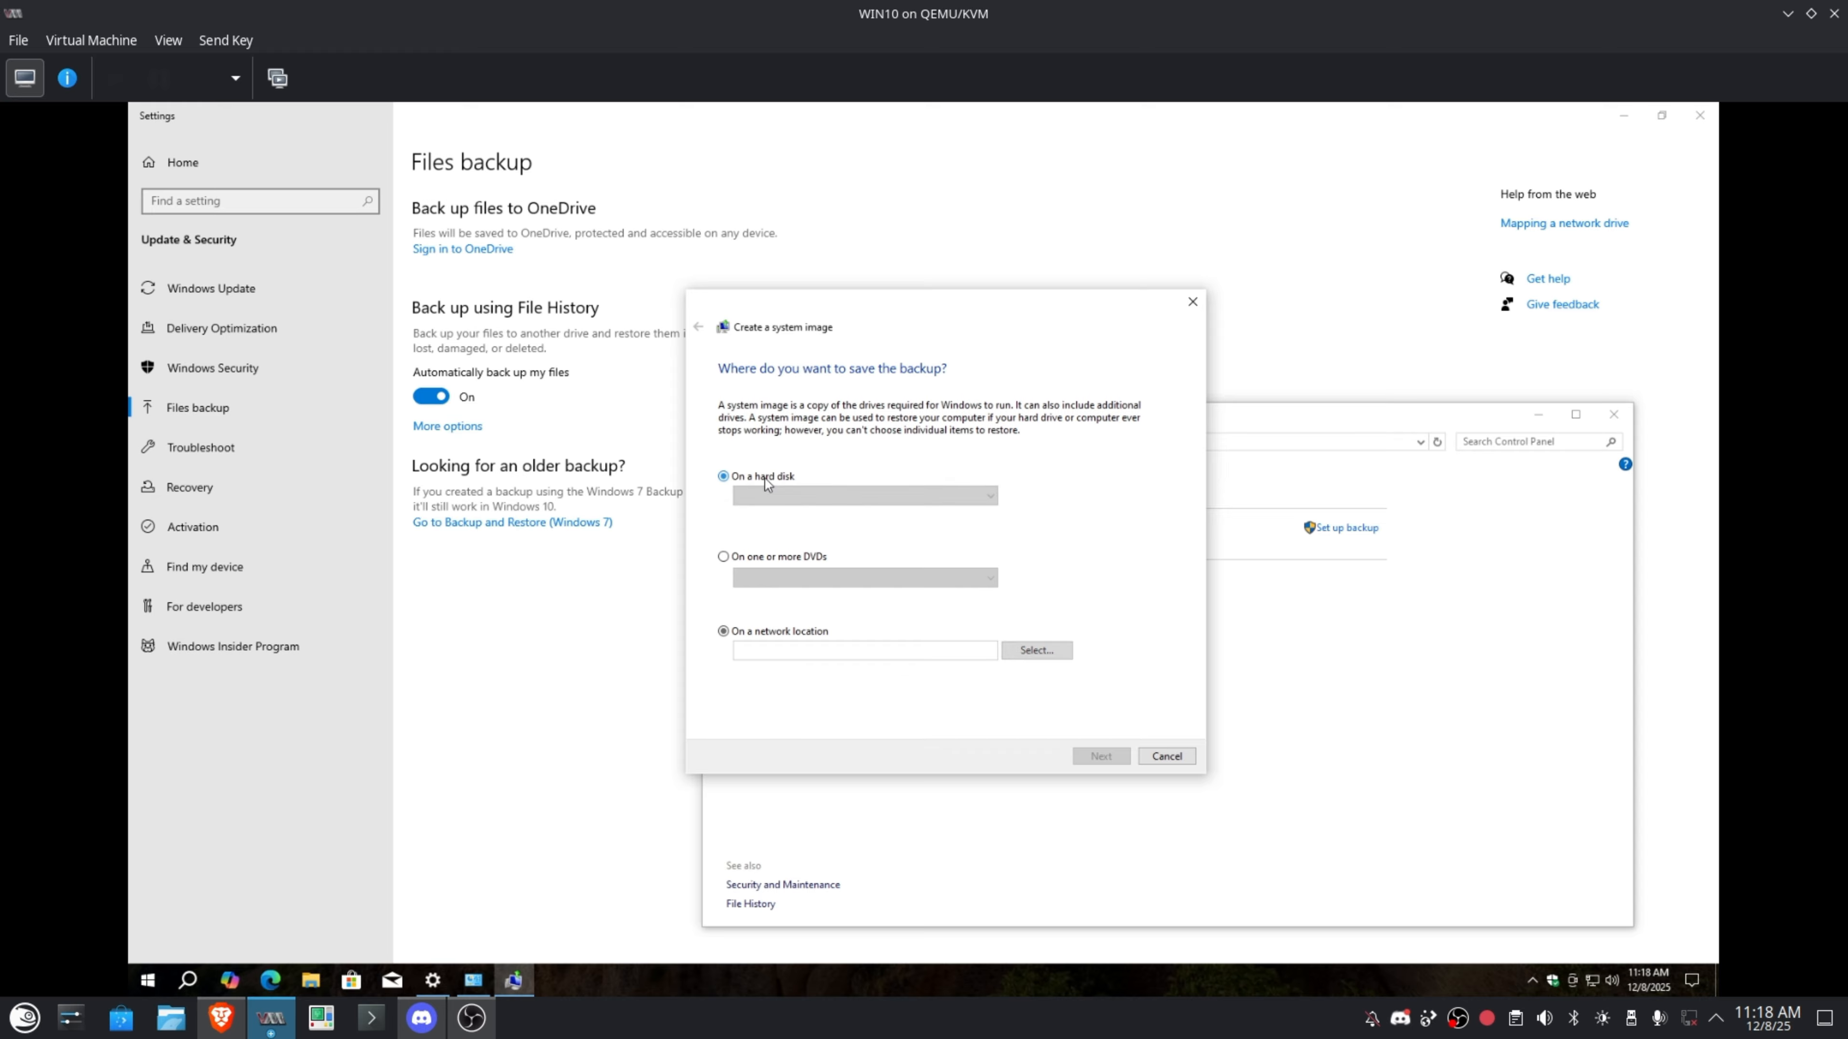
pyautogui.click(784, 631)
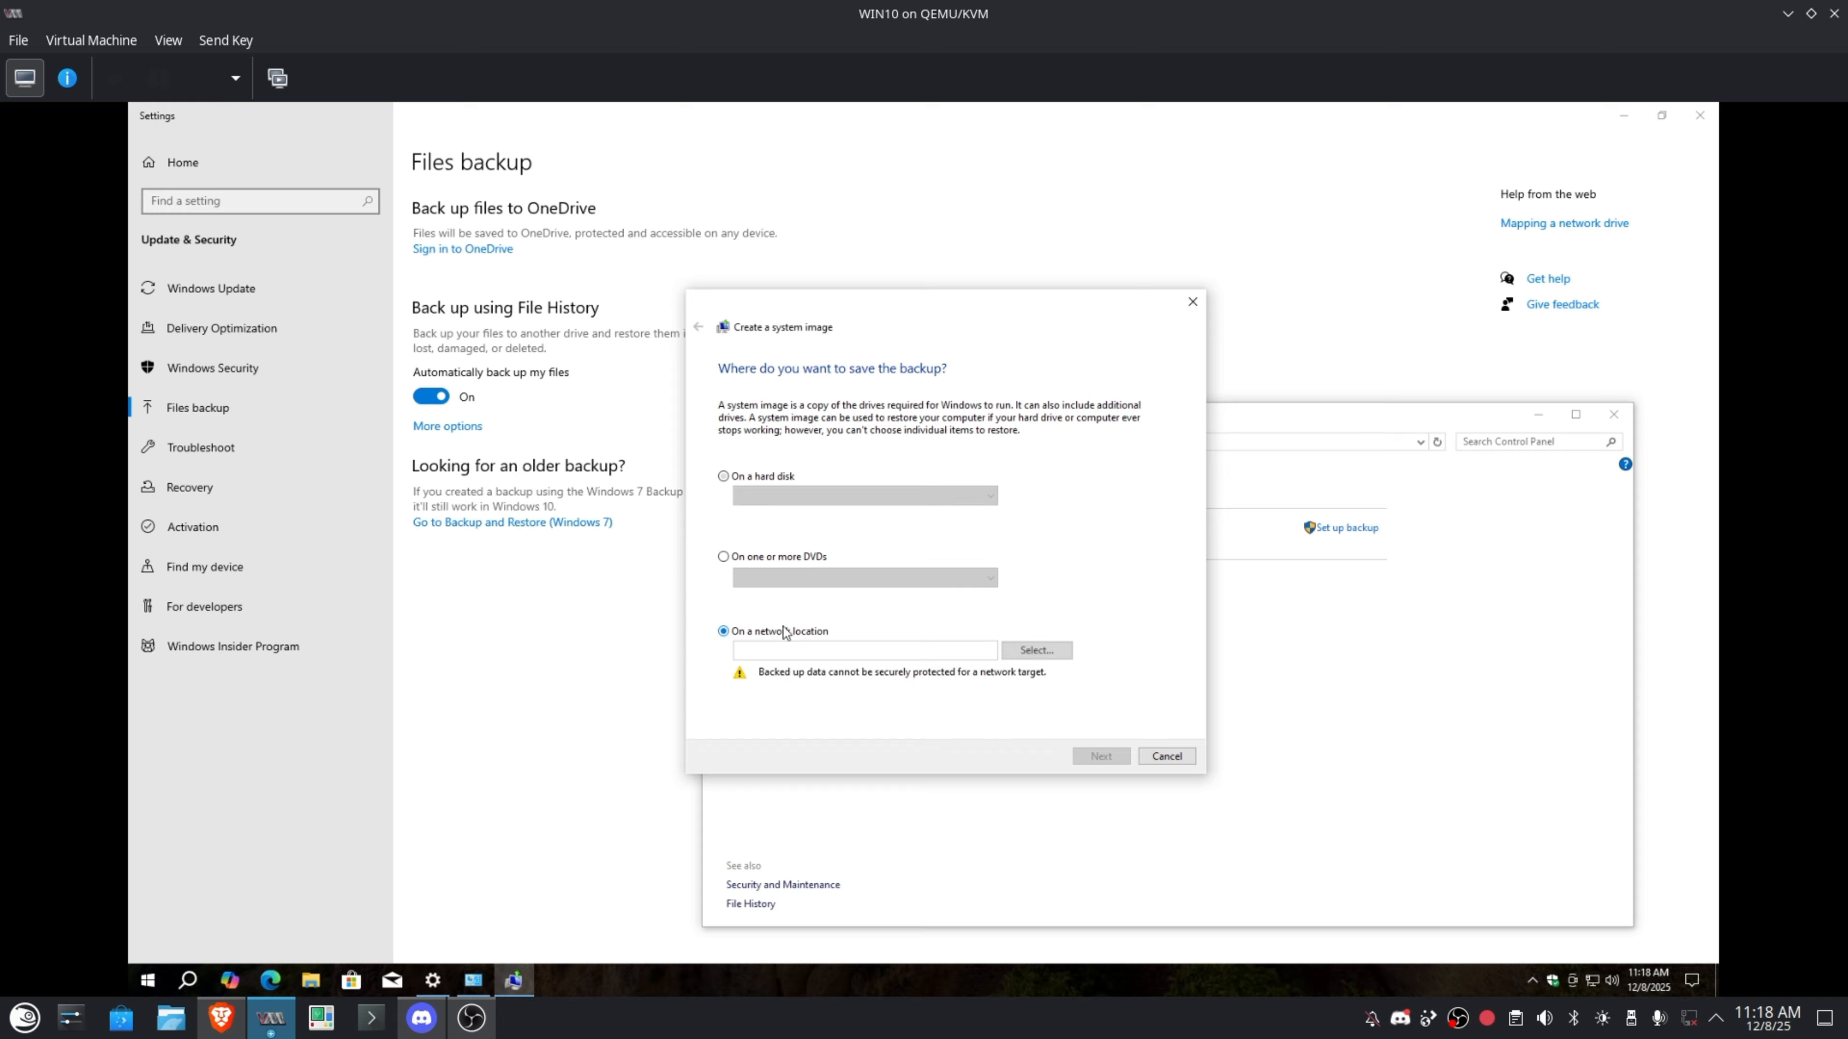
pyautogui.click(1037, 650)
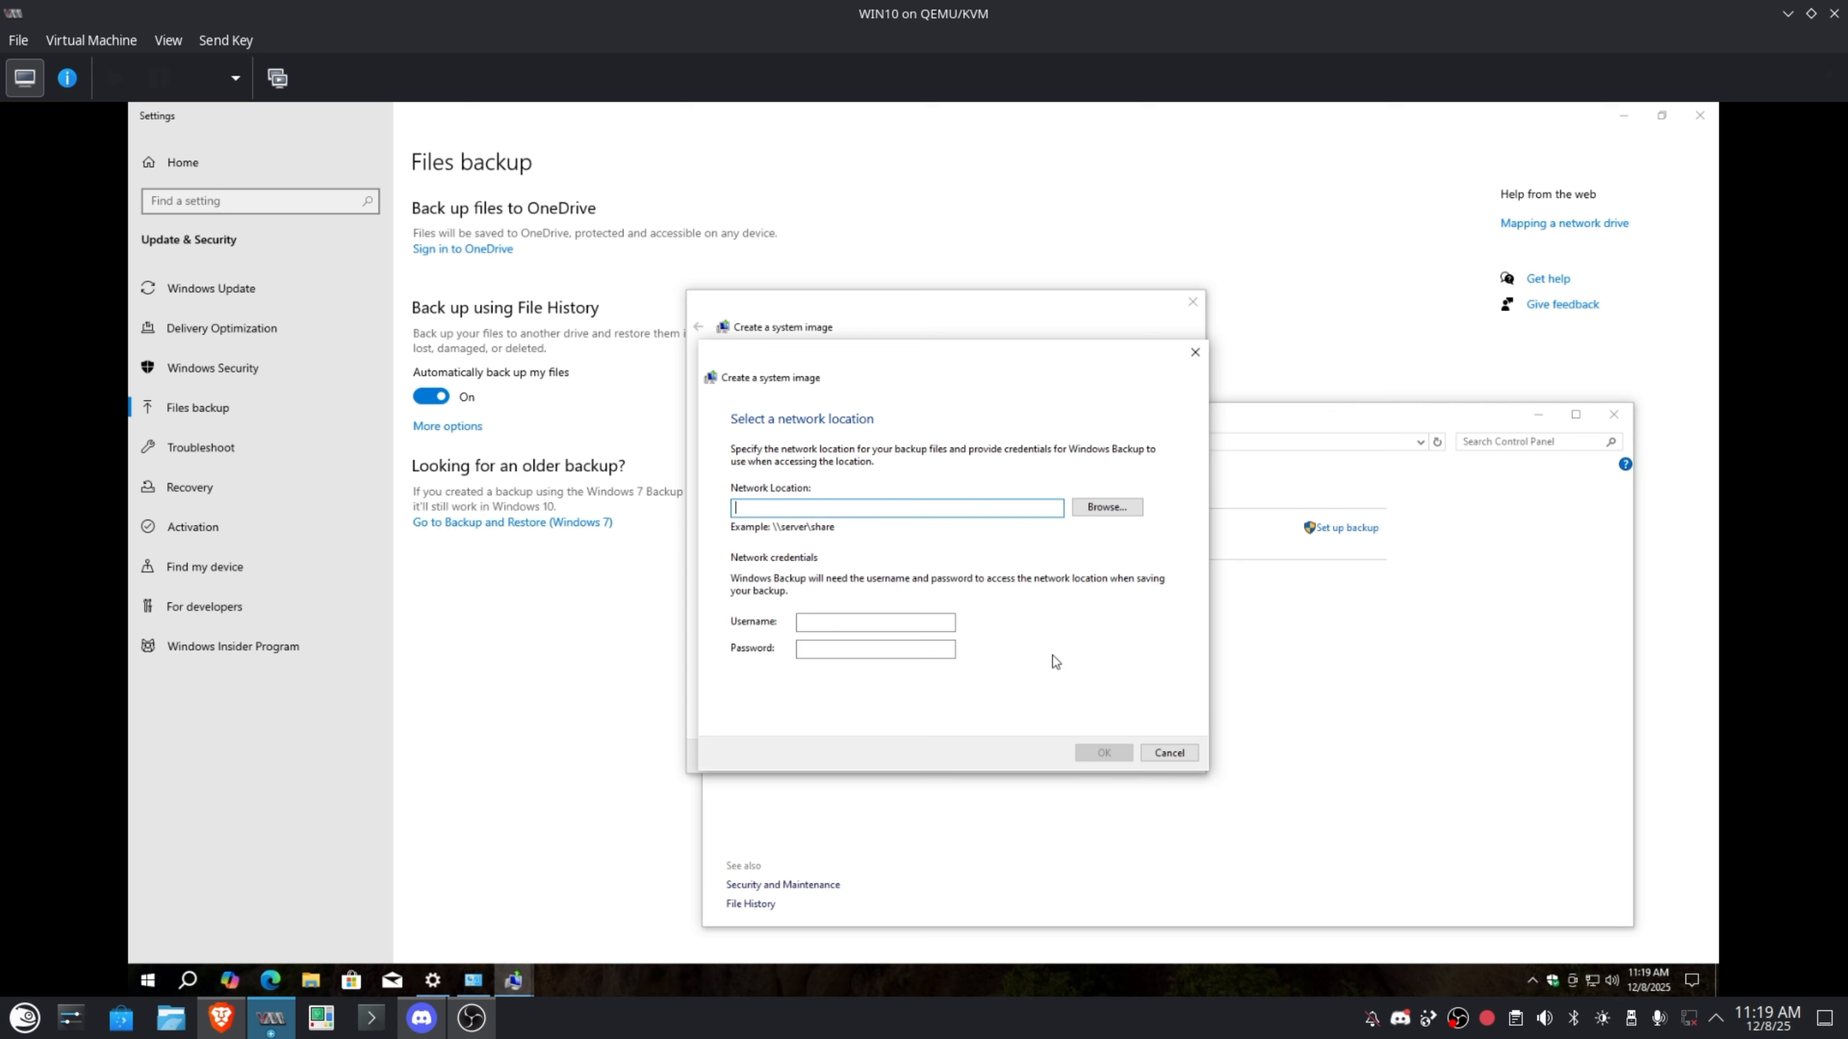
# Set the network location to \\windowserver\backup with username administrator and its password.
pyautogui.write('\\\\')
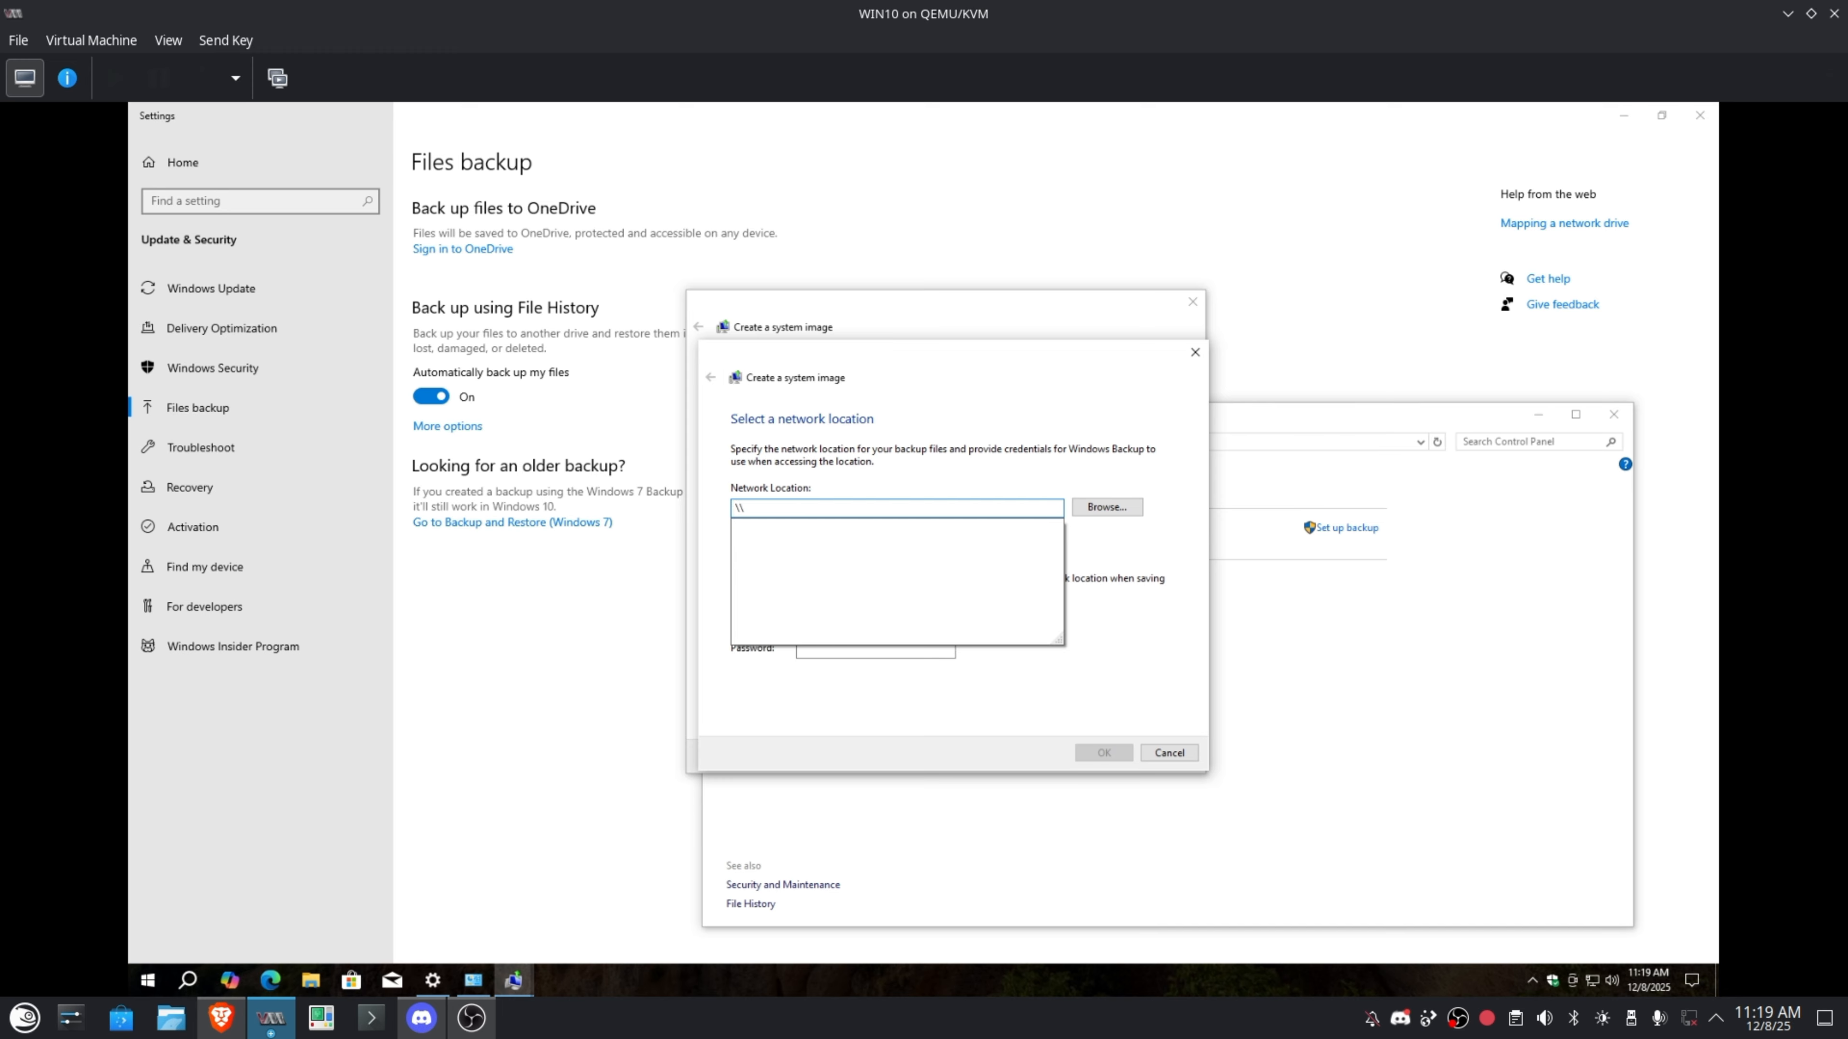
pyautogui.write('windows')
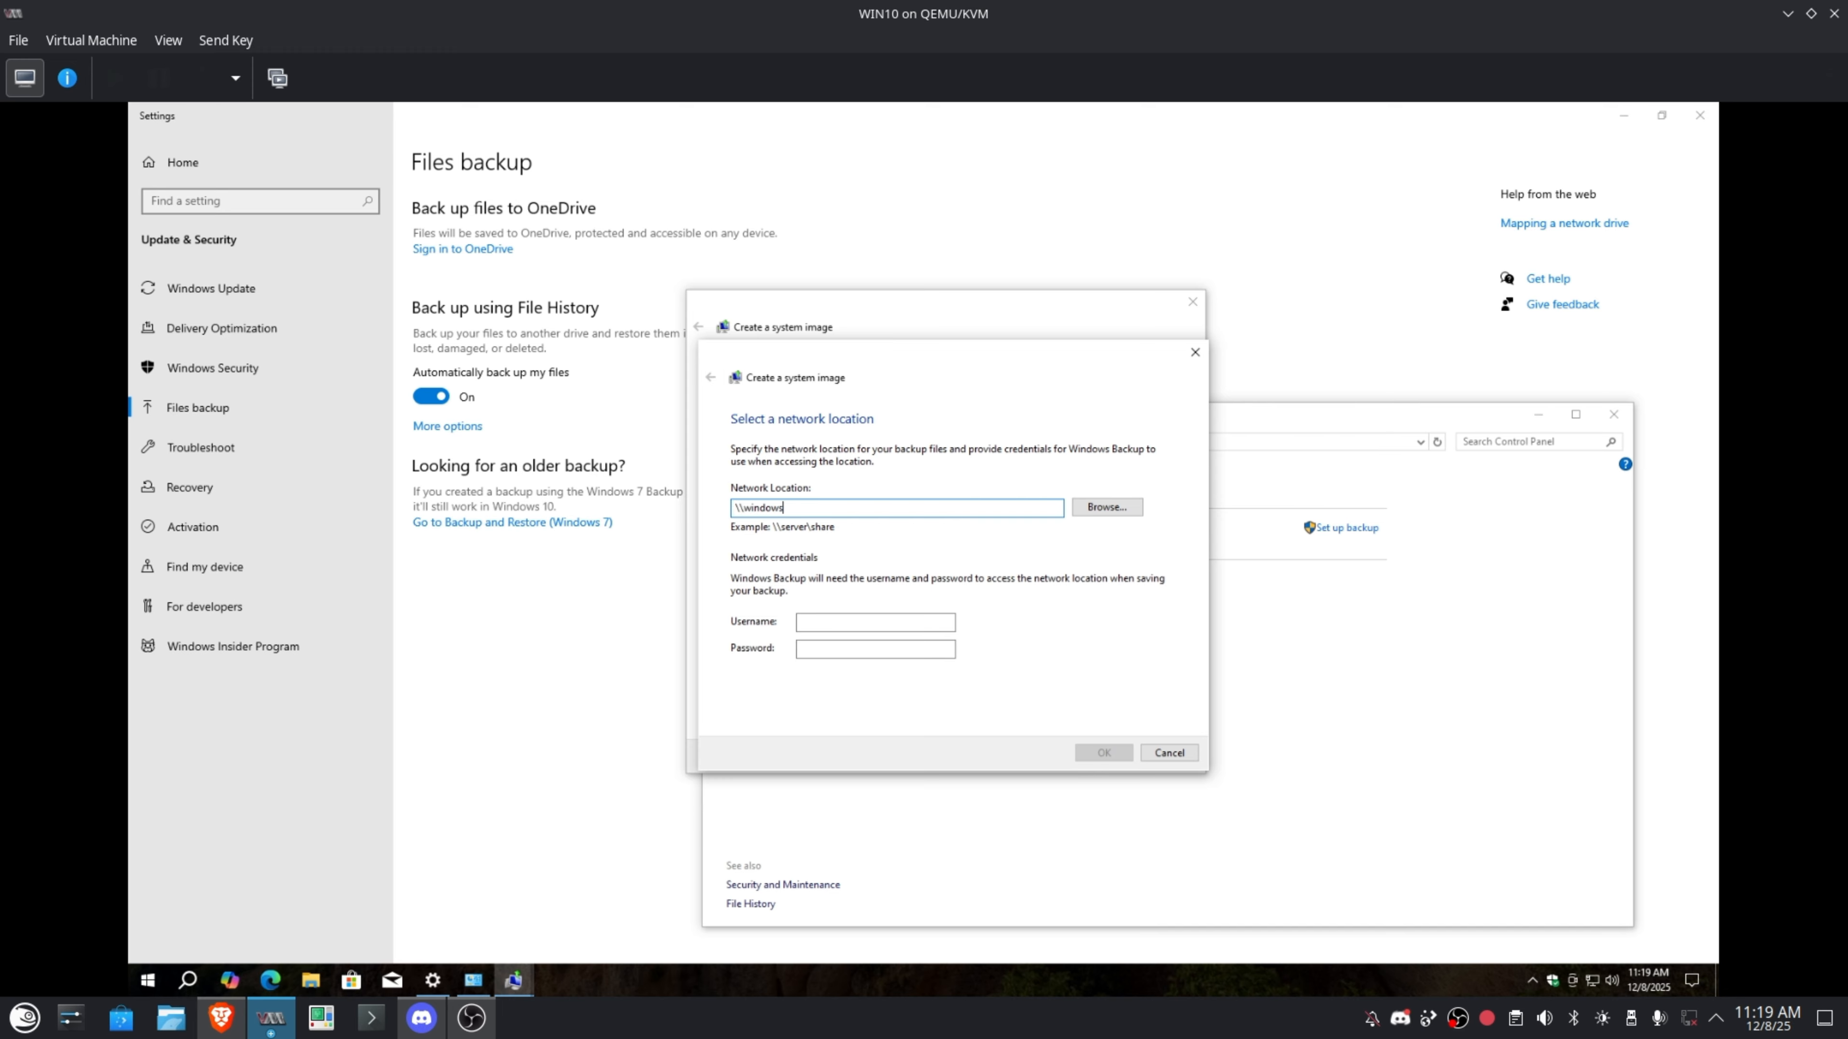
pyautogui.write('erver')
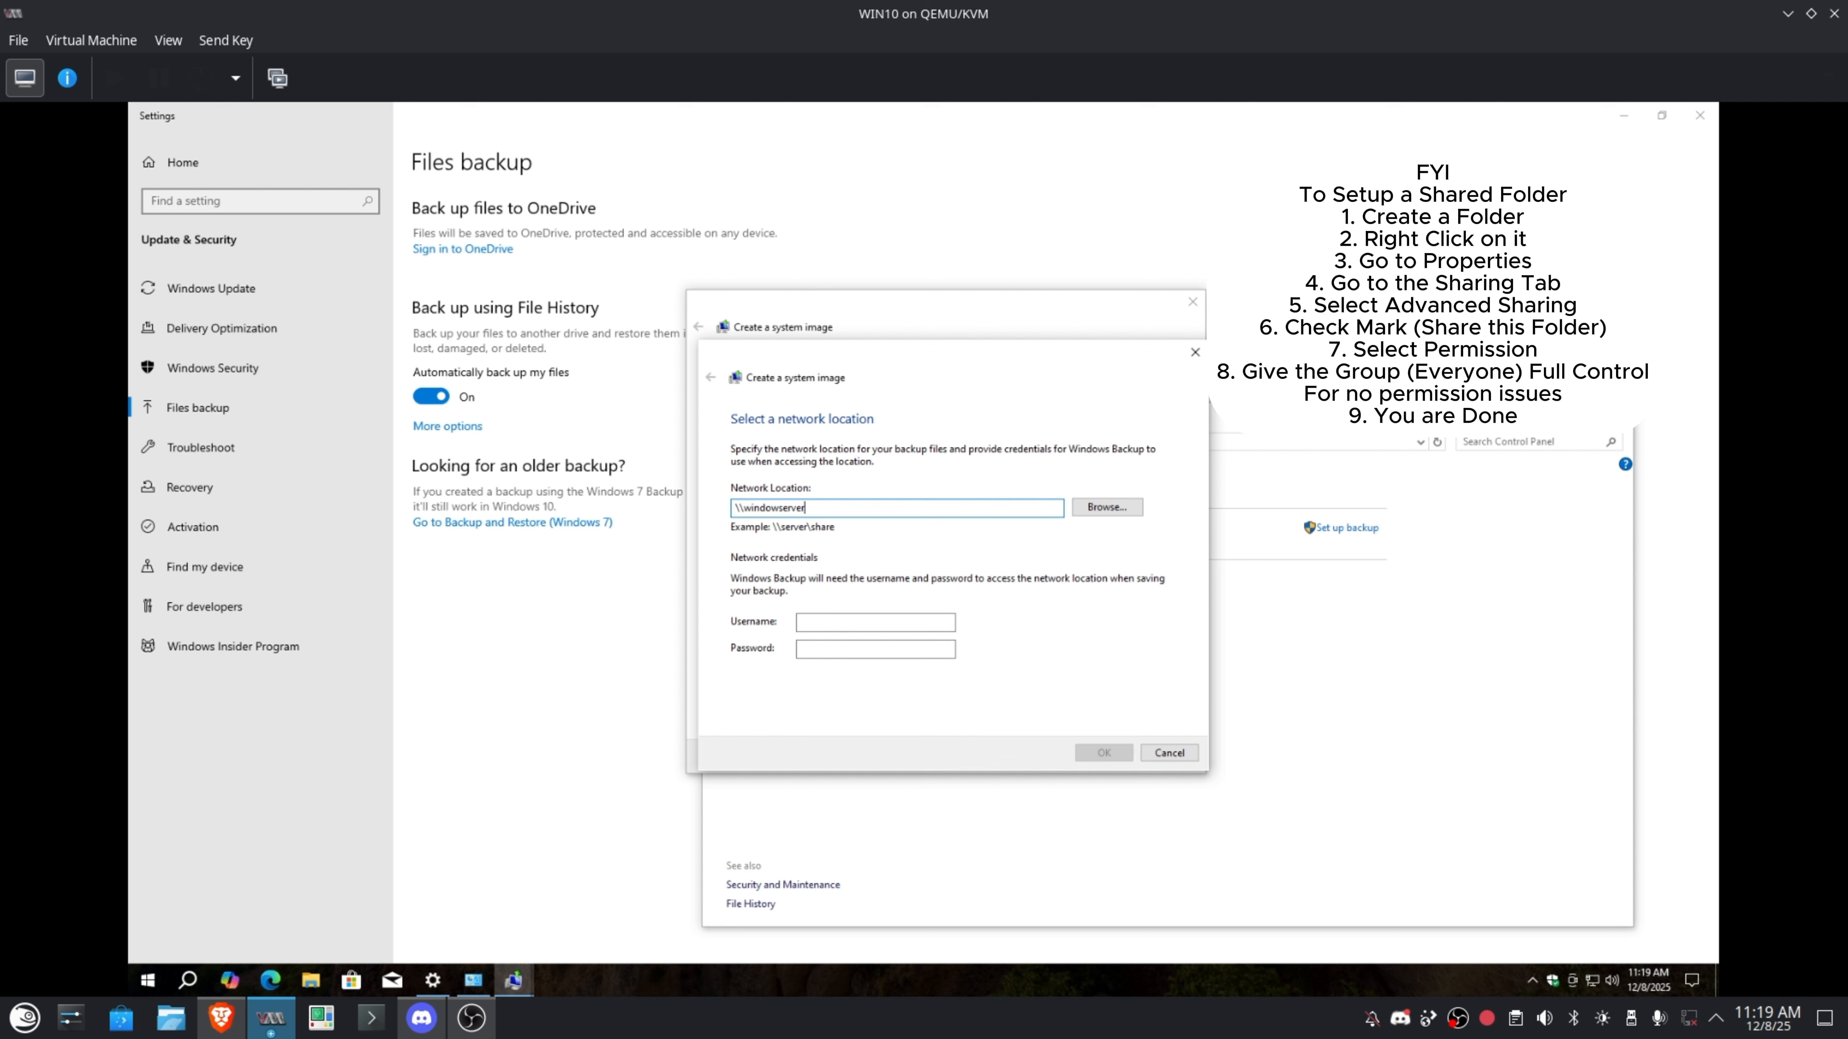
pyautogui.write('\\backup')
pyautogui.press('Tab')
pyautogui.press('Tab')
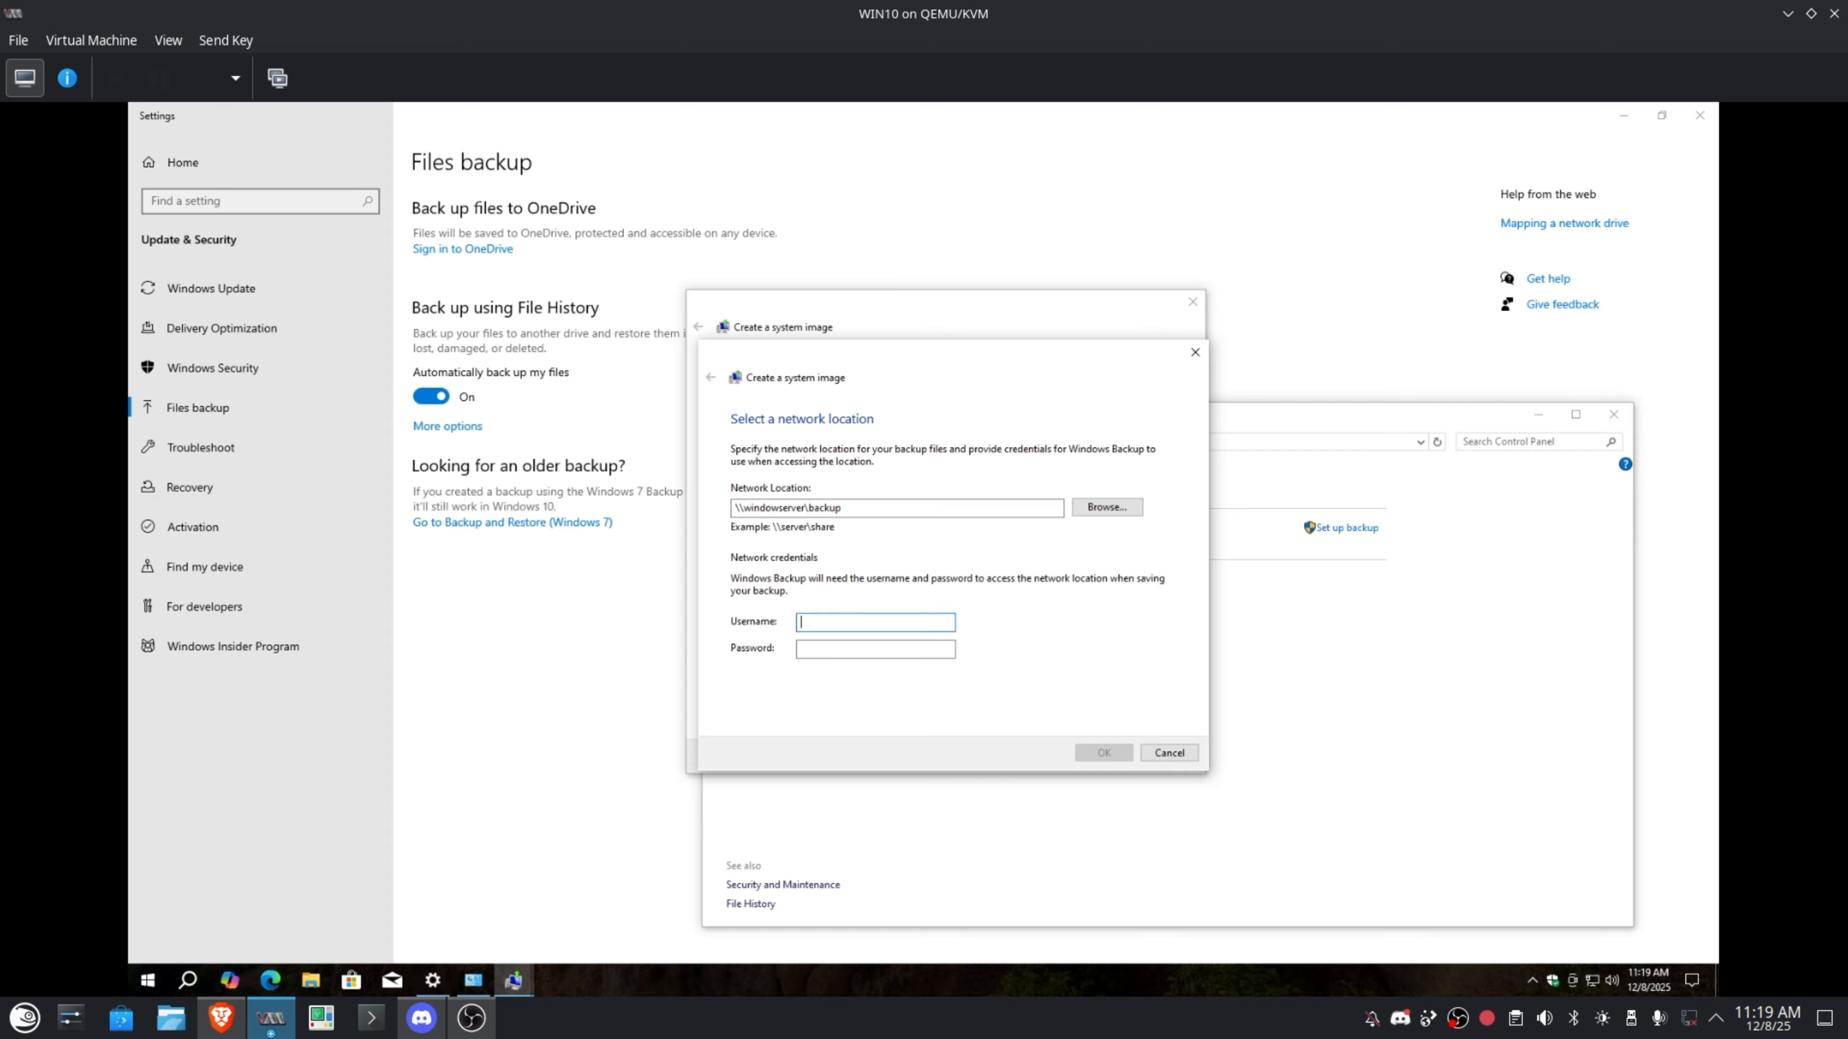
pyautogui.write('administrator')
pyautogui.press('Tab')
pyautogui.write('•••••••••')
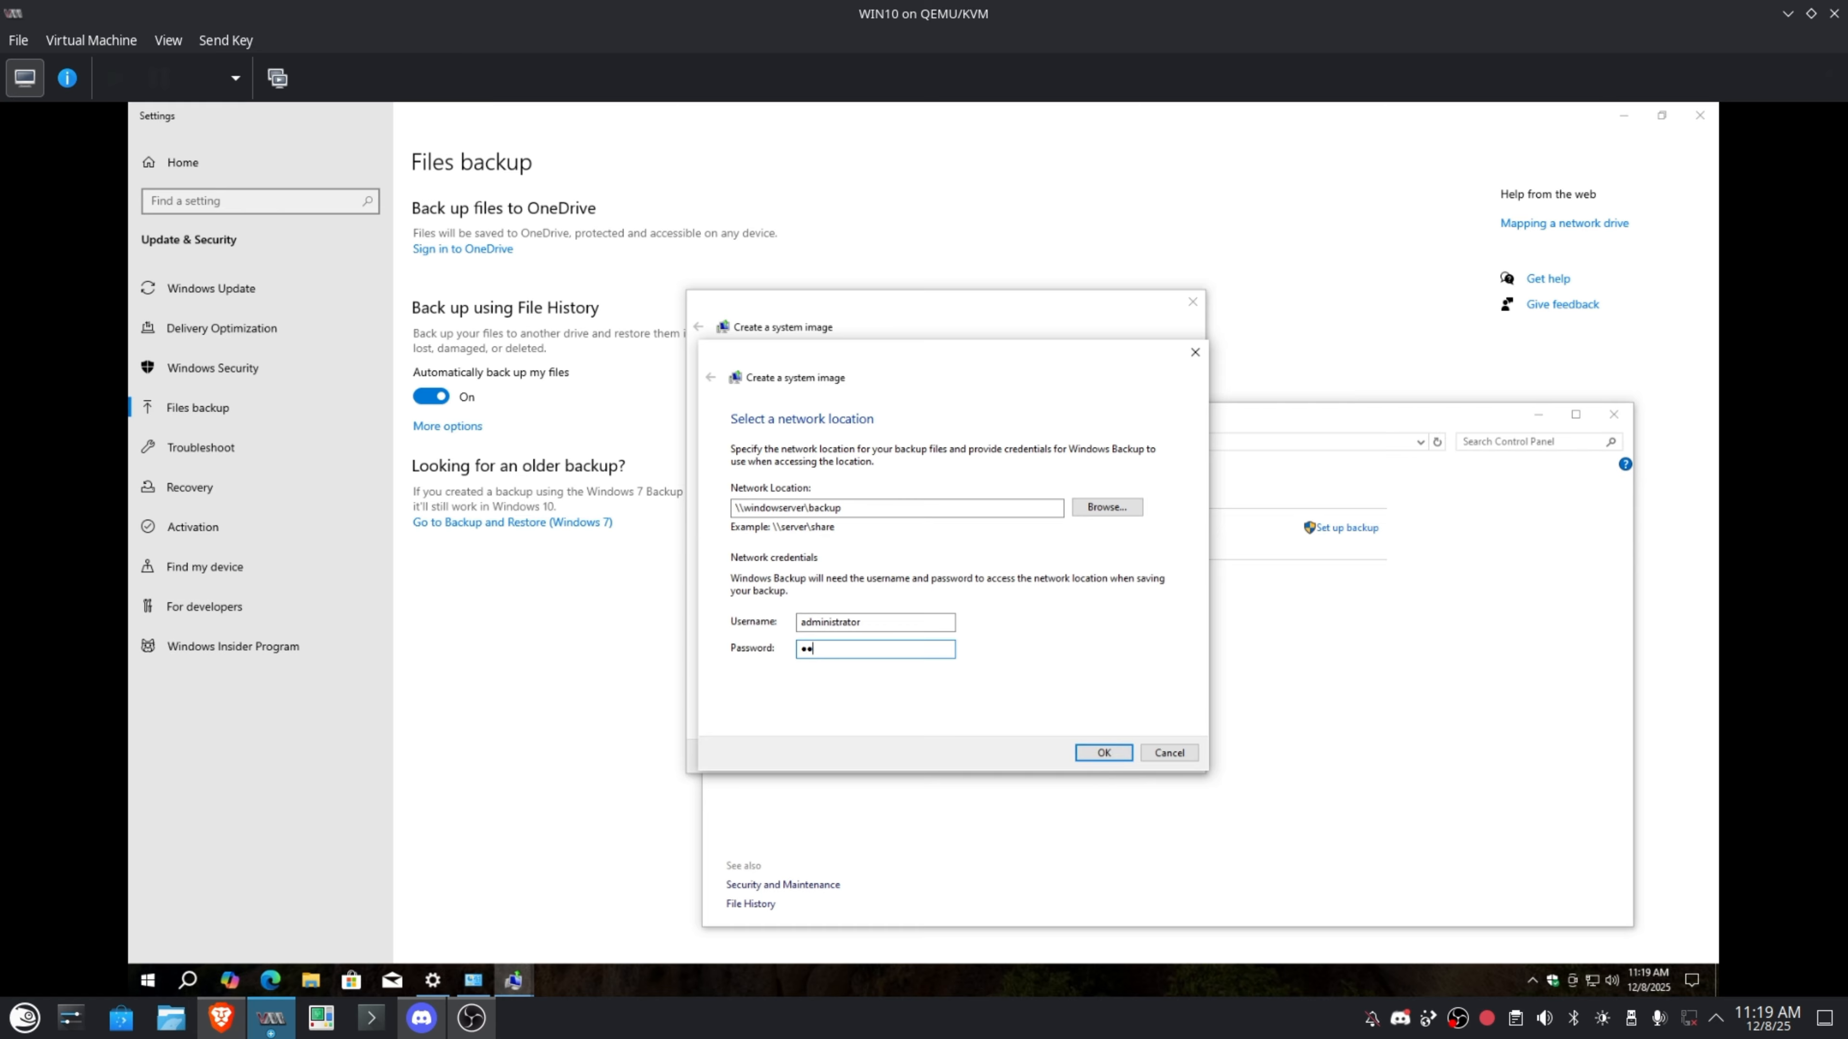
pyautogui.click(1103, 752)
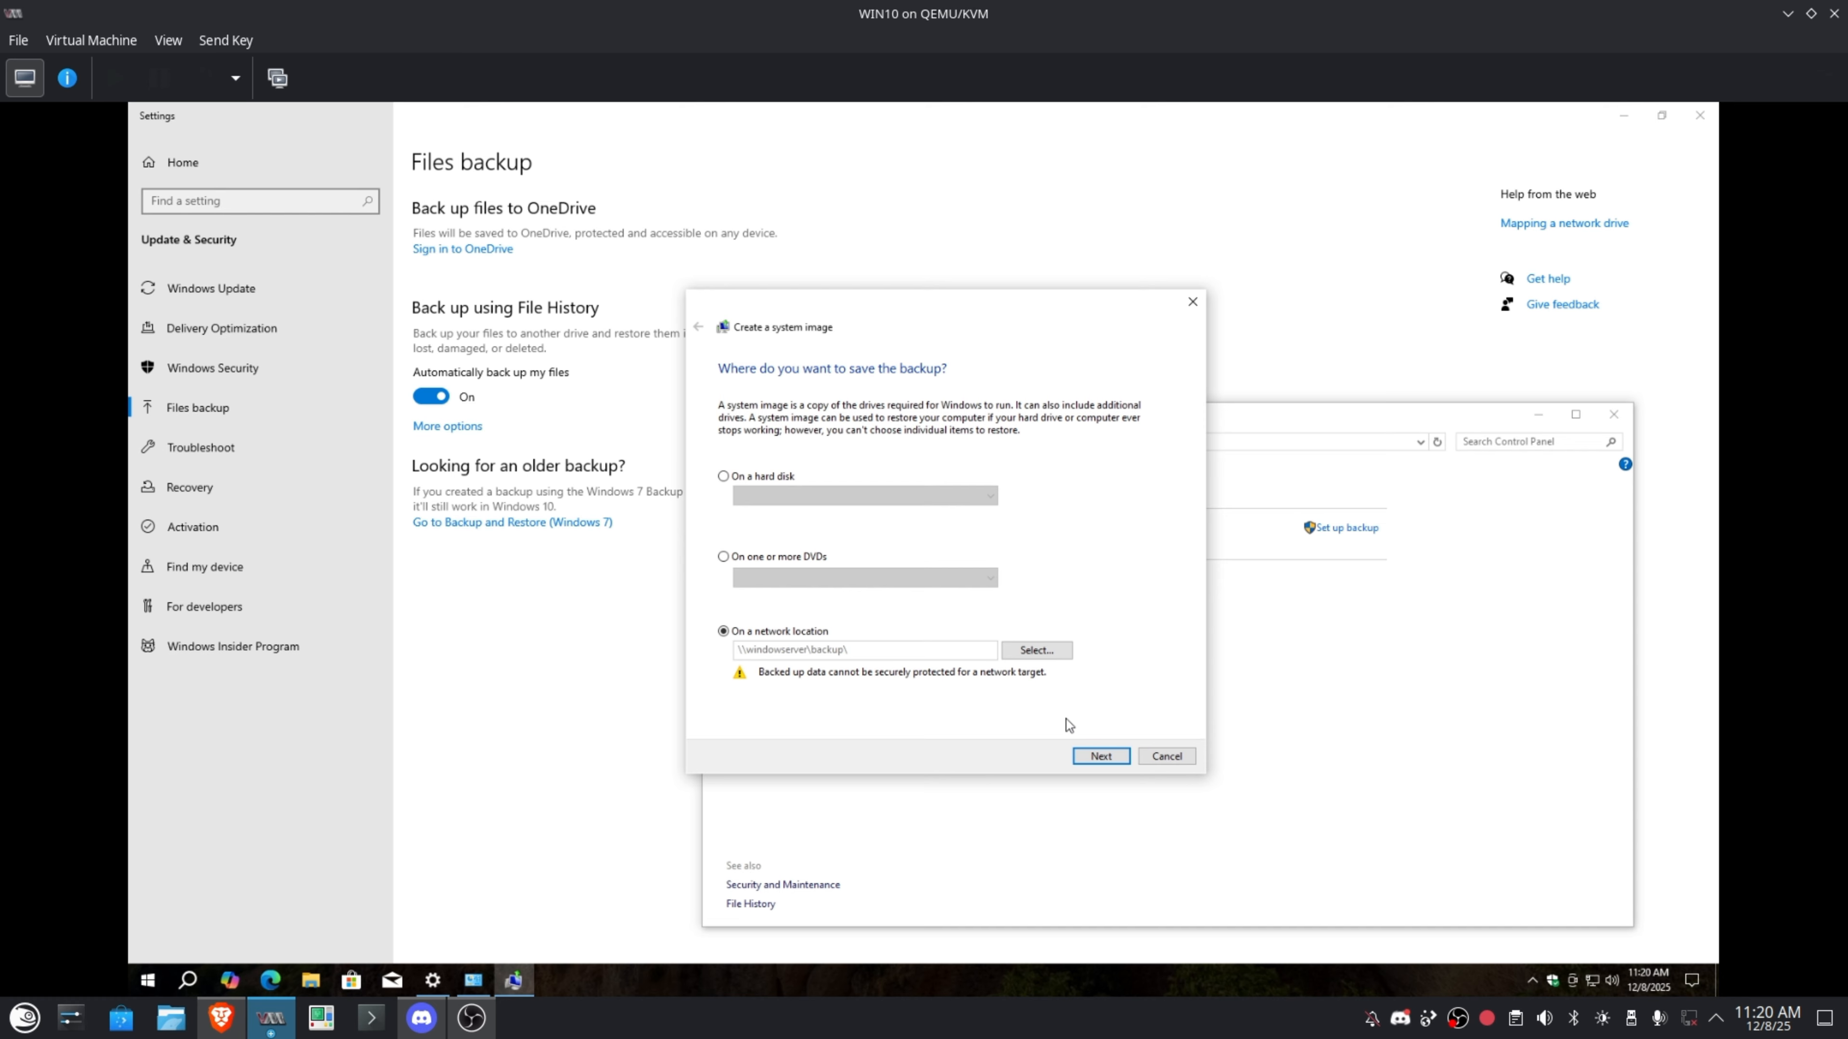
# Confirm and start the system image backup to the share, answering No to the repair disc prompt.
pyautogui.click(1101, 756)
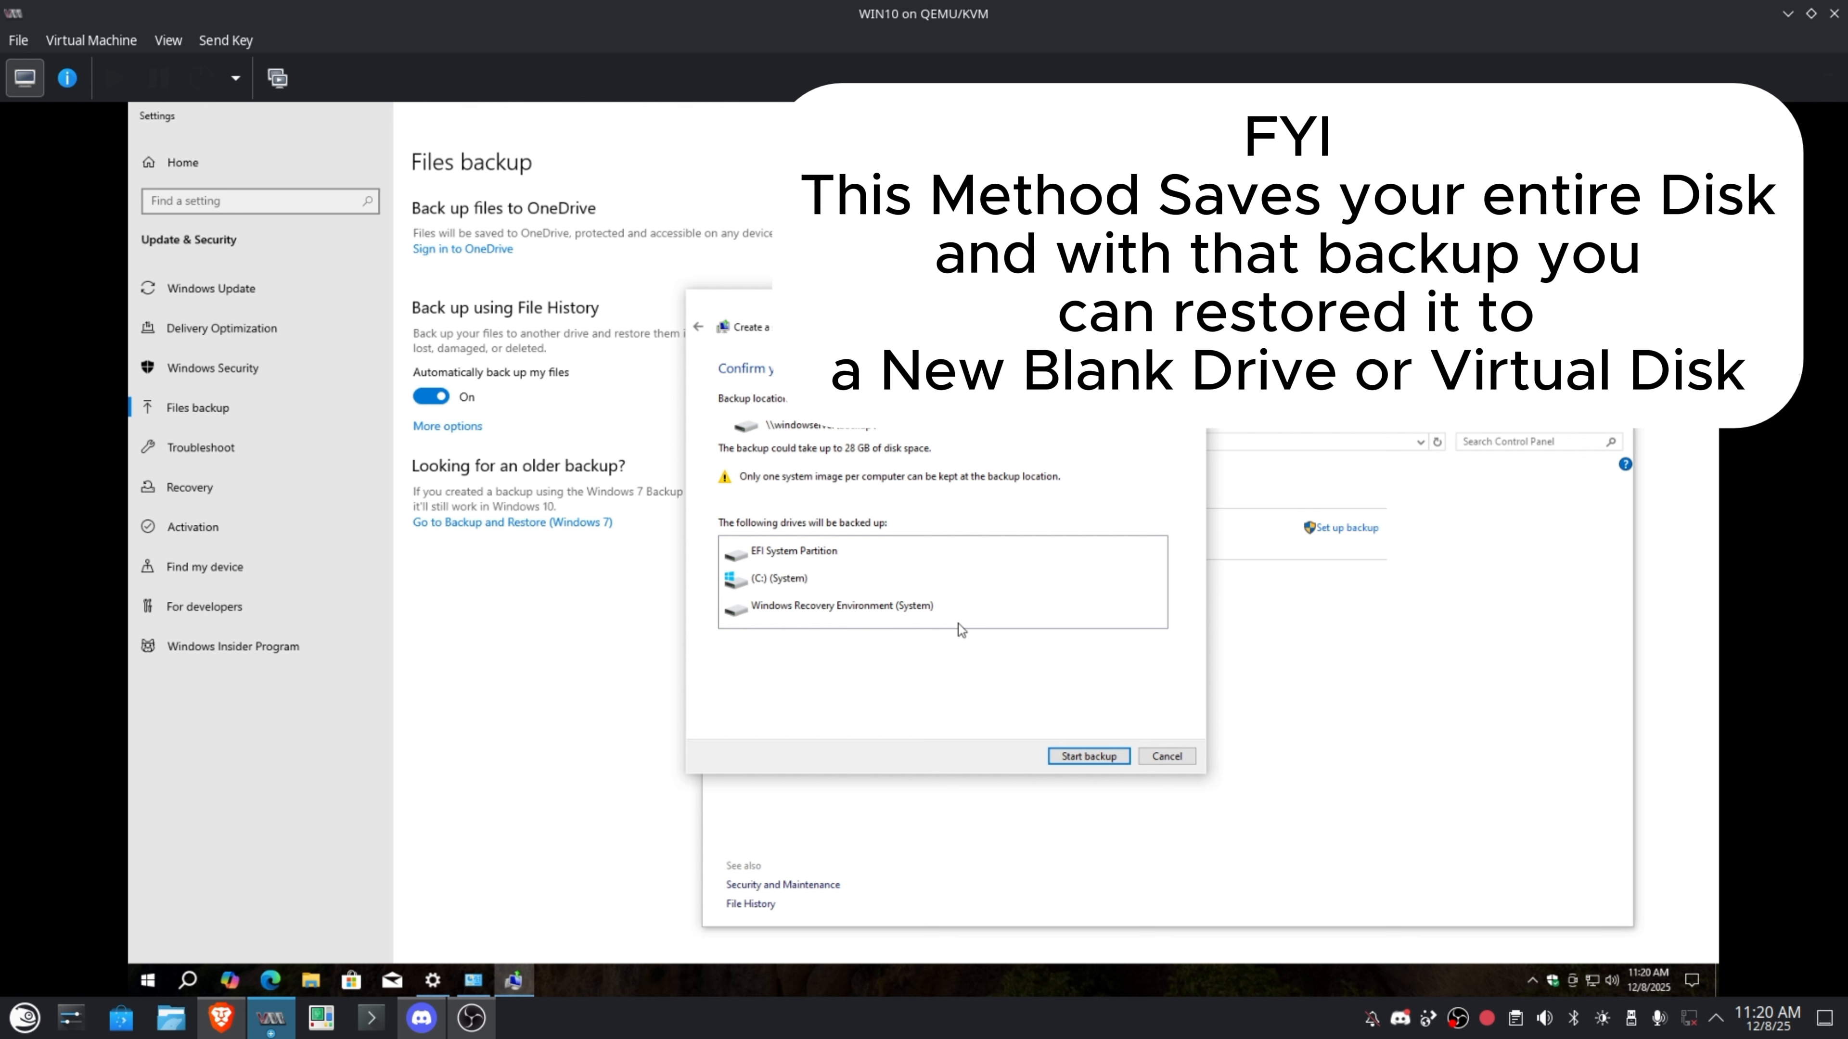
pyautogui.click(1105, 758)
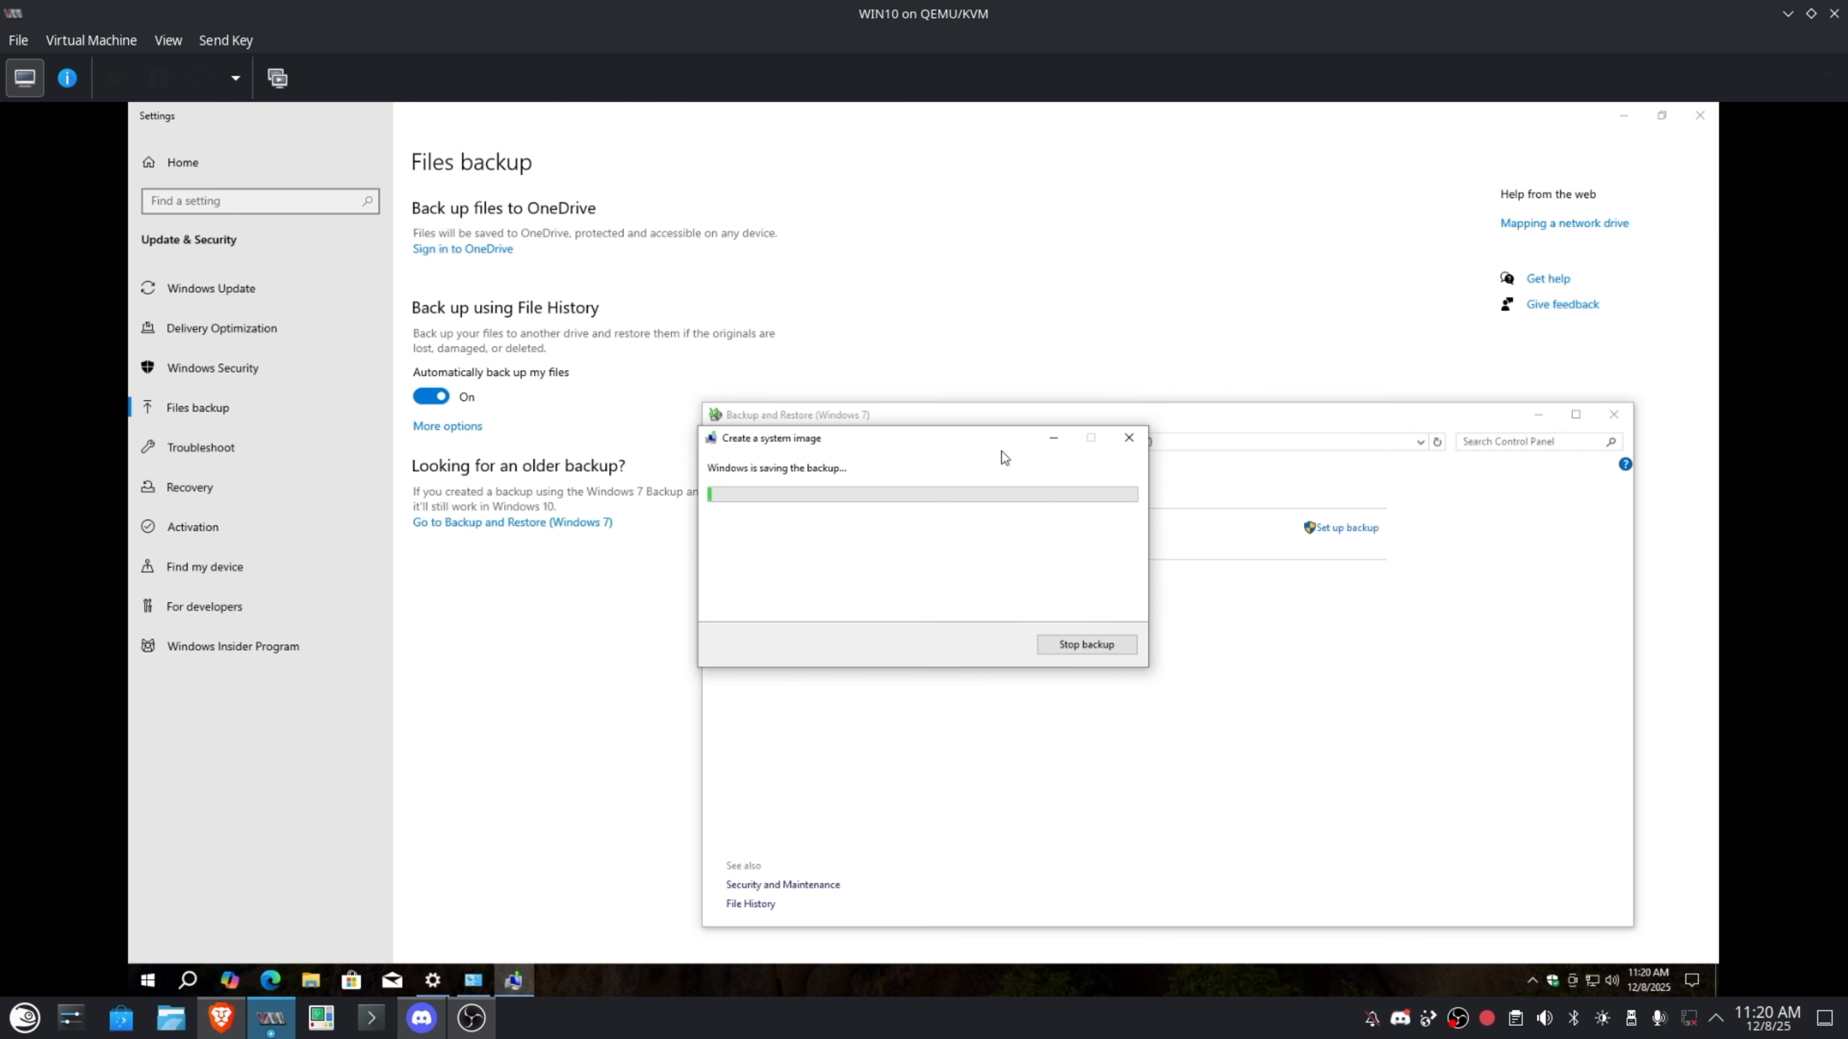
pyautogui.moveTo(930, 438); pyautogui.dragTo(881, 461)
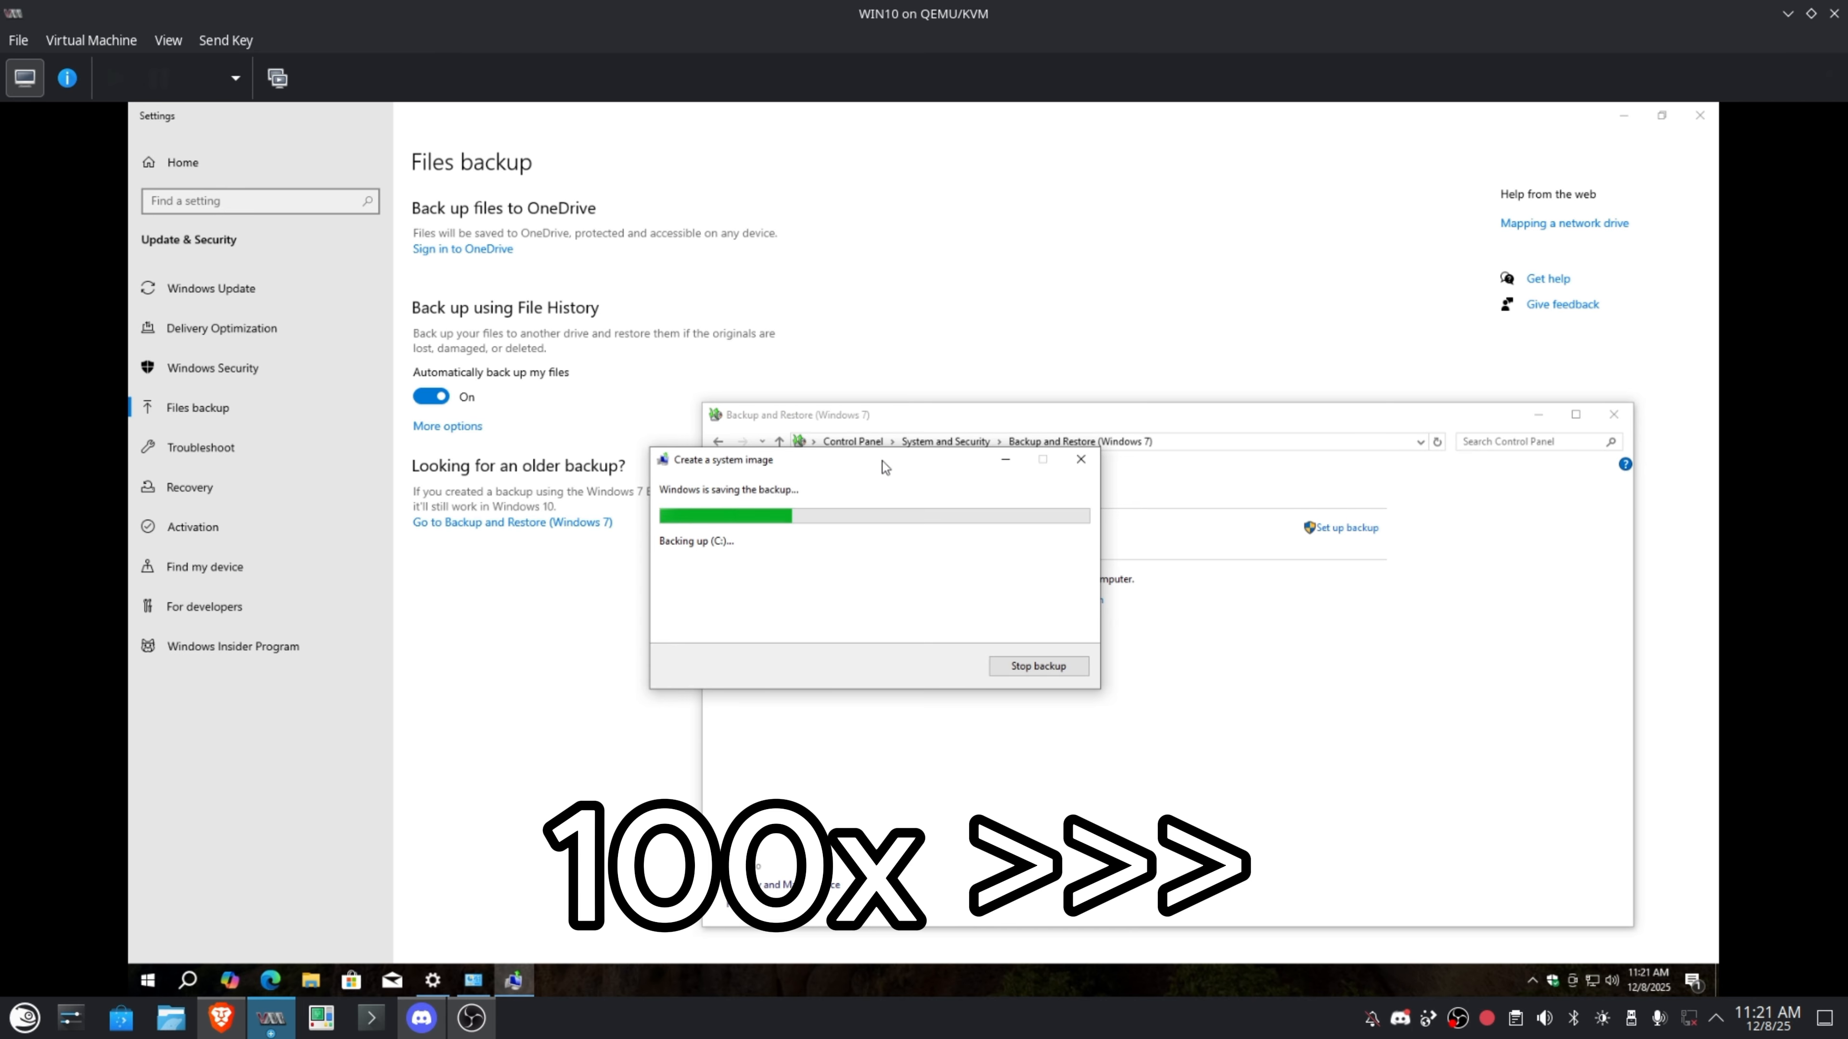
pyautogui.moveTo(887, 438); pyautogui.dragTo(863, 450)
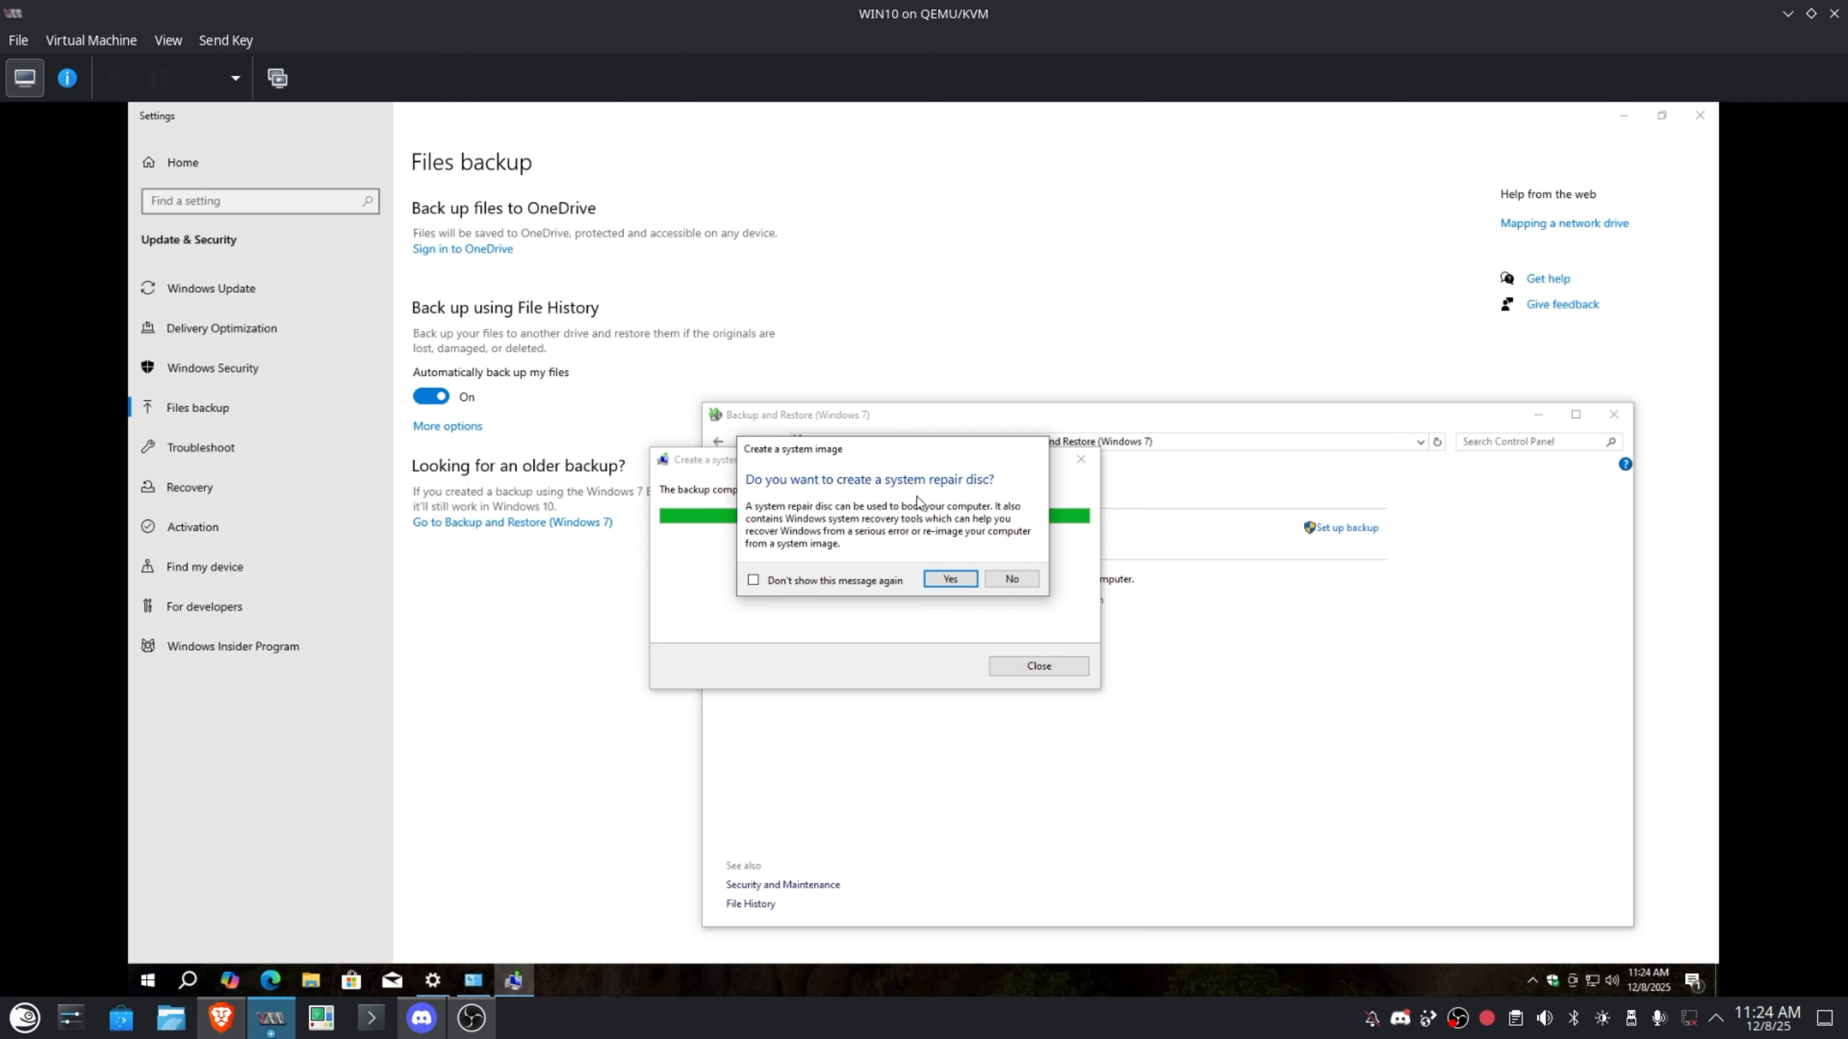
pyautogui.click(1015, 580)
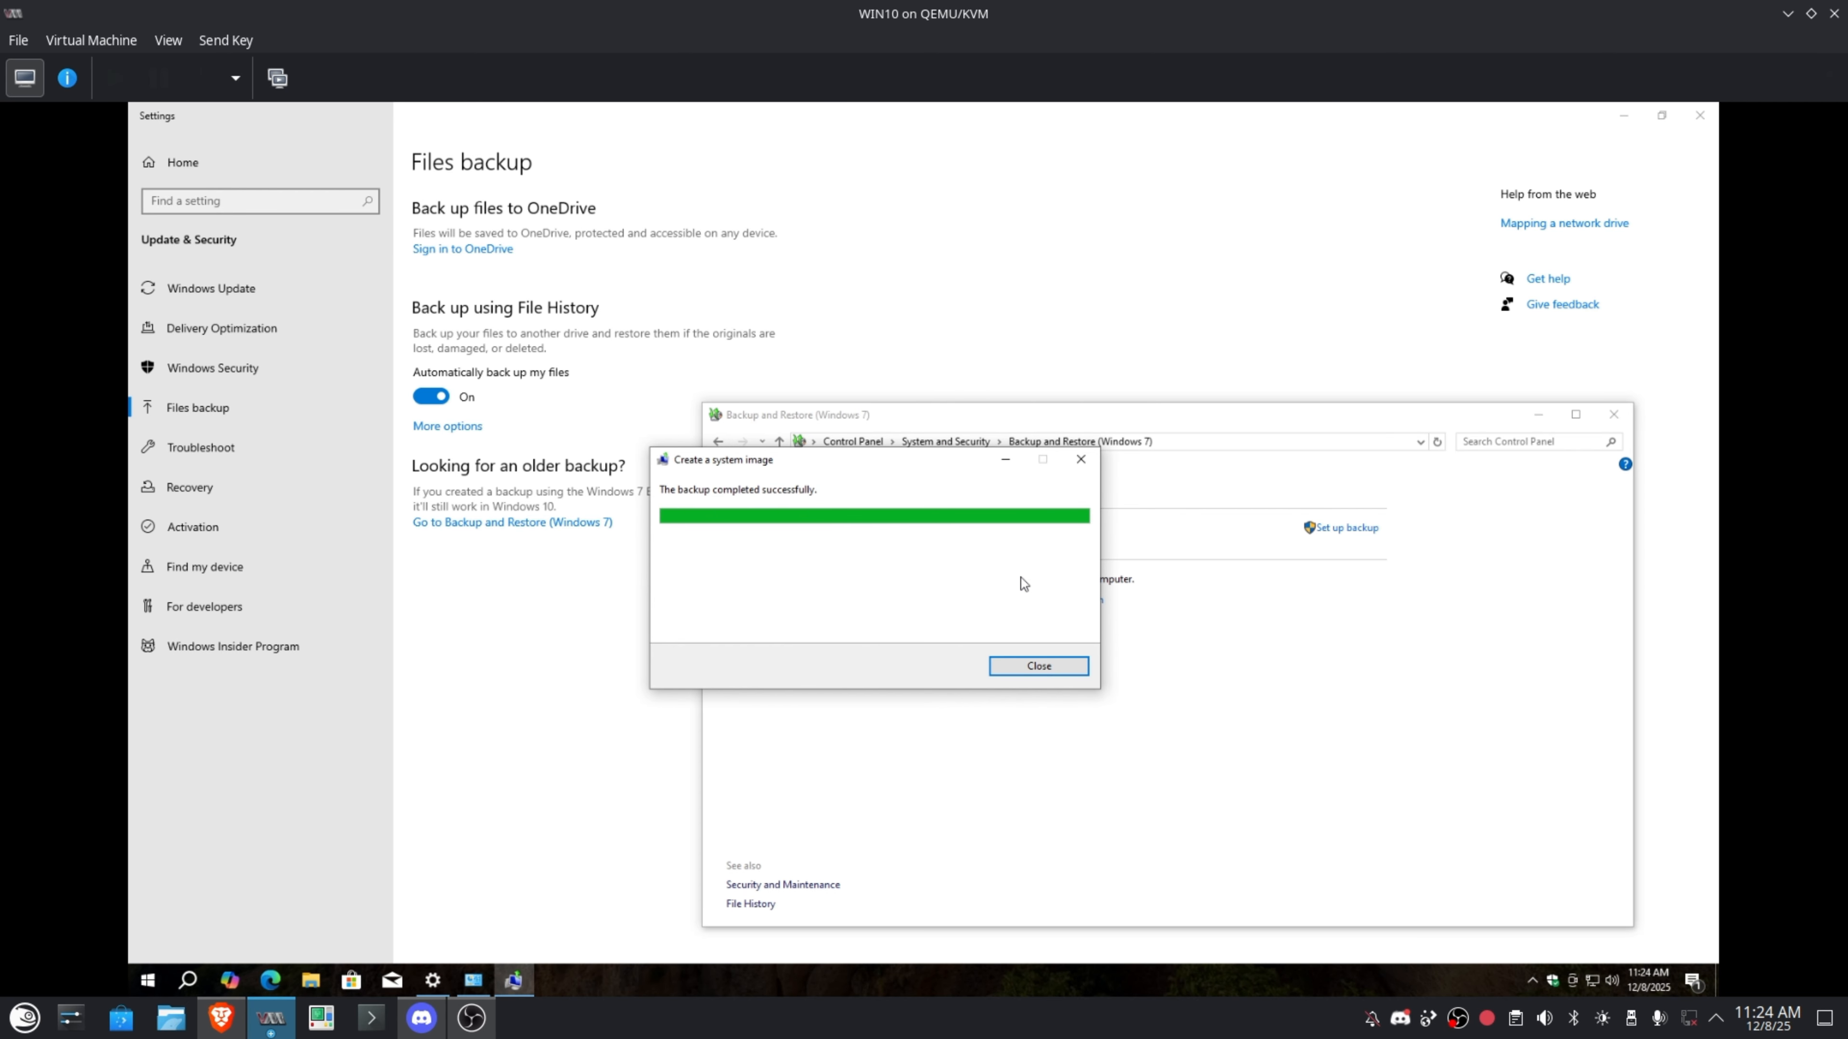
# Close the finished backup dialog and browse to \\windowserver\backup in File Explorer.
pyautogui.click(1029, 663)
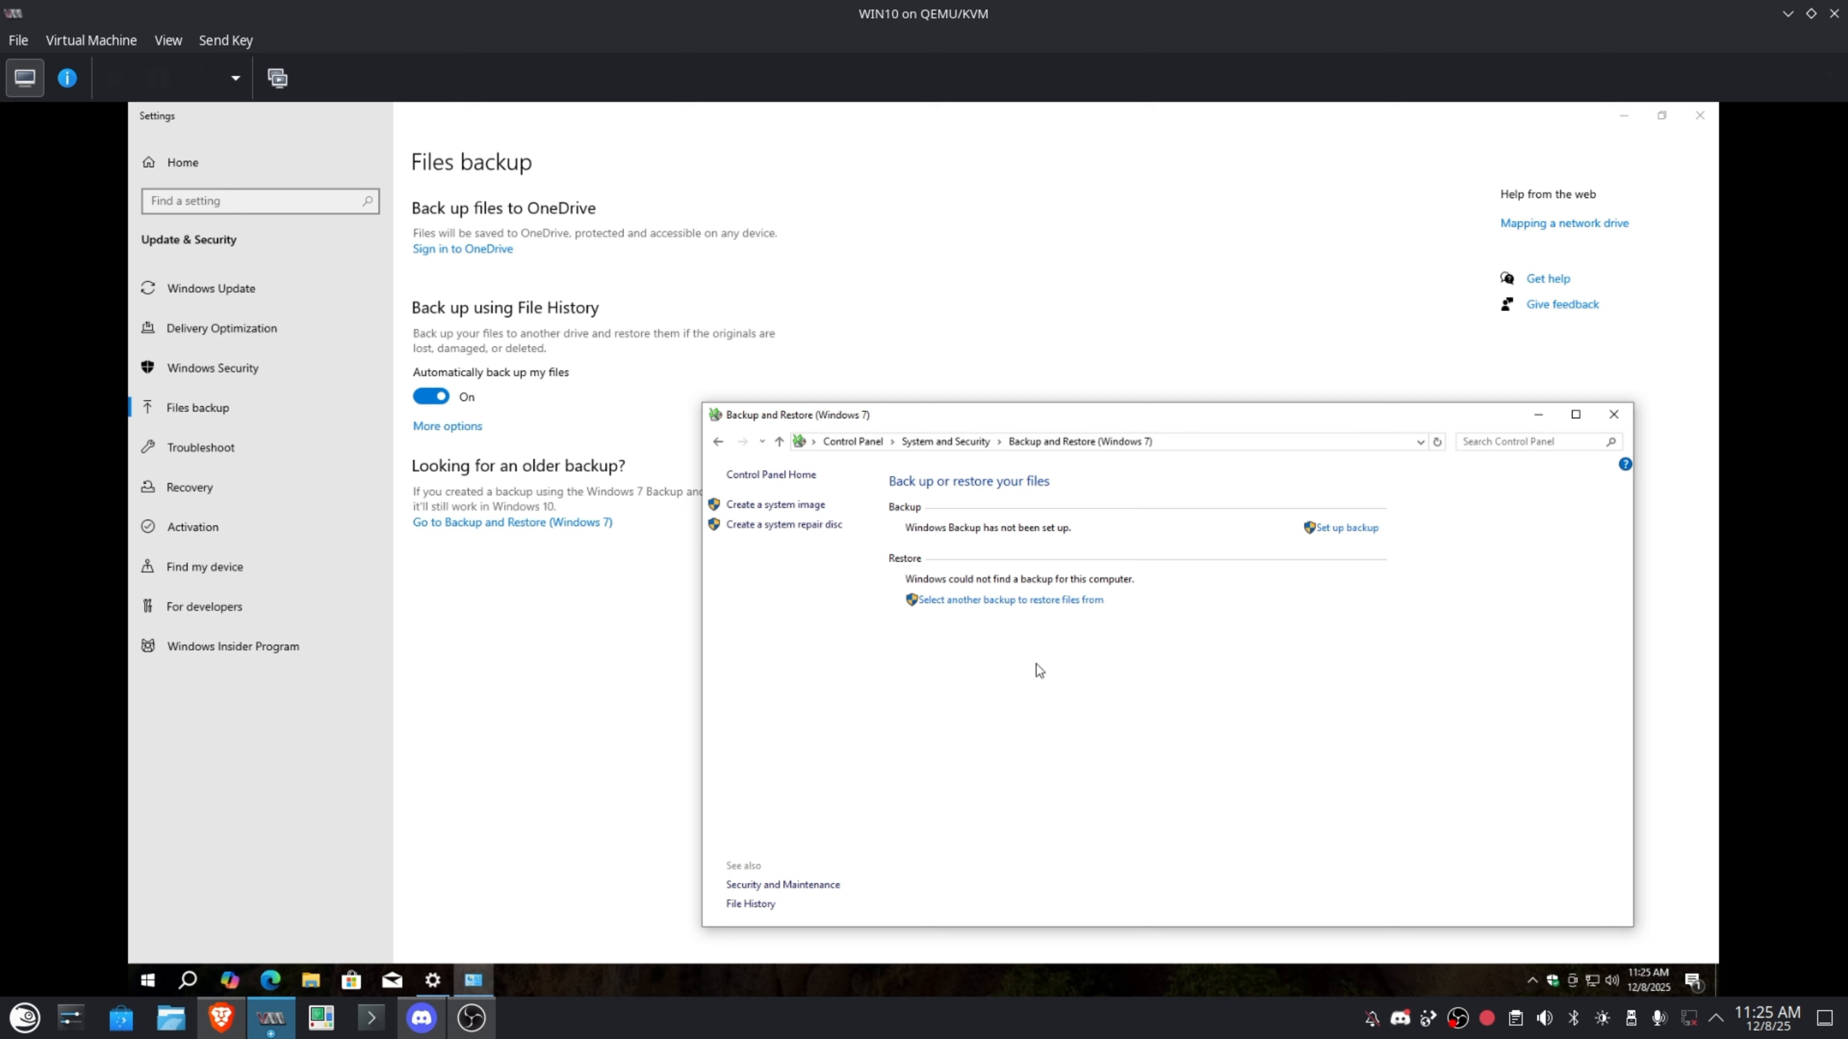
pyautogui.click(311, 979)
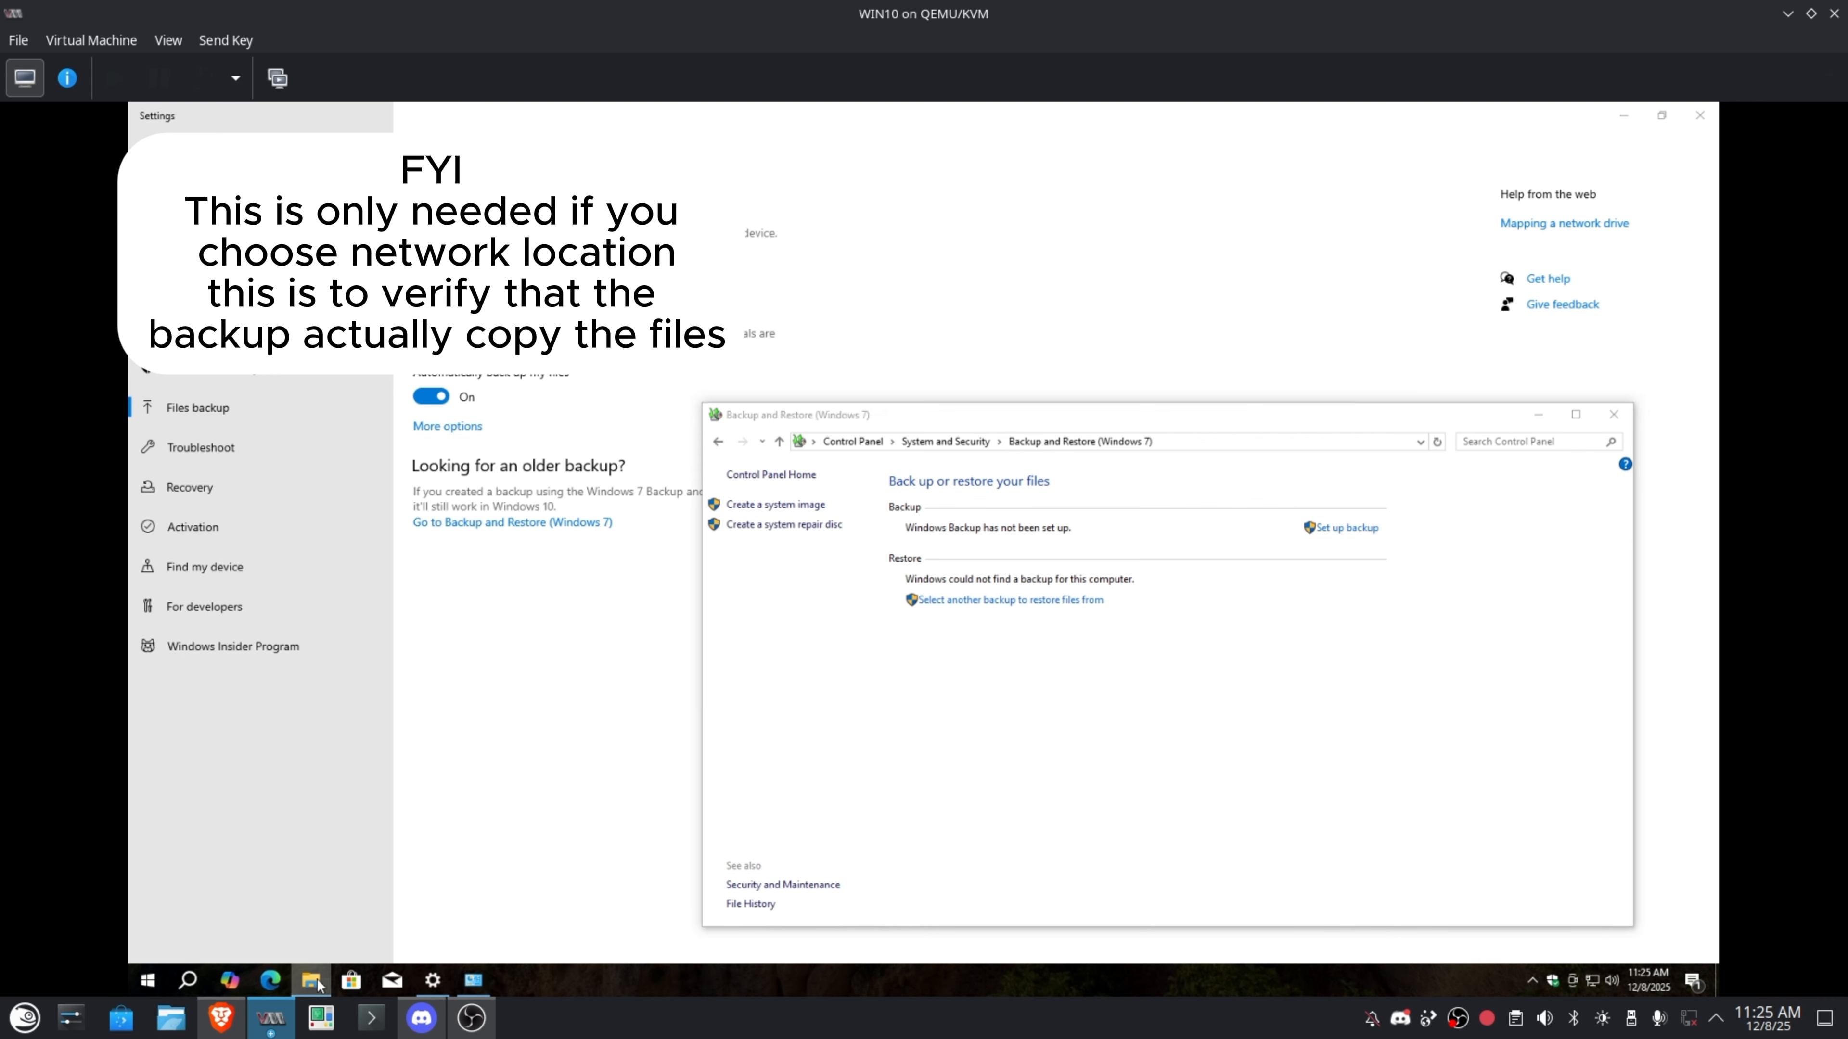
pyautogui.click(886, 335)
pyautogui.write('\\\\')
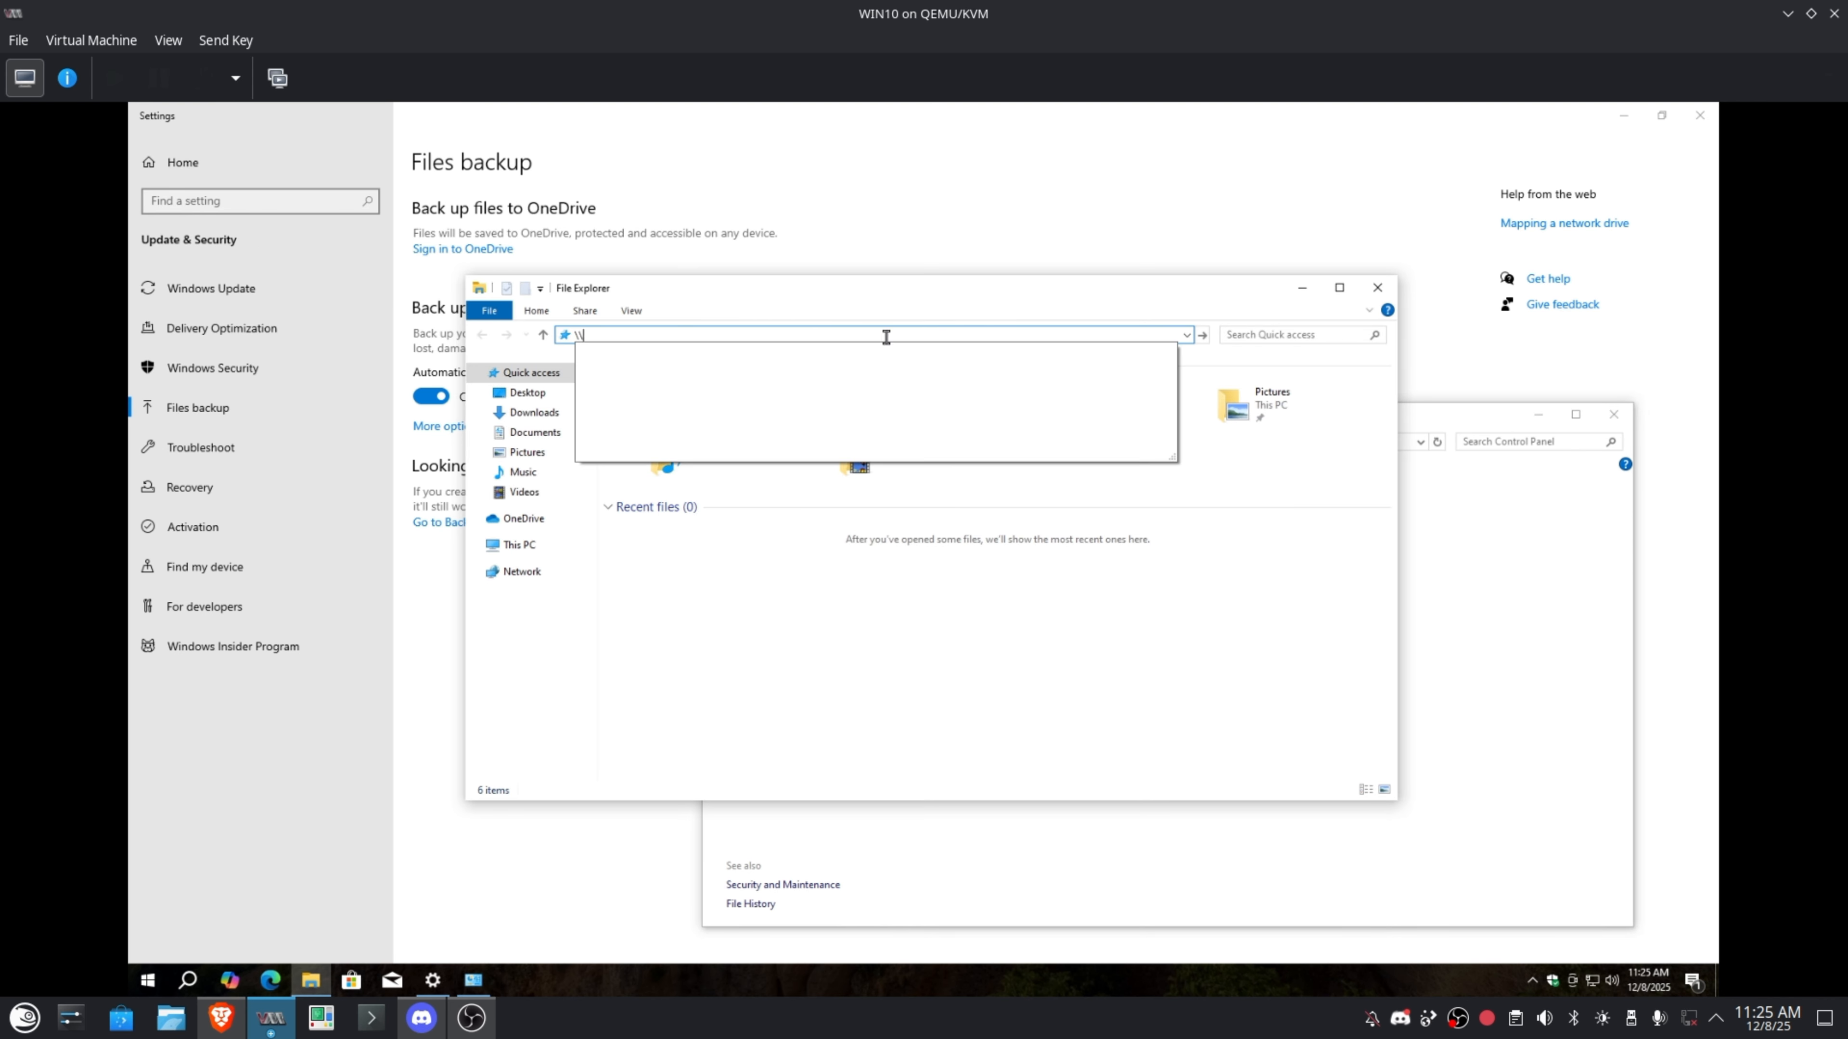
pyautogui.write('windowserver\\backup')
pyautogui.press('Return')
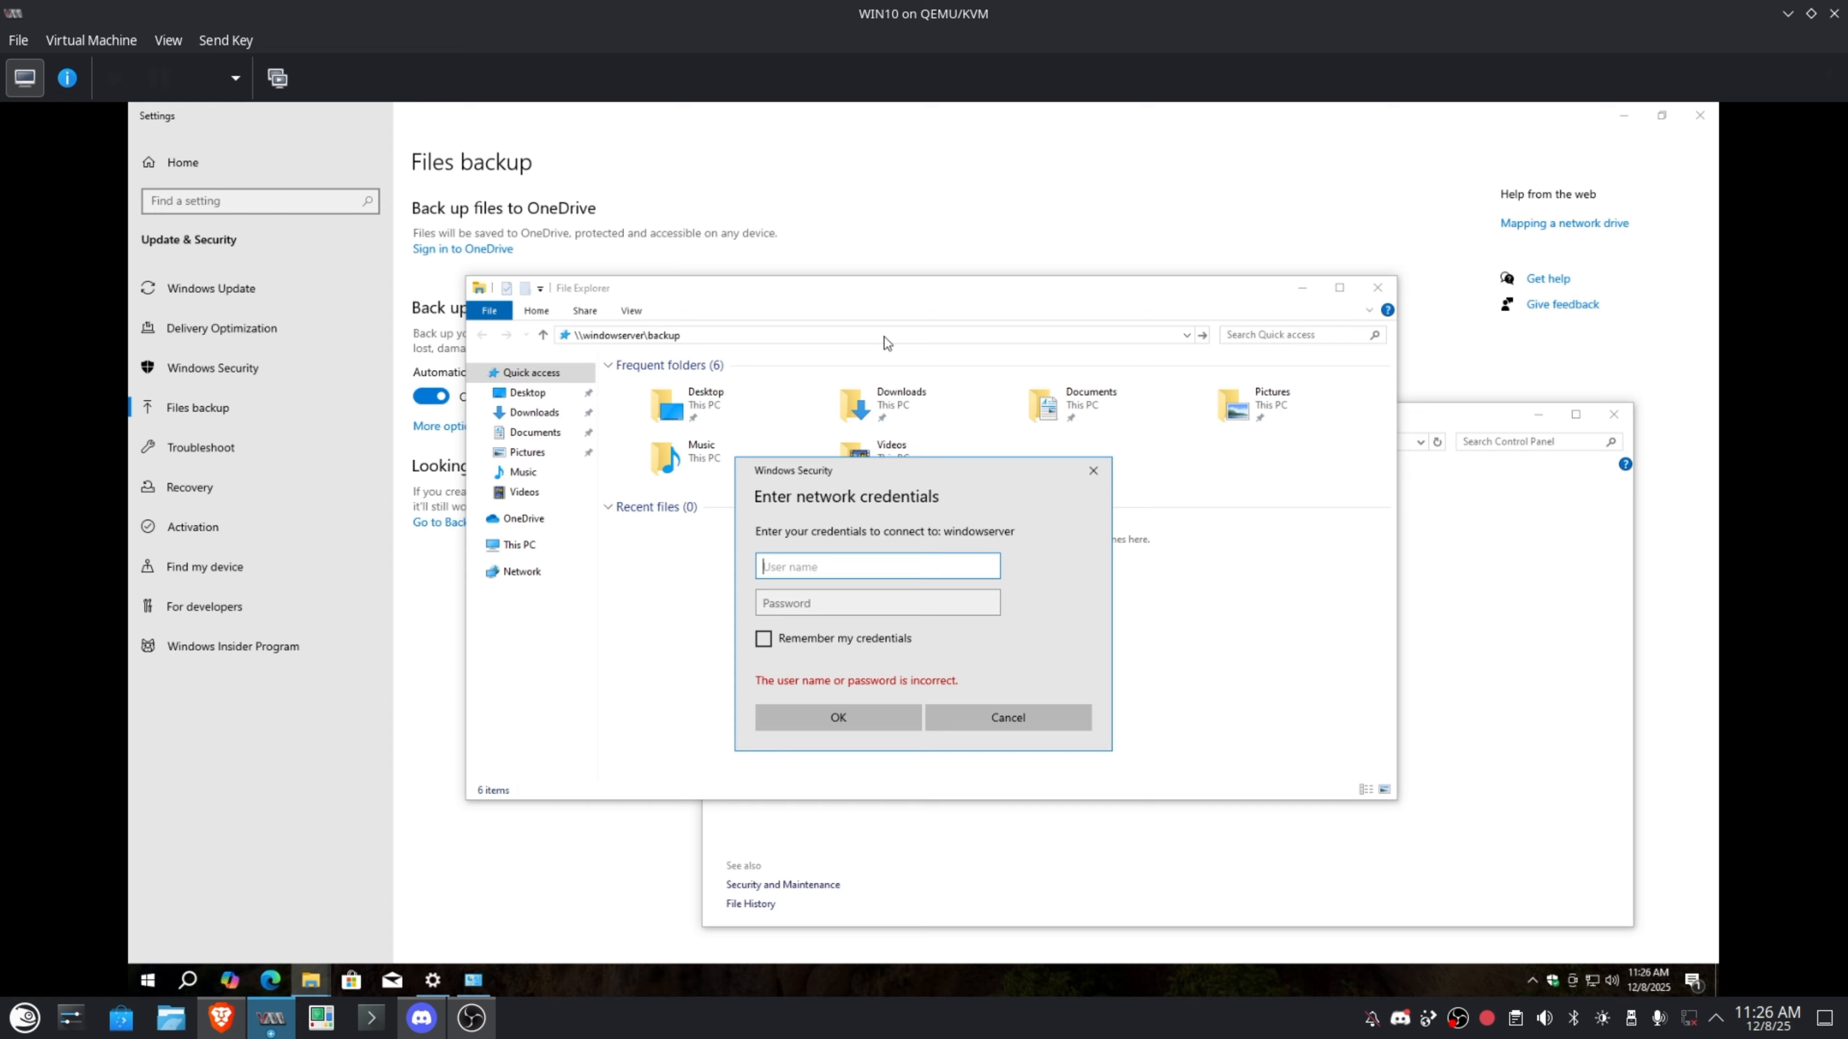
# Log in as windowserver\administrator and open the WindowsImageBackup folder.
pyautogui.write('windowserver\\administrator')
pyautogui.press('Tab')
pyautogui.write('••••')
pyautogui.press('Return')
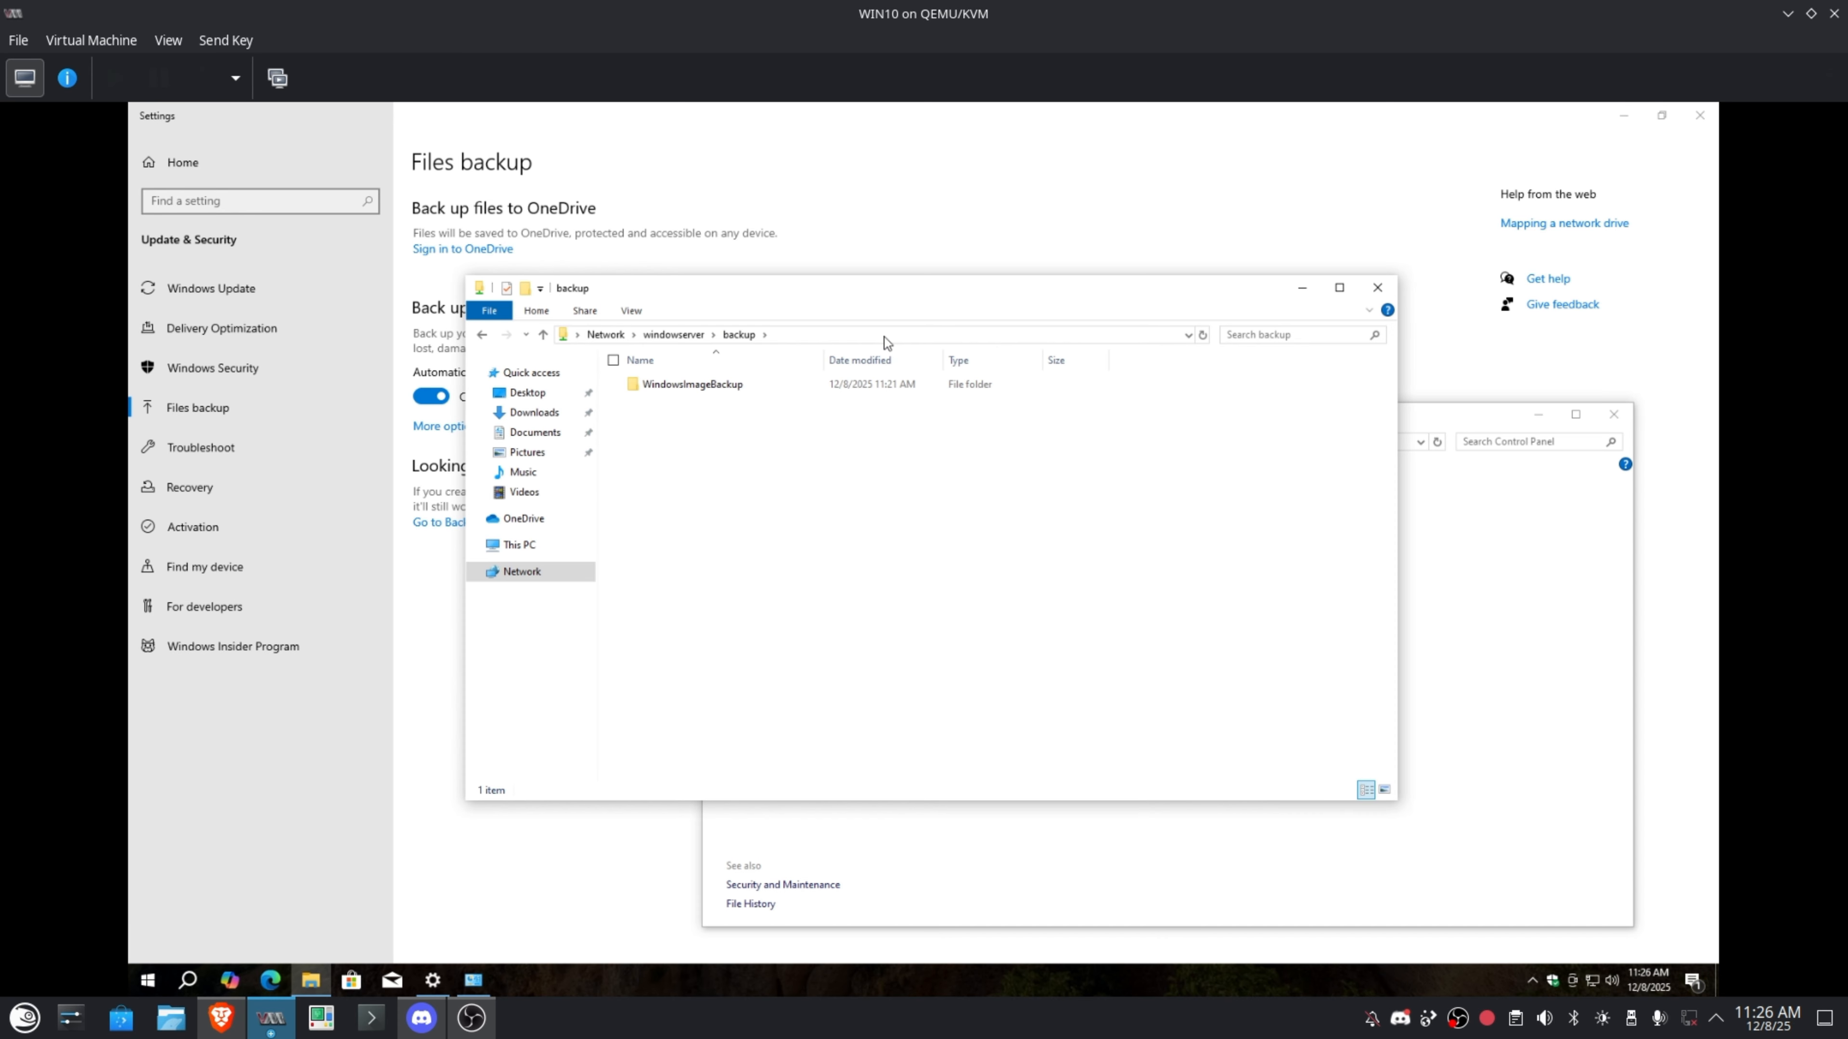
pyautogui.doubleClick(691, 384)
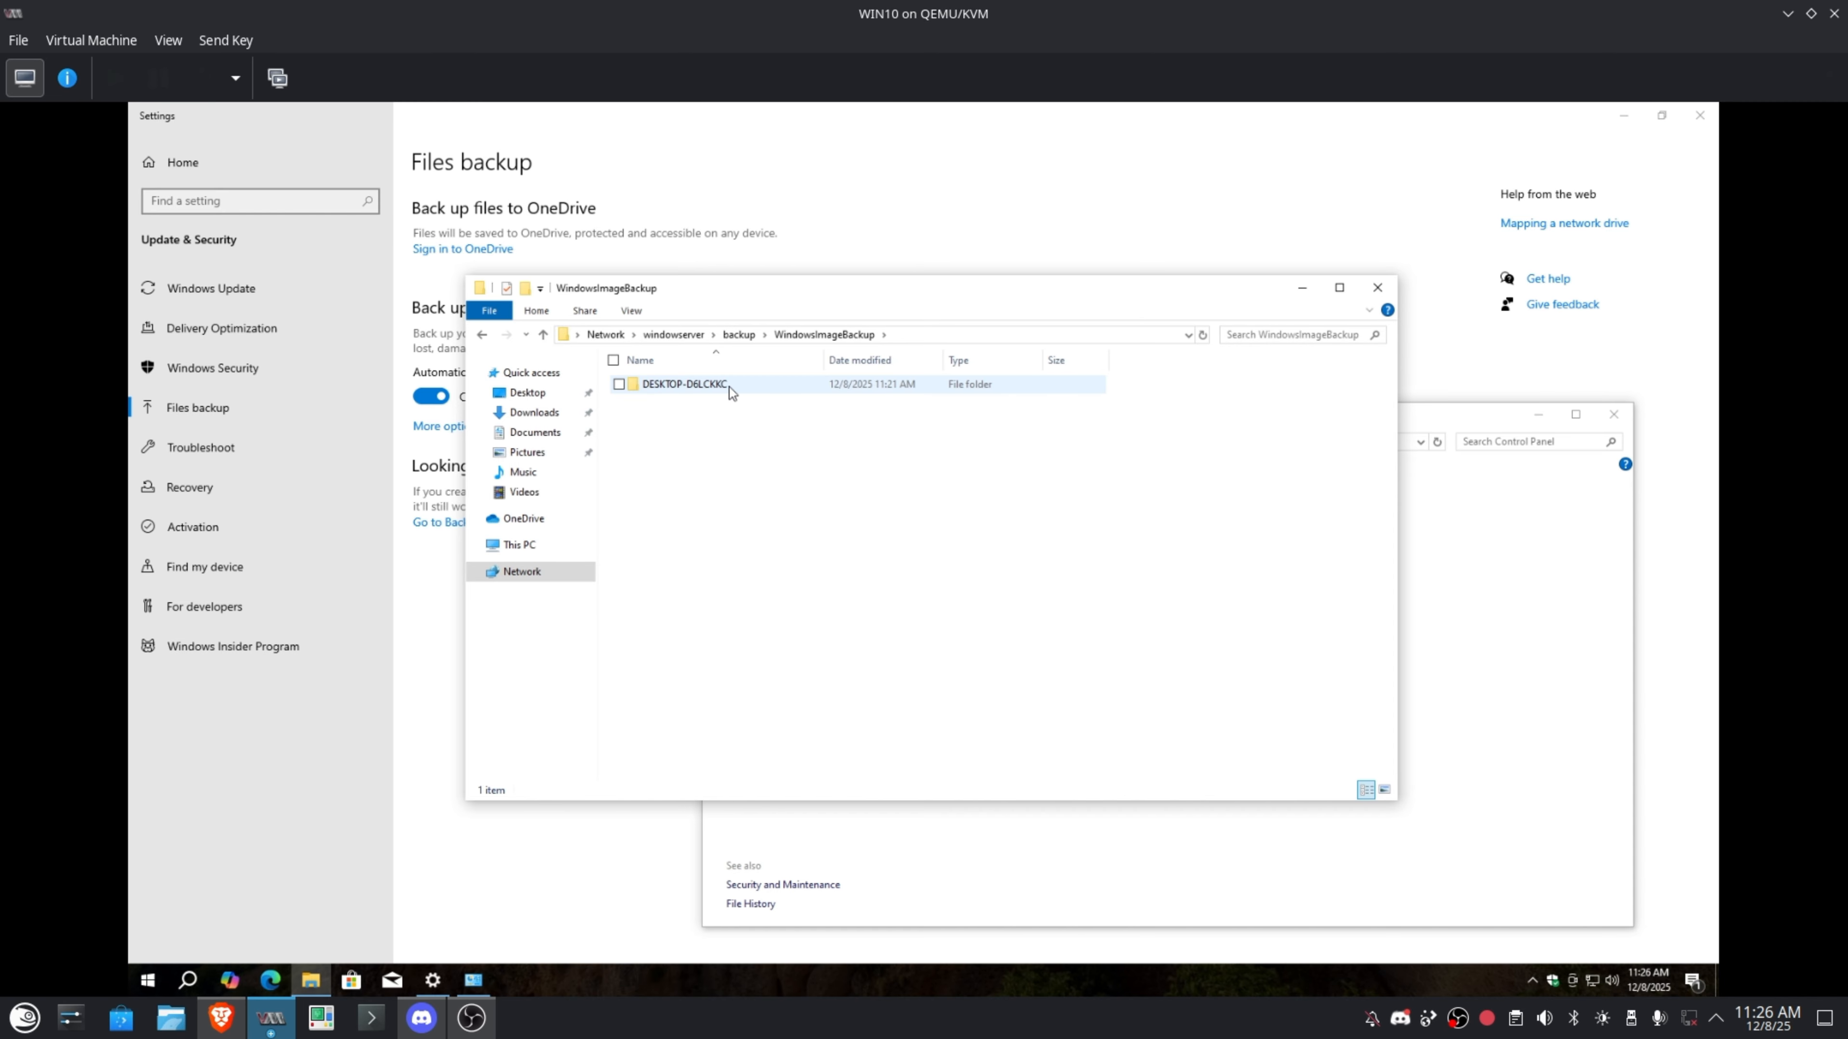
# Run hostname in Command Prompt to confirm DESKTOP-D6LCKKC, then close it and exit the VM's full screen.
pyautogui.click(187, 980)
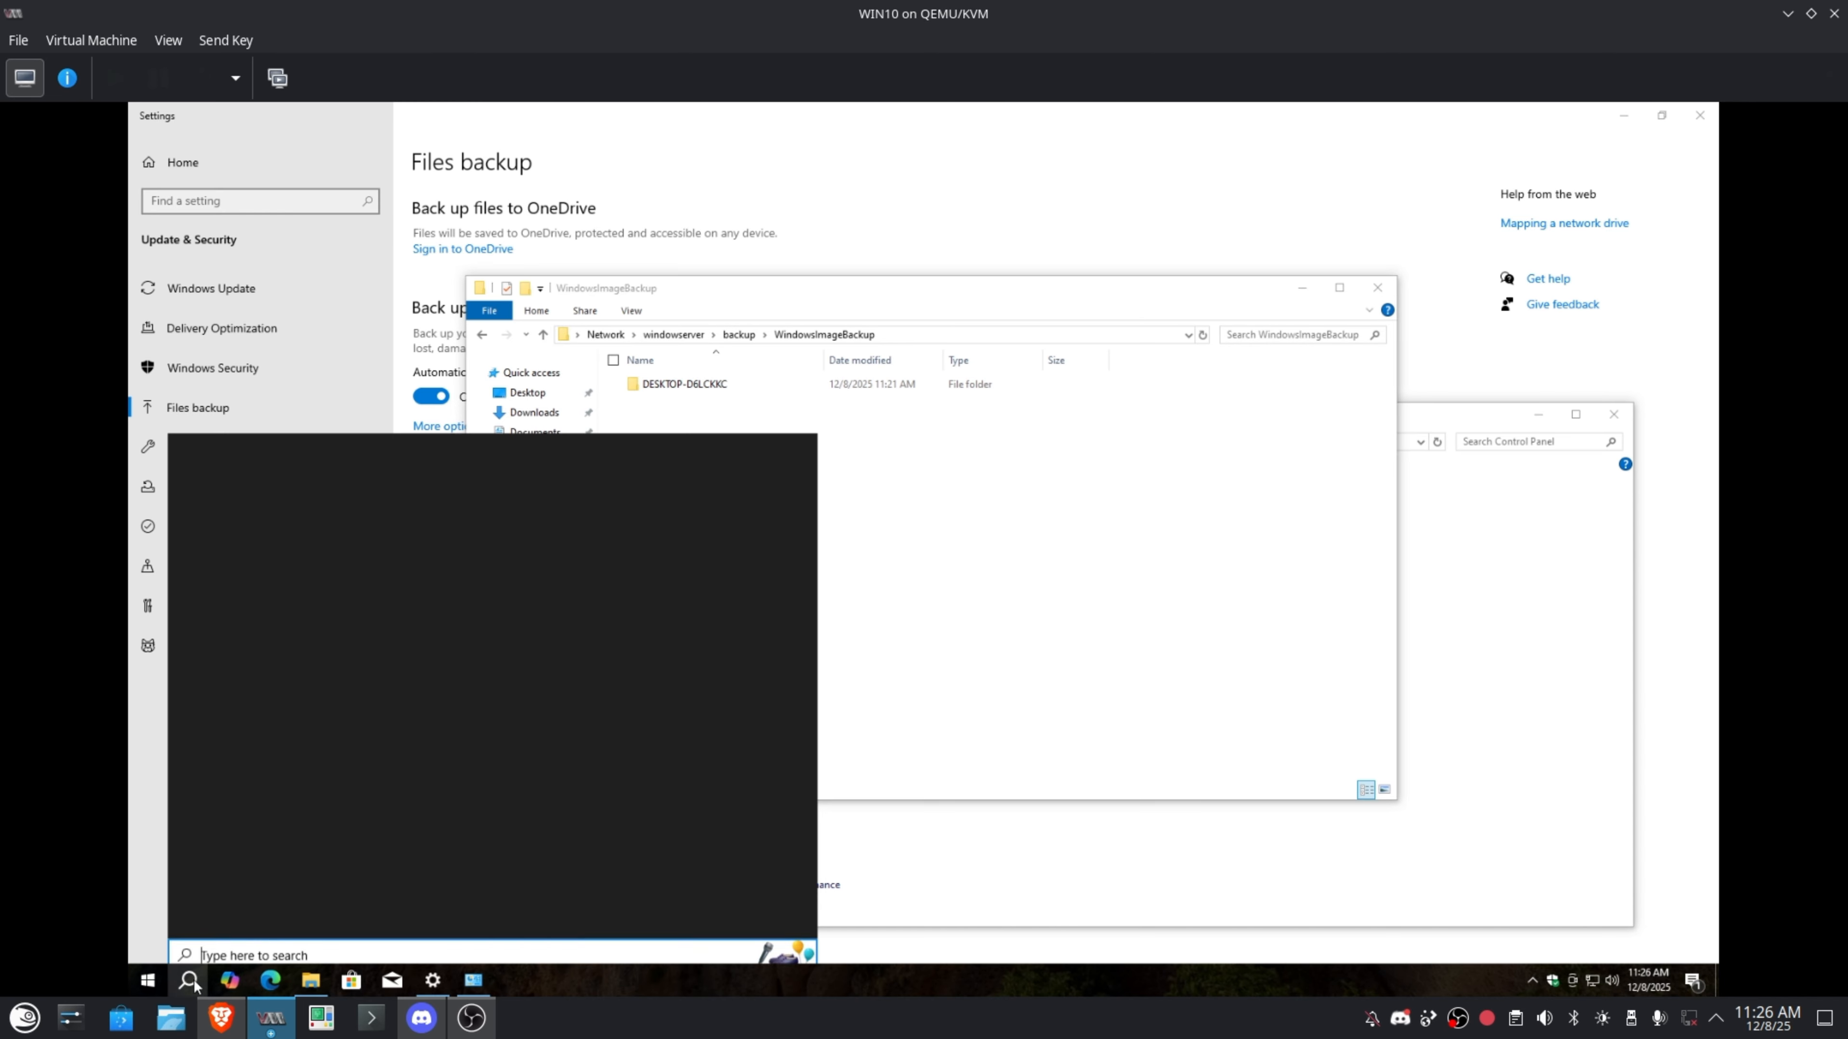
pyautogui.write('cmd')
pyautogui.press('Return')
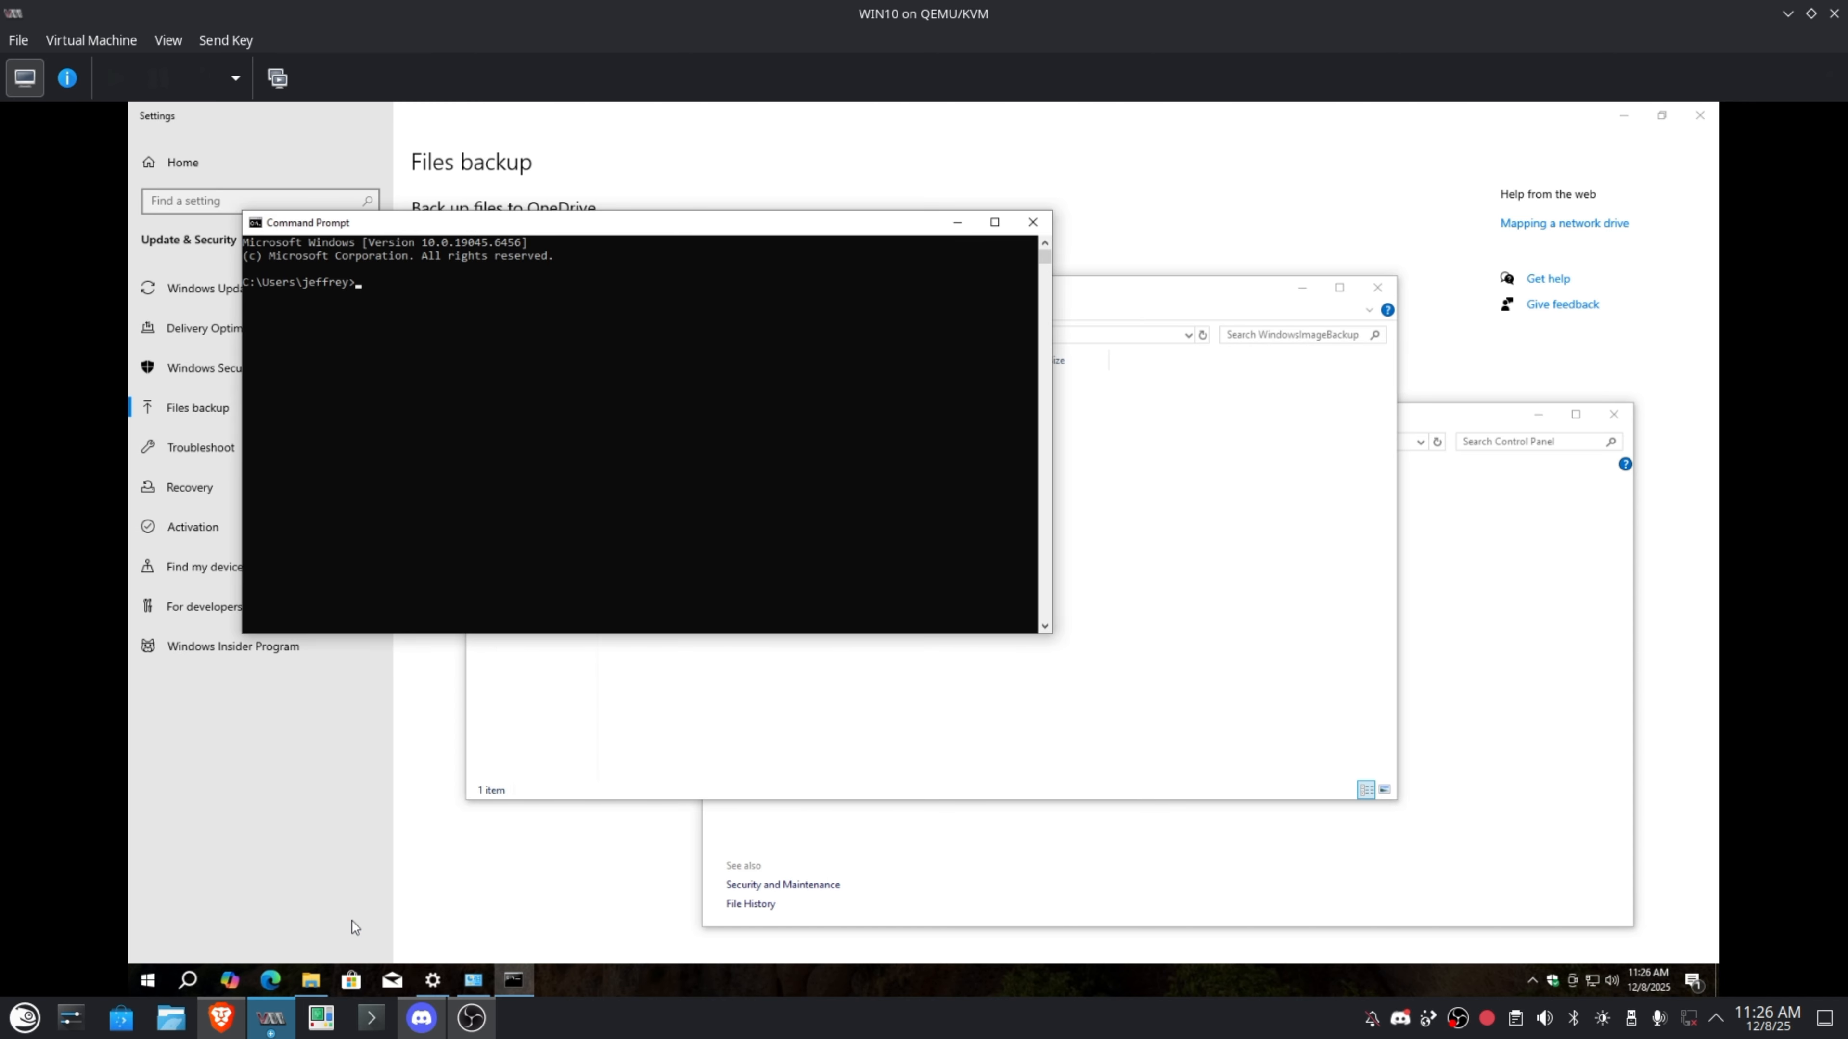
pyautogui.write('hostname')
pyautogui.press('Return')
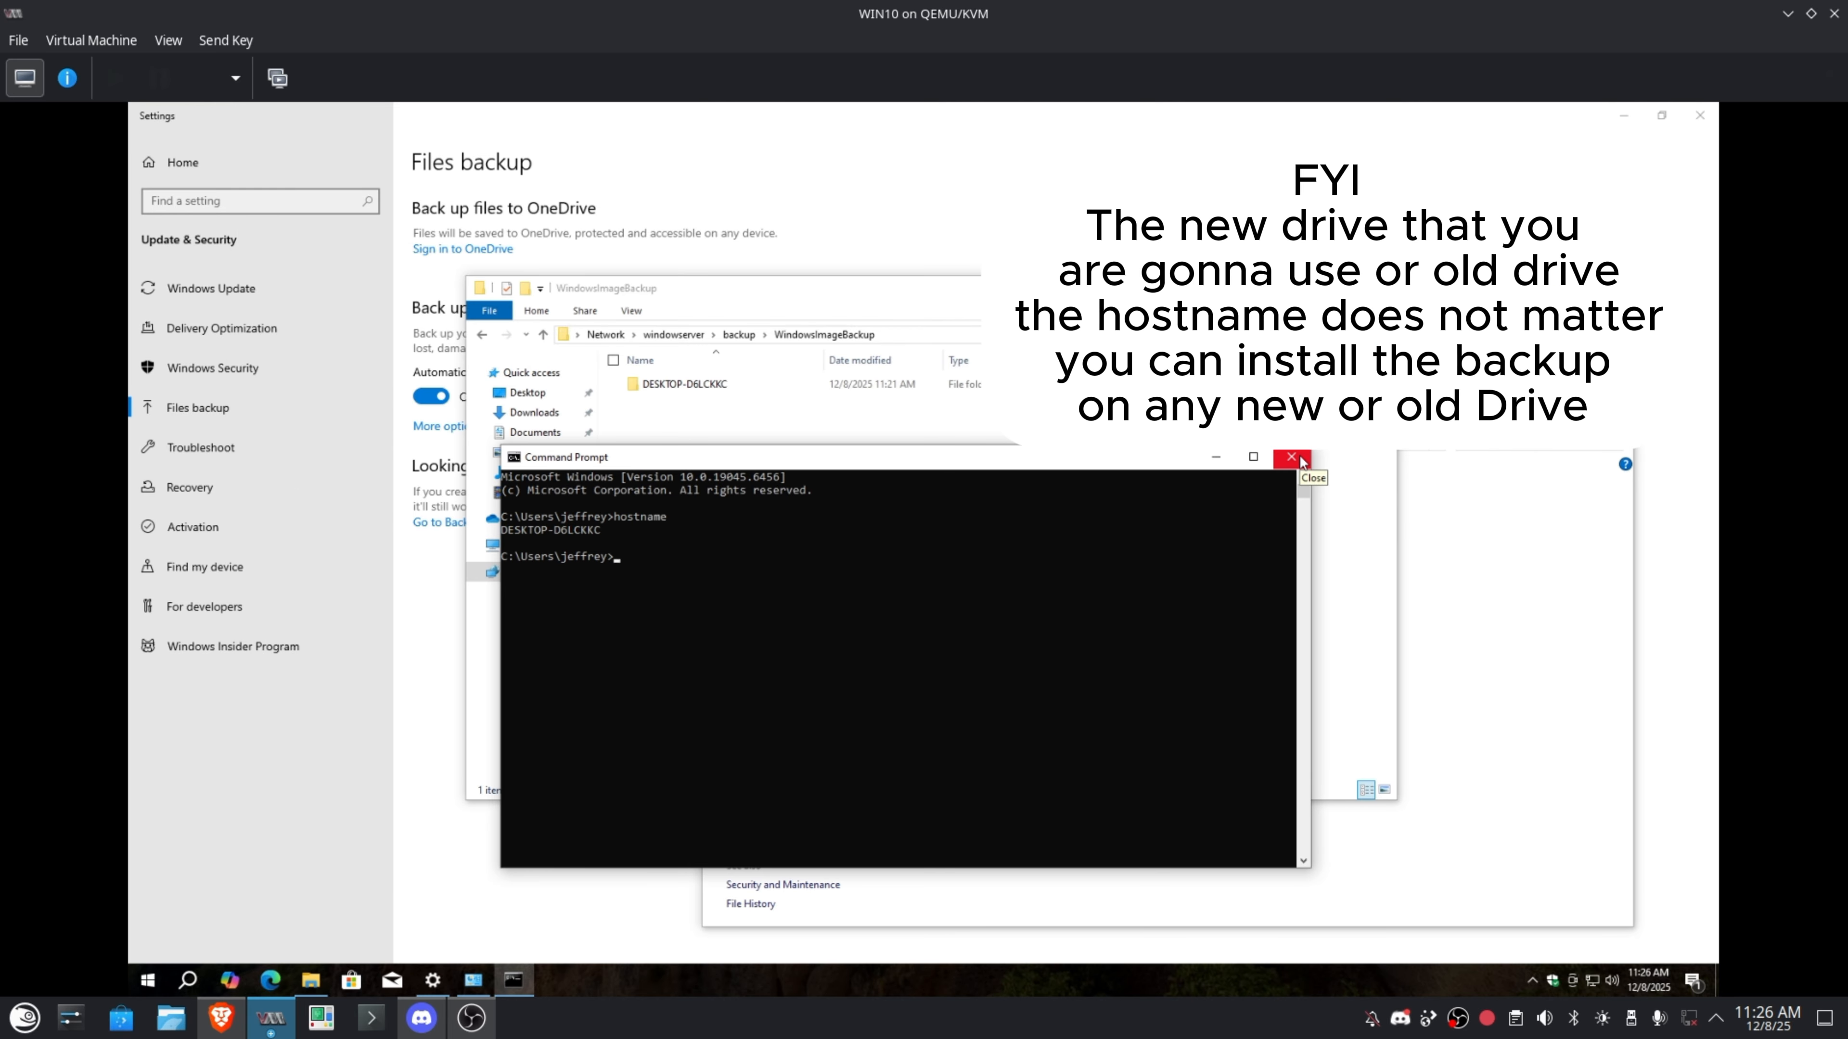
pyautogui.click(1292, 458)
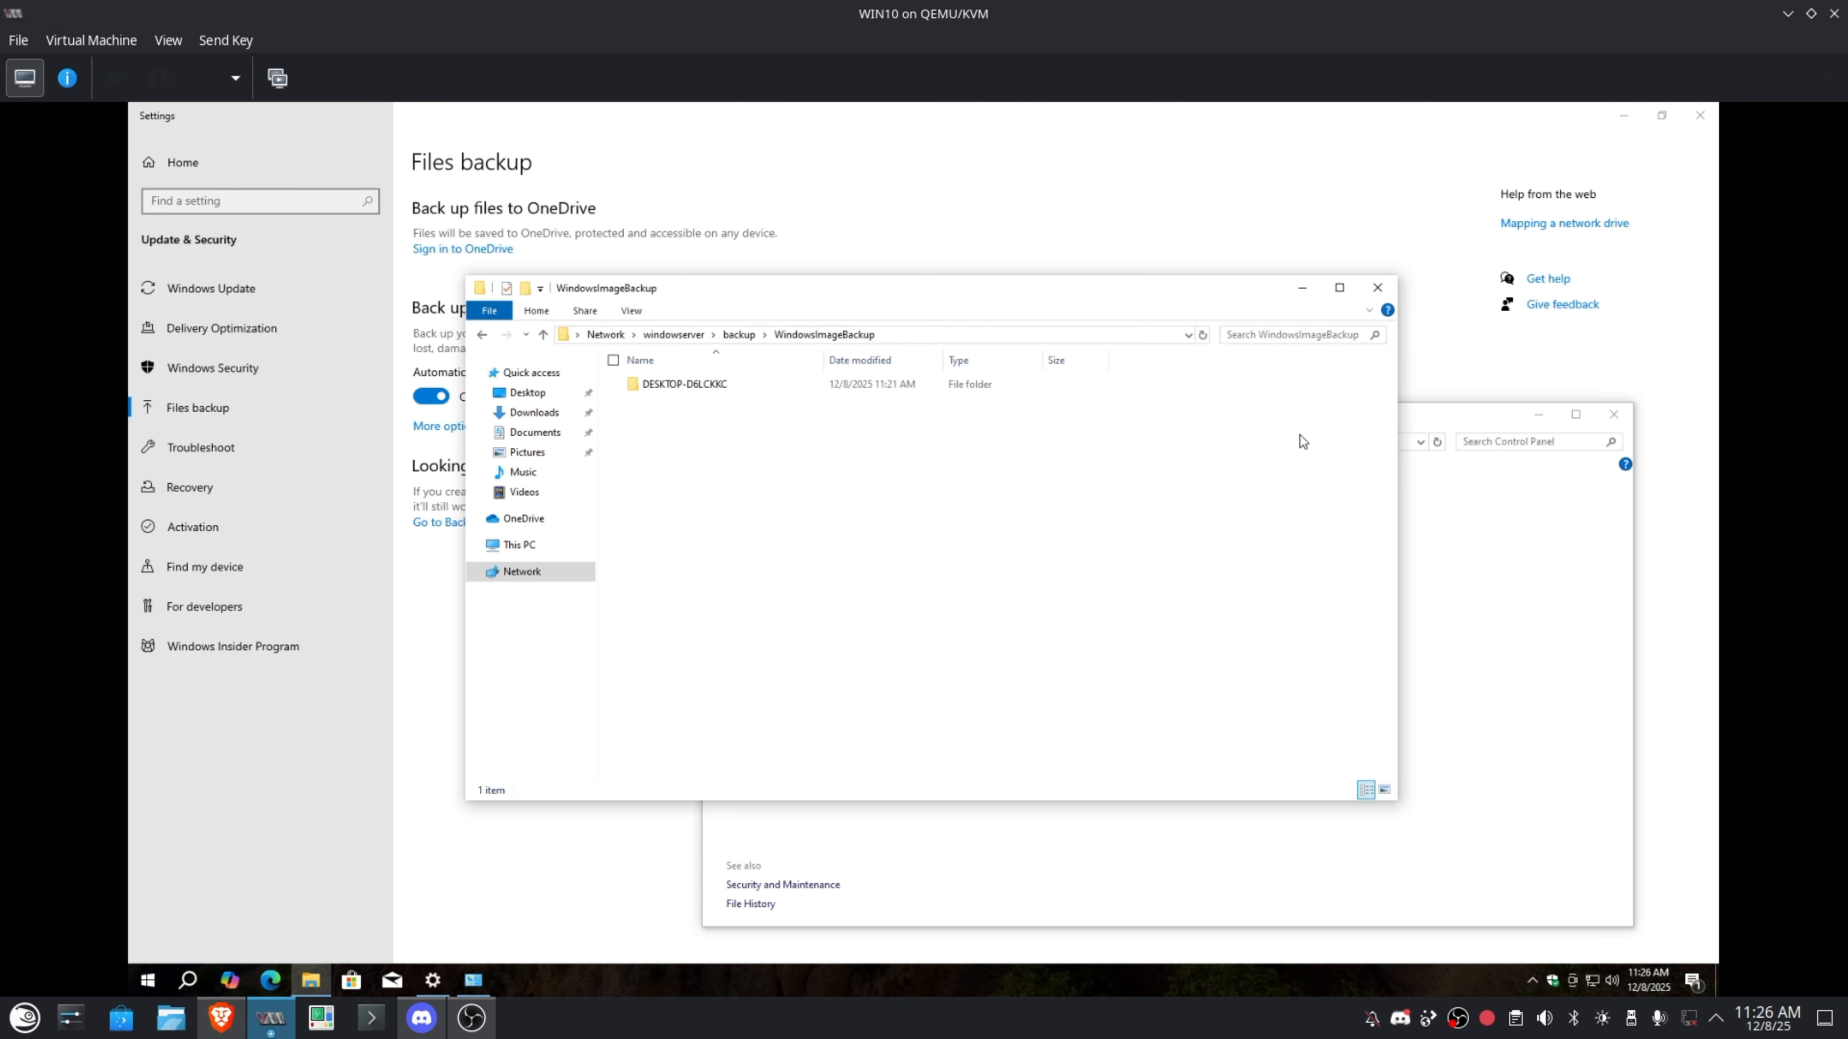
pyautogui.doubleClick(842, 13)
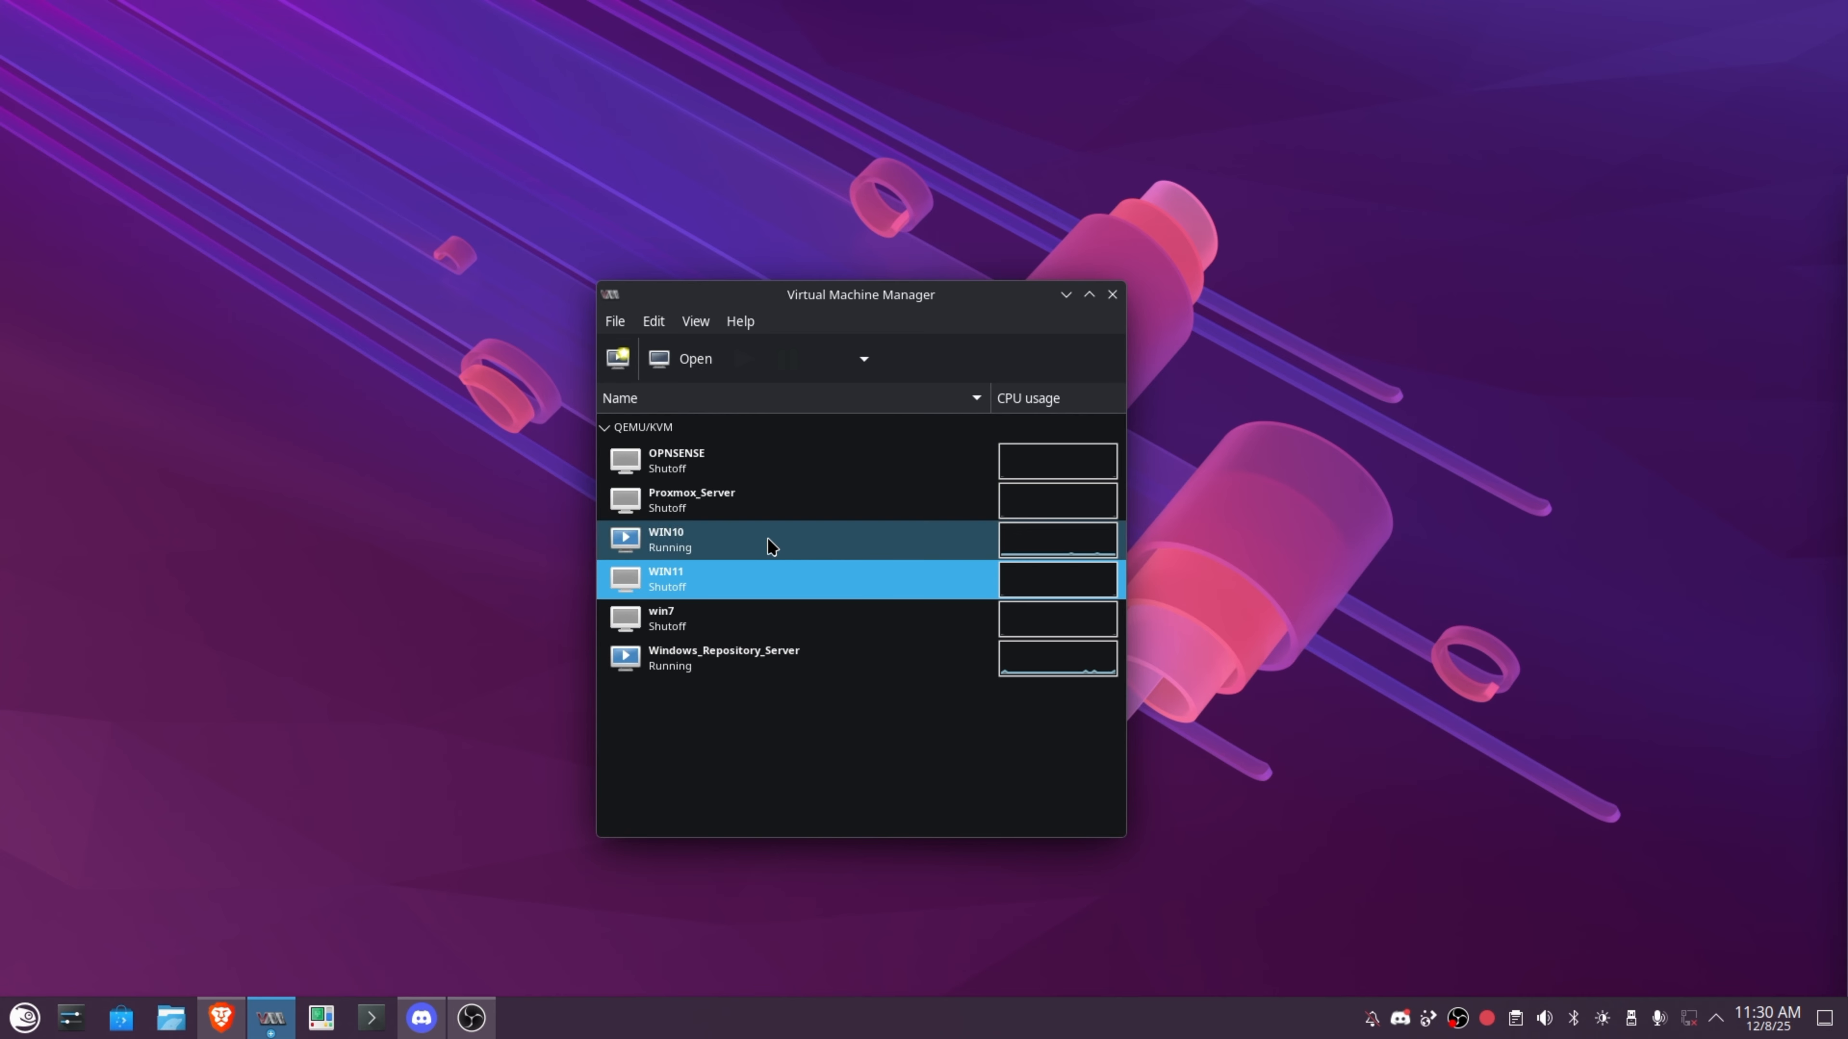
# Start a new VM from local install media Windows 10.iso with Windows 10 as the operating system.
pyautogui.click(766, 546)
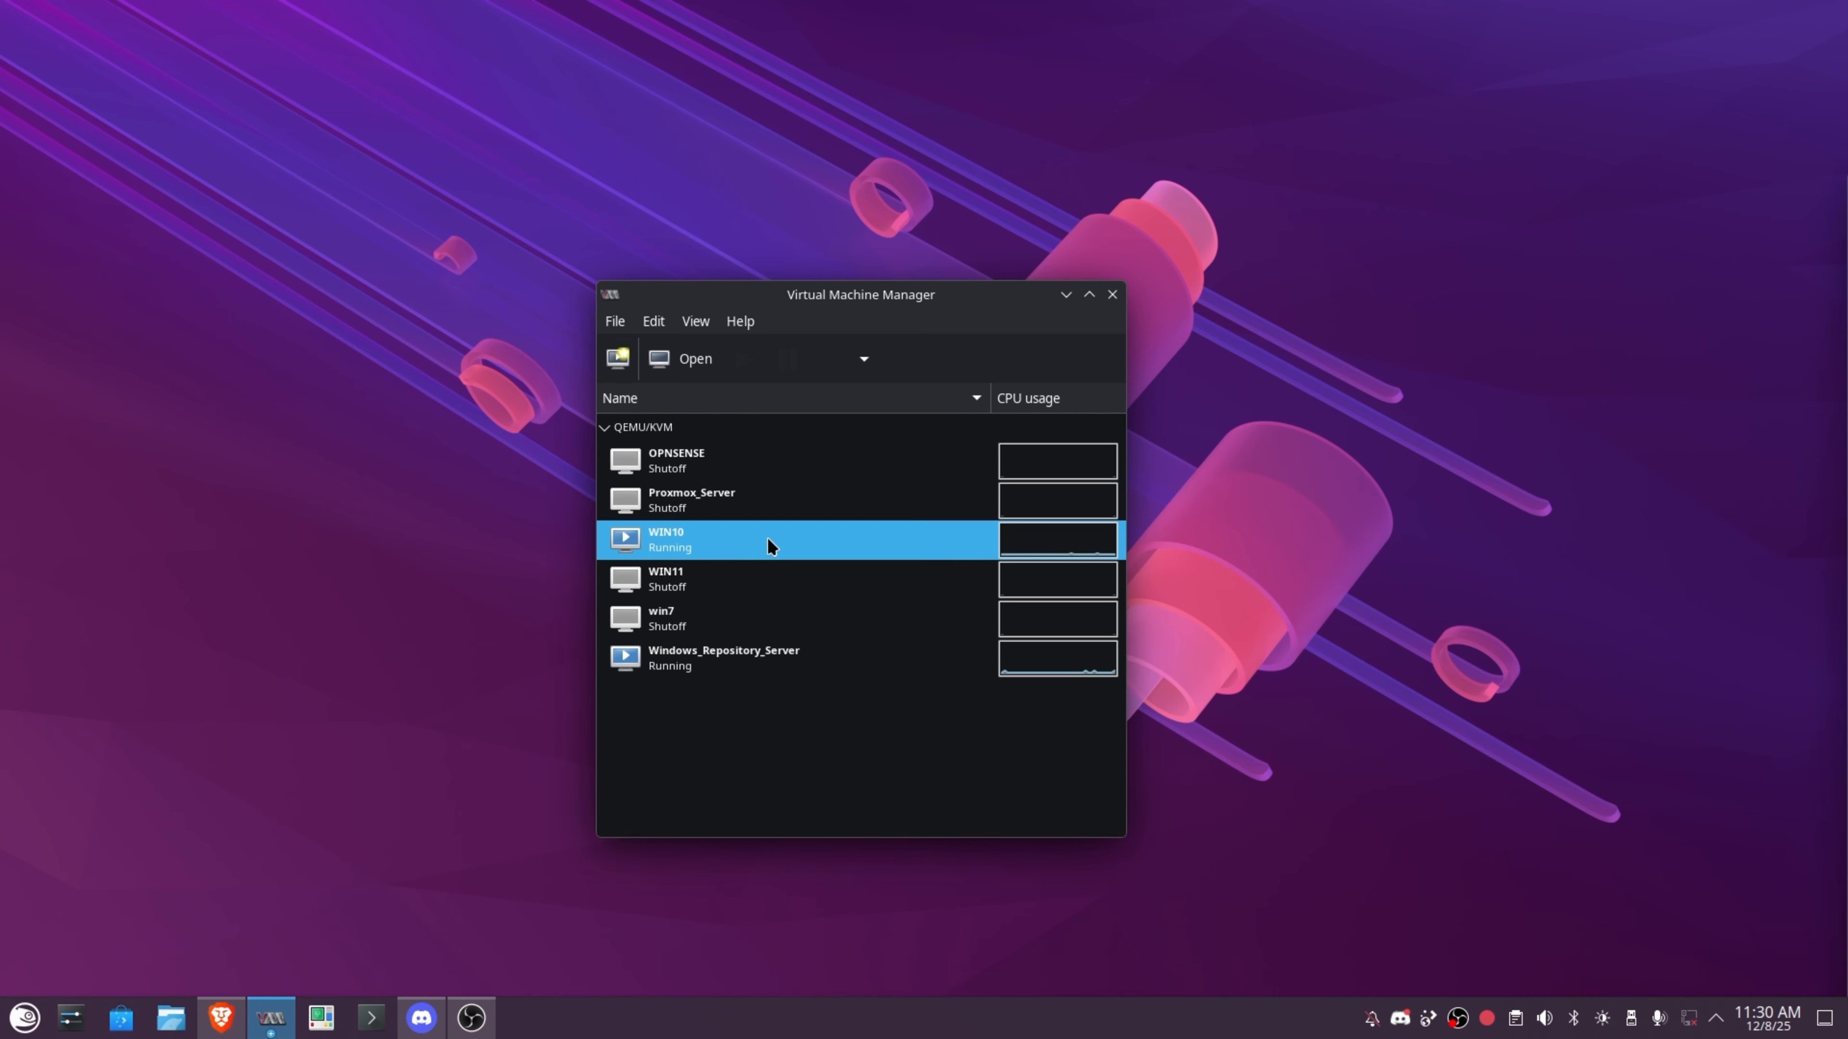
pyautogui.click(620, 359)
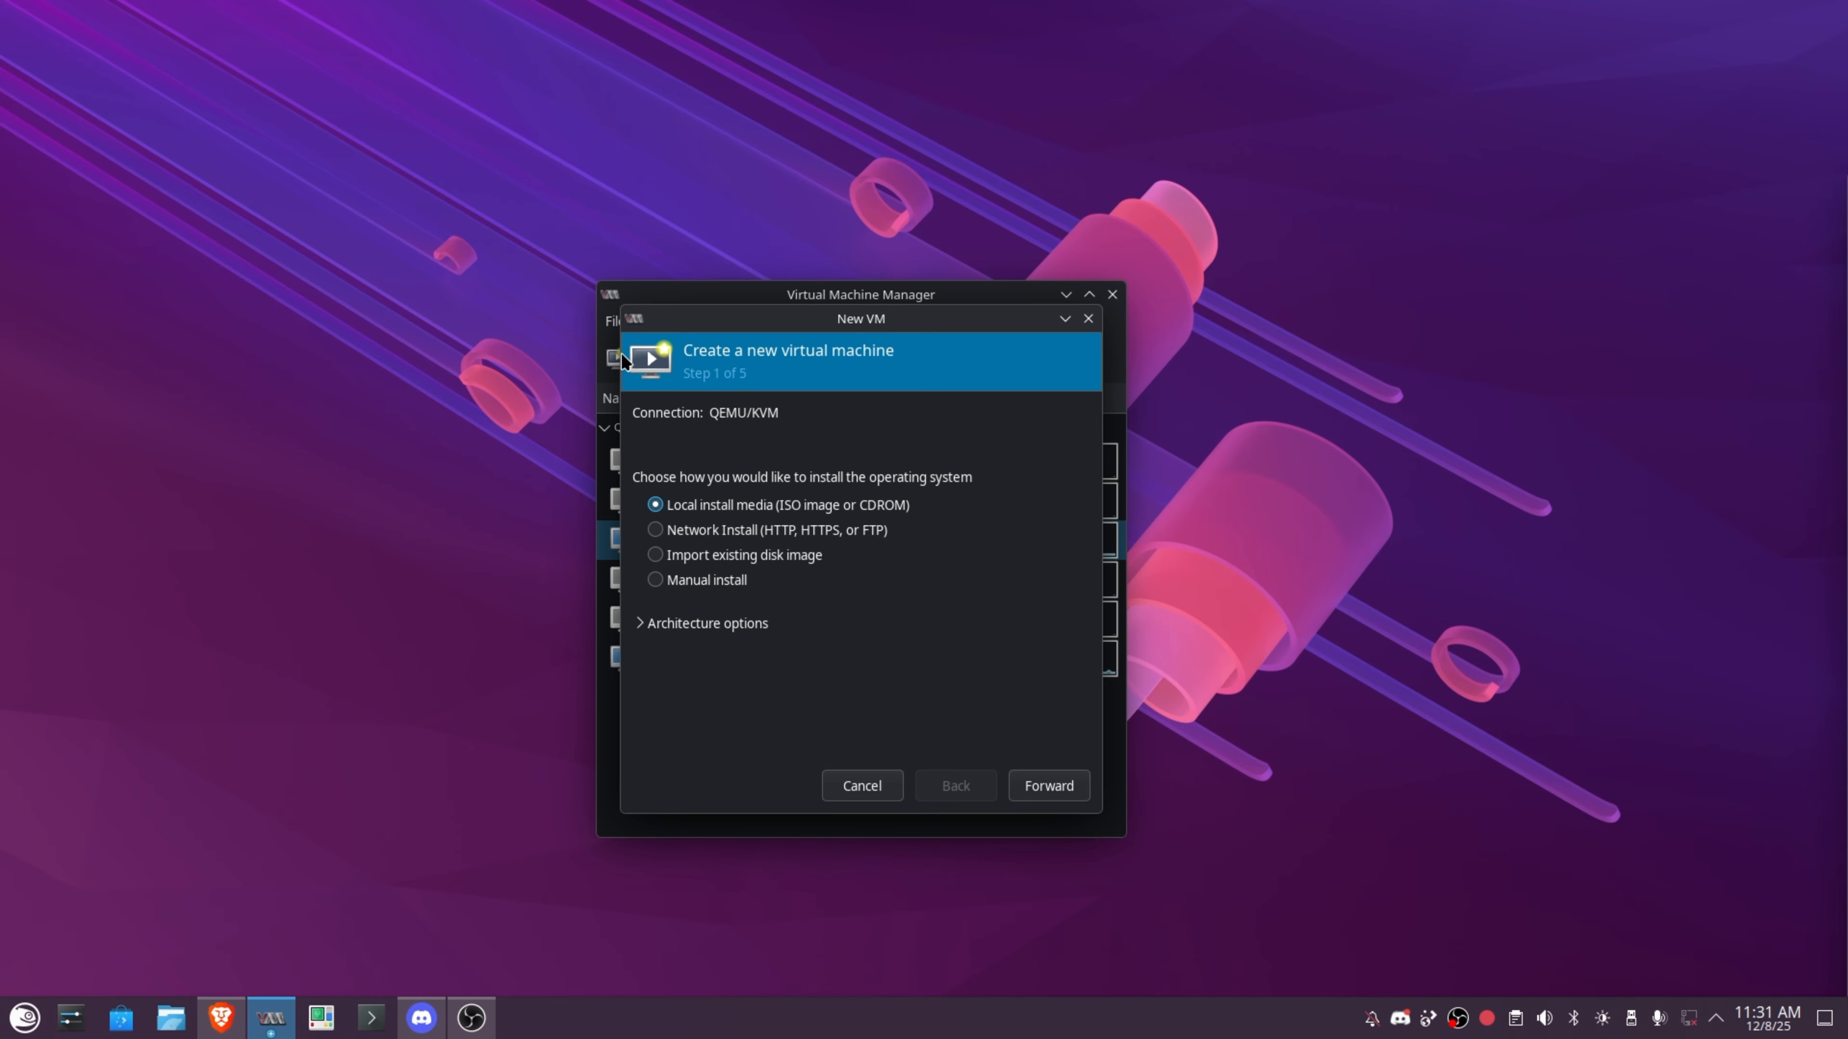
pyautogui.click(1060, 795)
pyautogui.click(1055, 443)
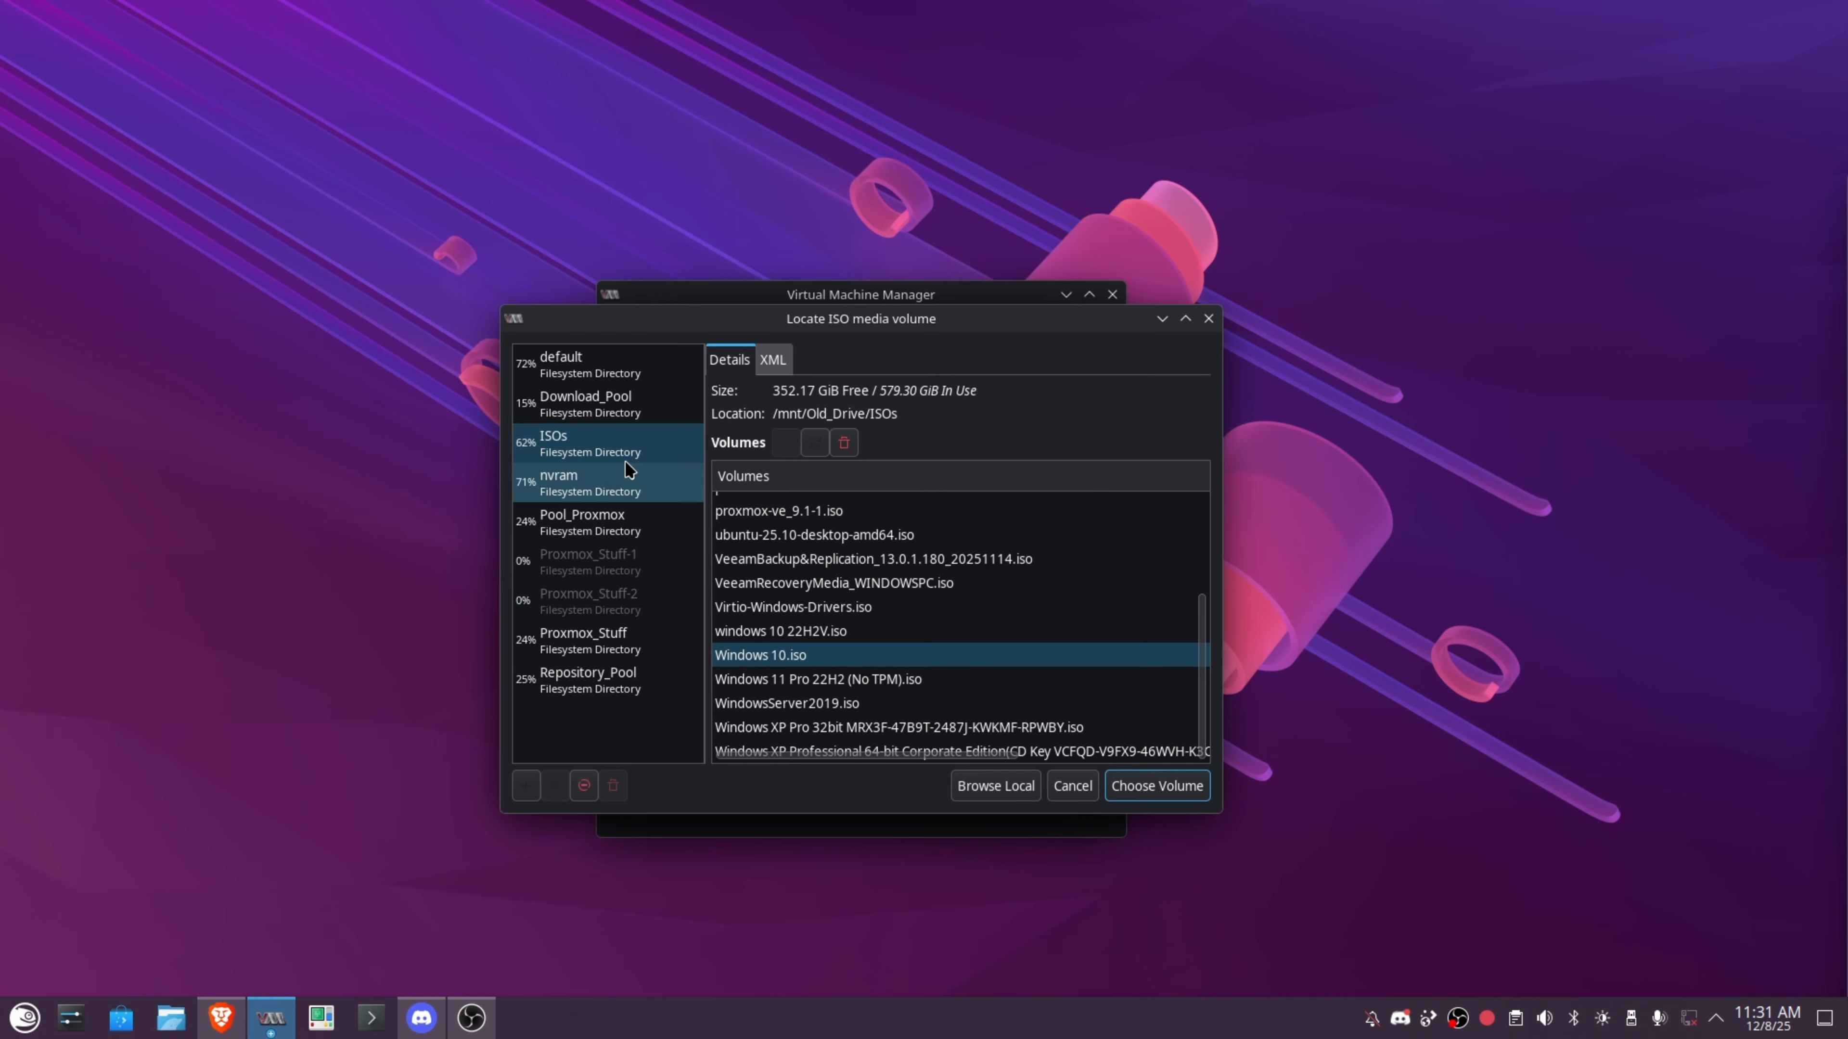
pyautogui.click(792, 657)
pyautogui.click(1156, 788)
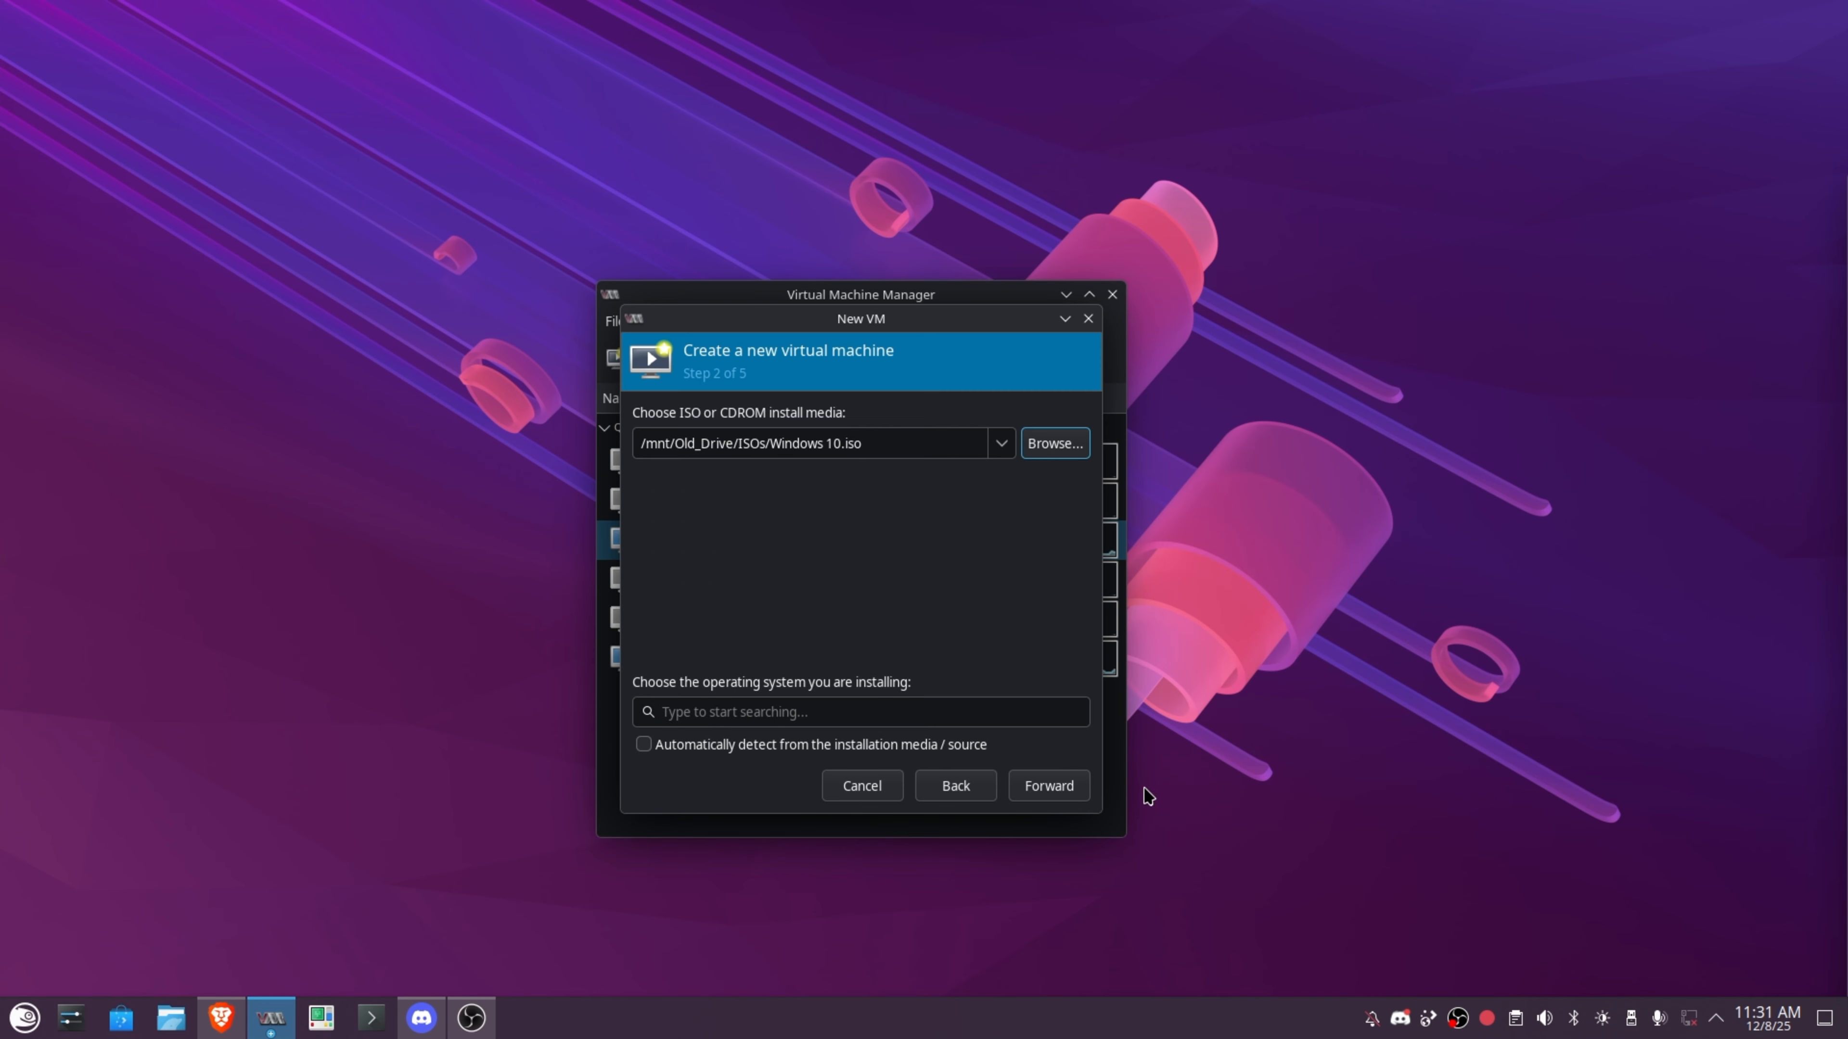
pyautogui.write('windows')
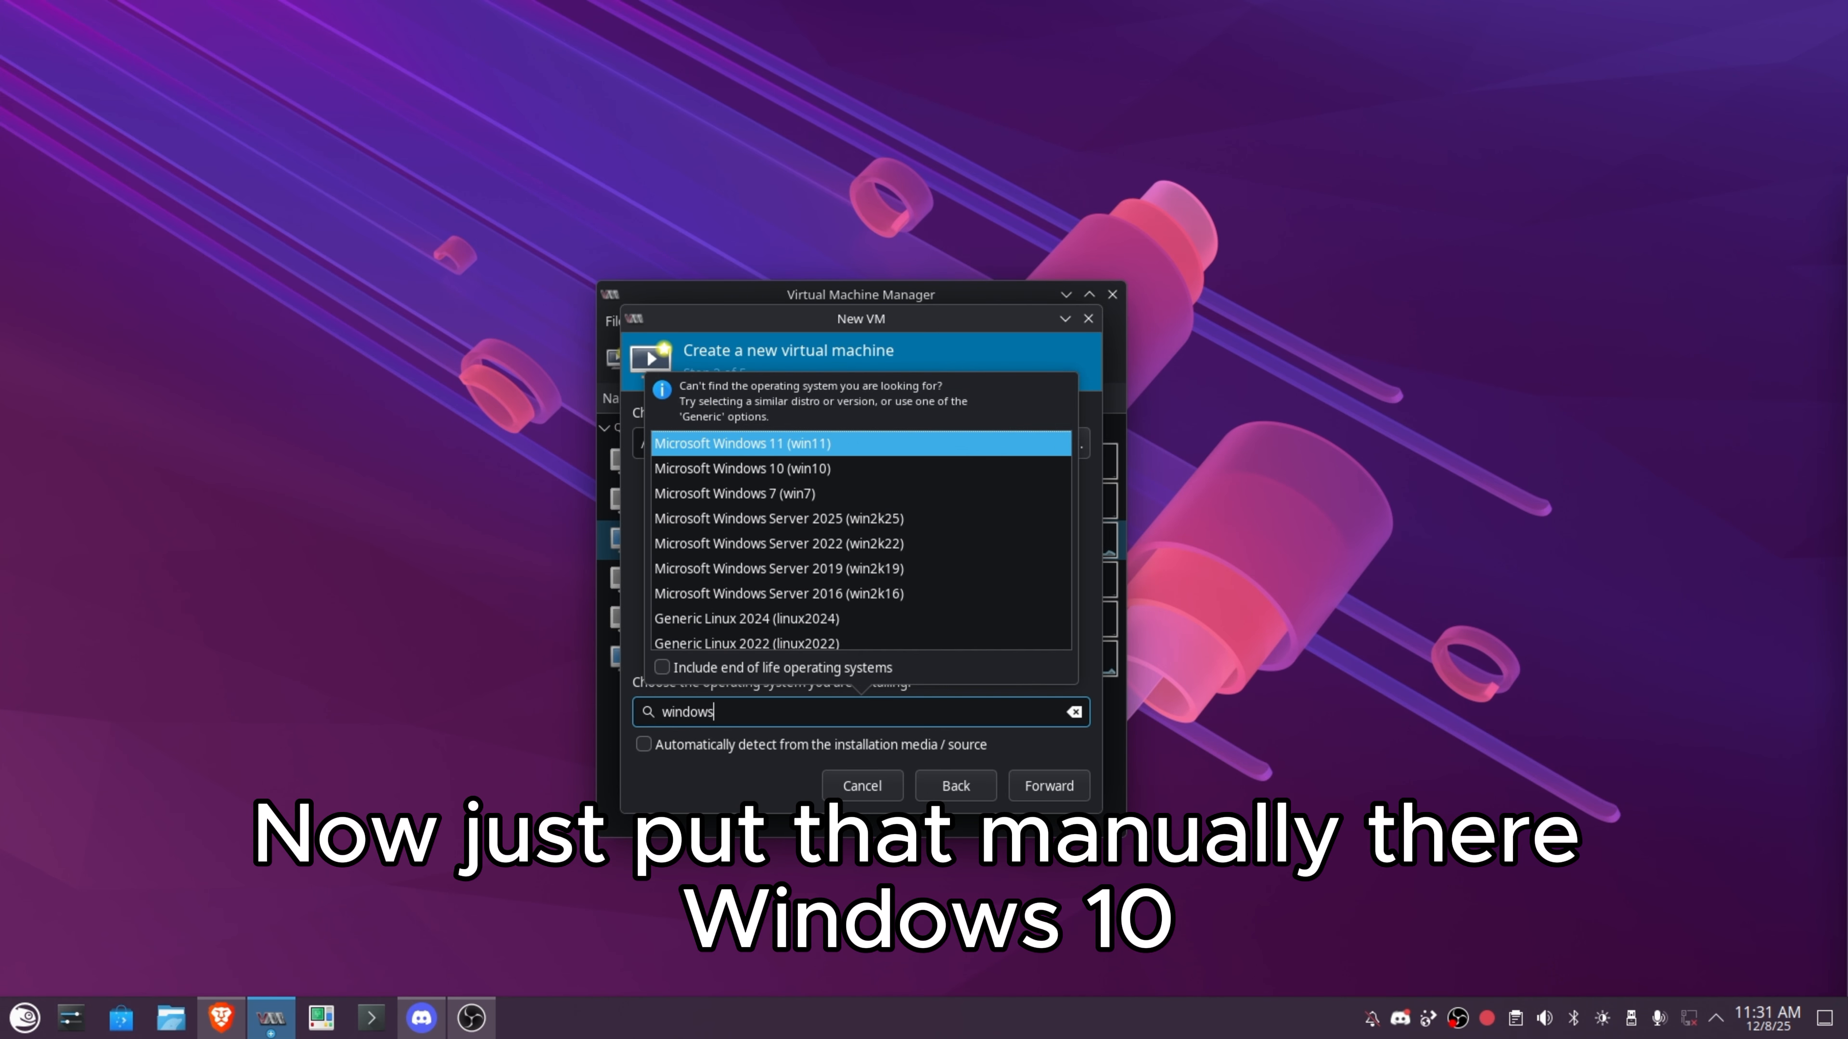
pyautogui.press('Down')
pyautogui.press('Return')
# Keep the memory and CPU defaults and set the disk size to 50 GiB.
pyautogui.click(1044, 786)
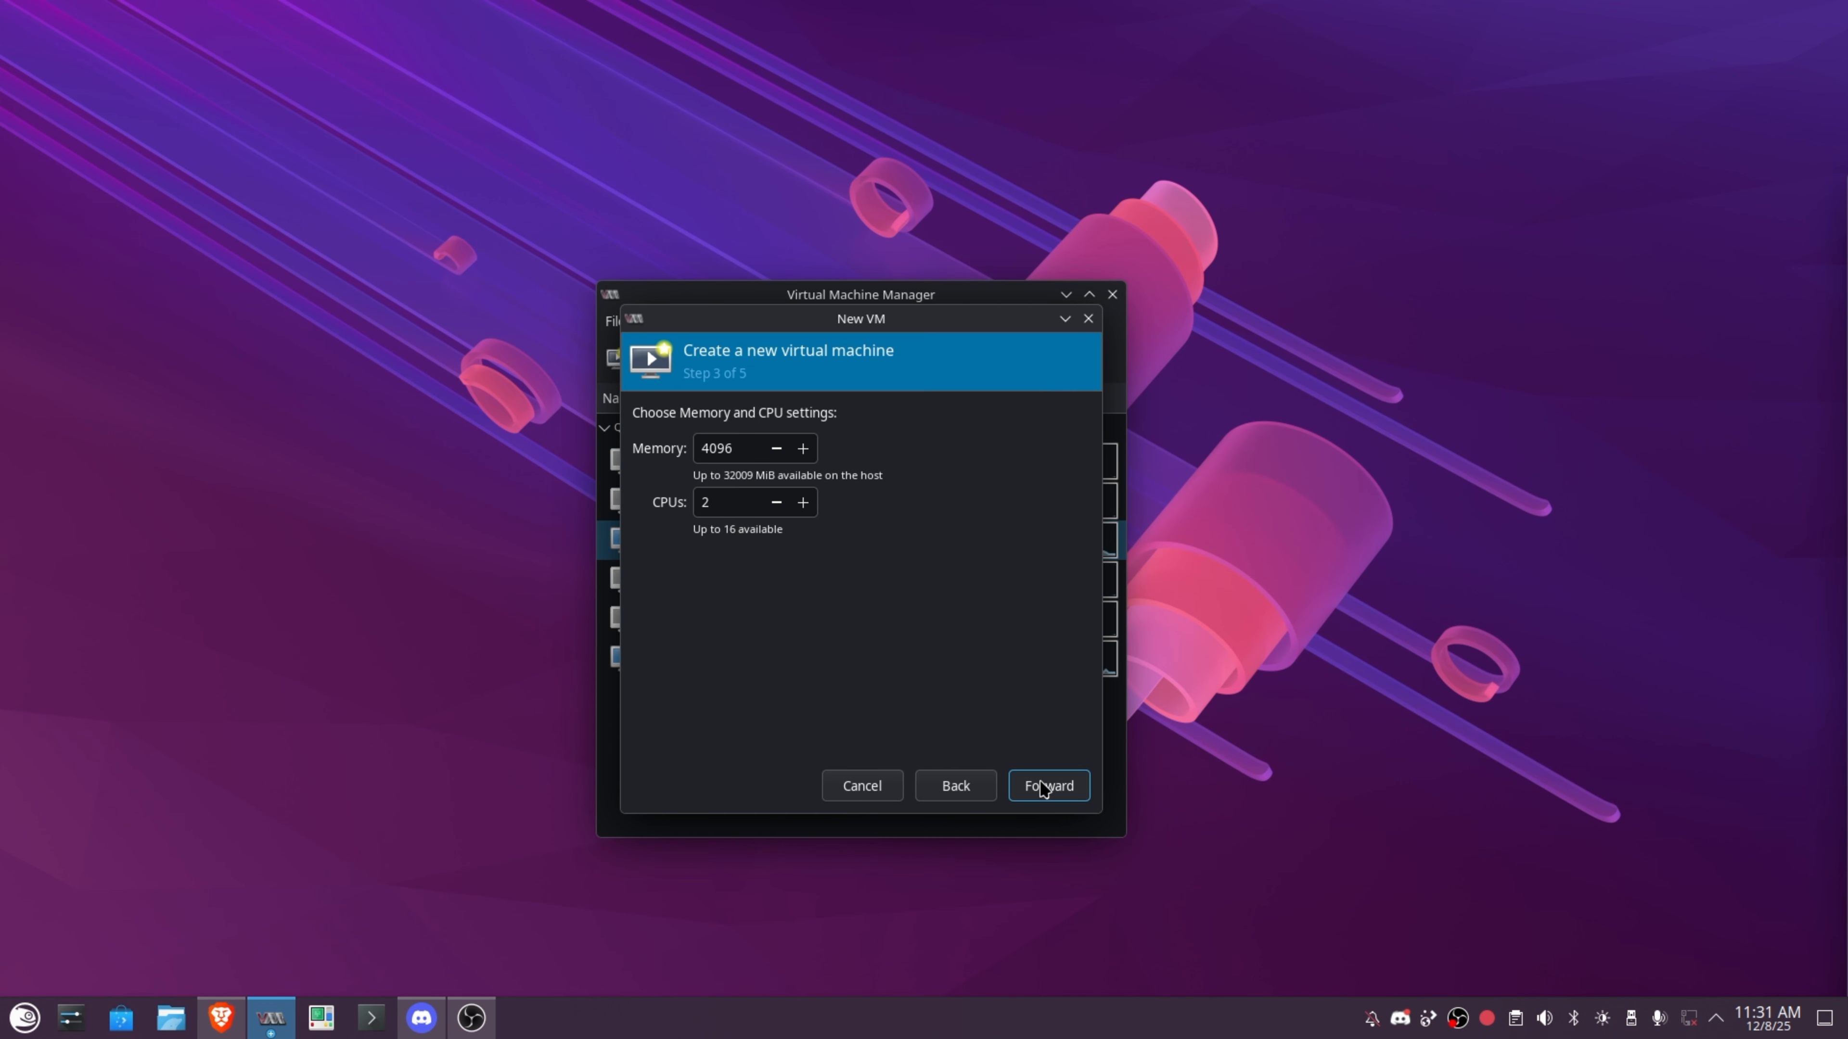
pyautogui.click(1044, 786)
pyautogui.doubleClick(687, 474)
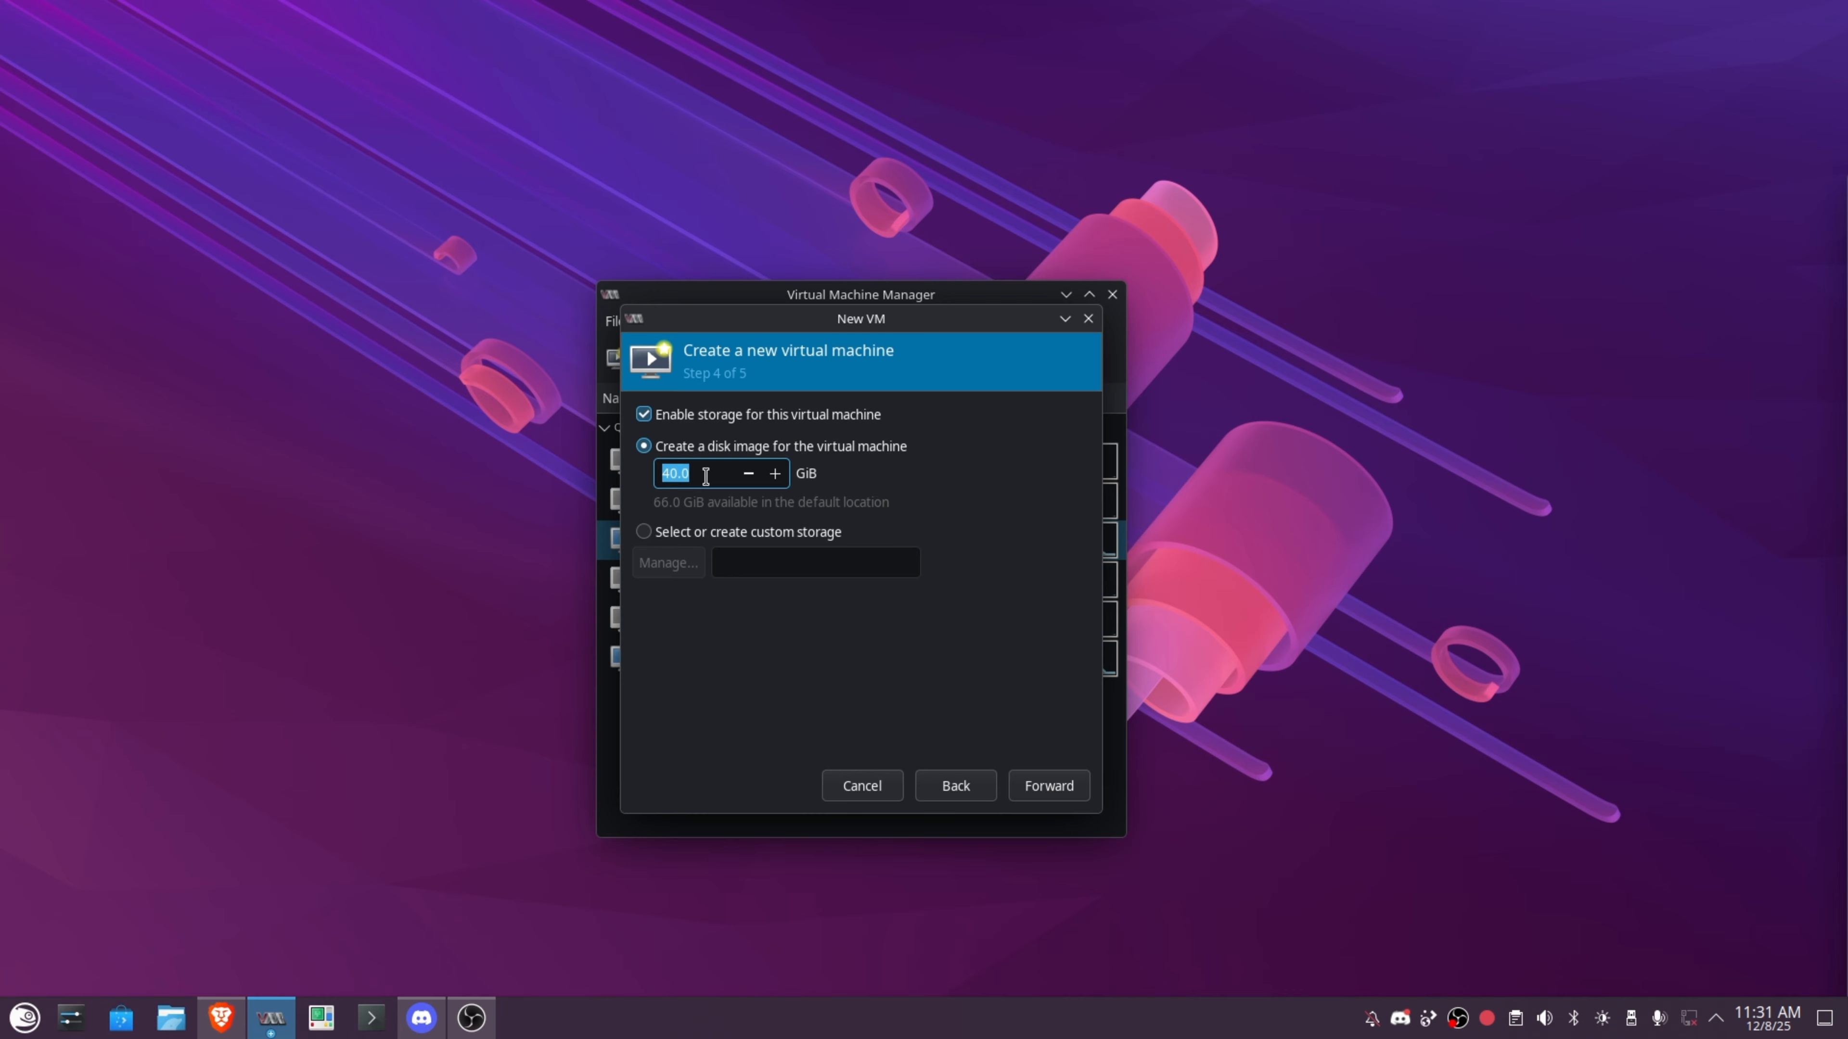
pyautogui.write('50')
pyautogui.click(1048, 785)
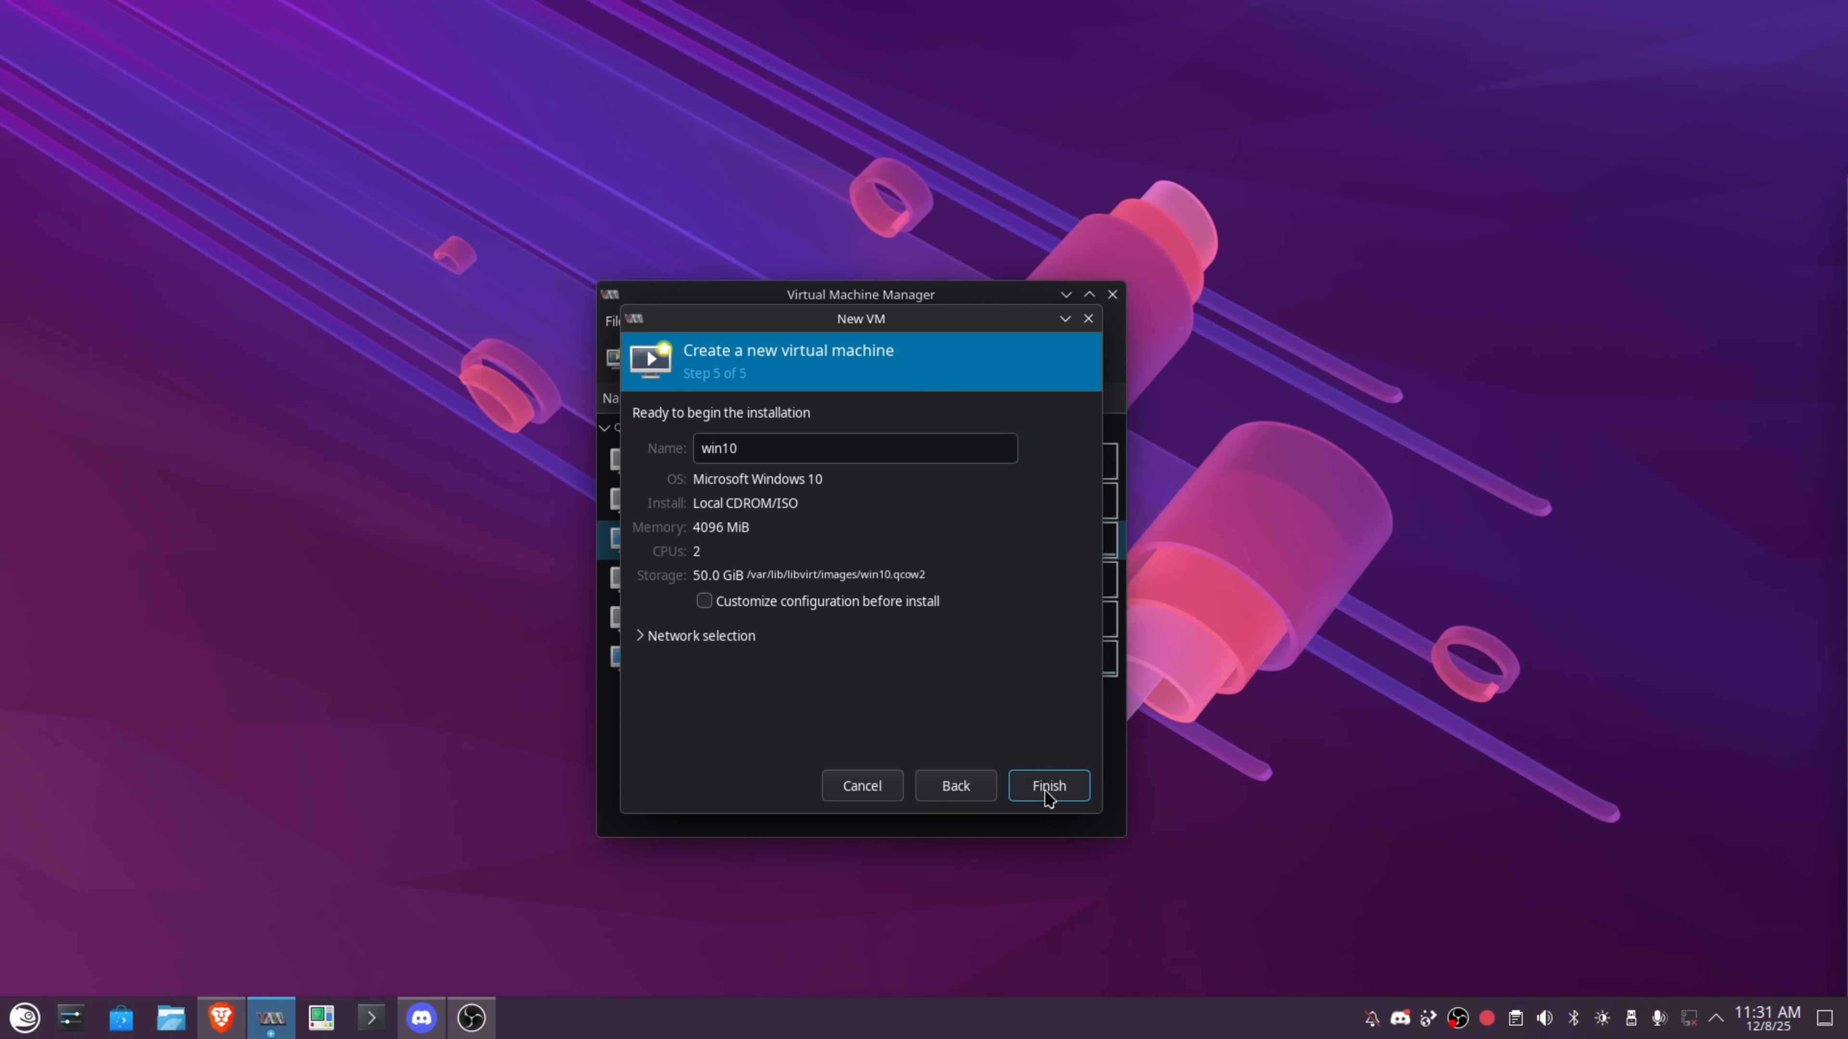
# Name the VM win10_restored, enable customize before install, and select the Windows_Network network.
pyautogui.write('_')
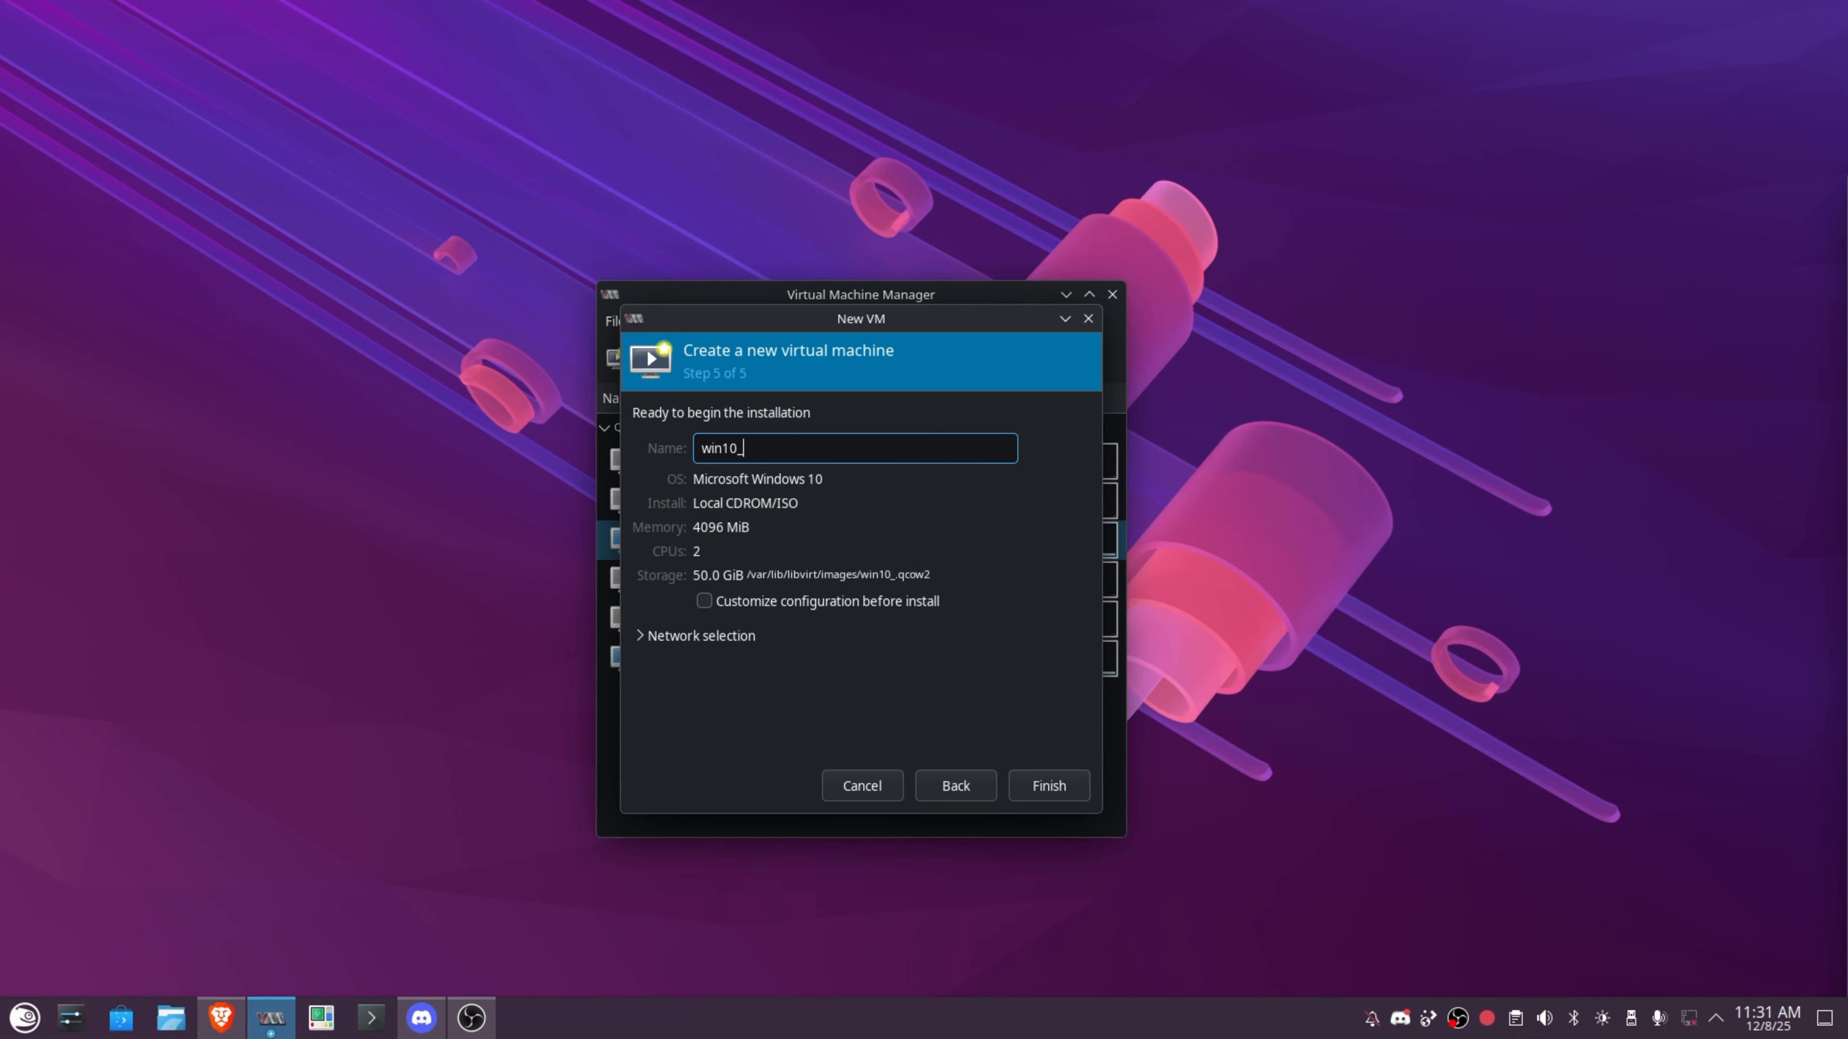
pyautogui.write('restored')
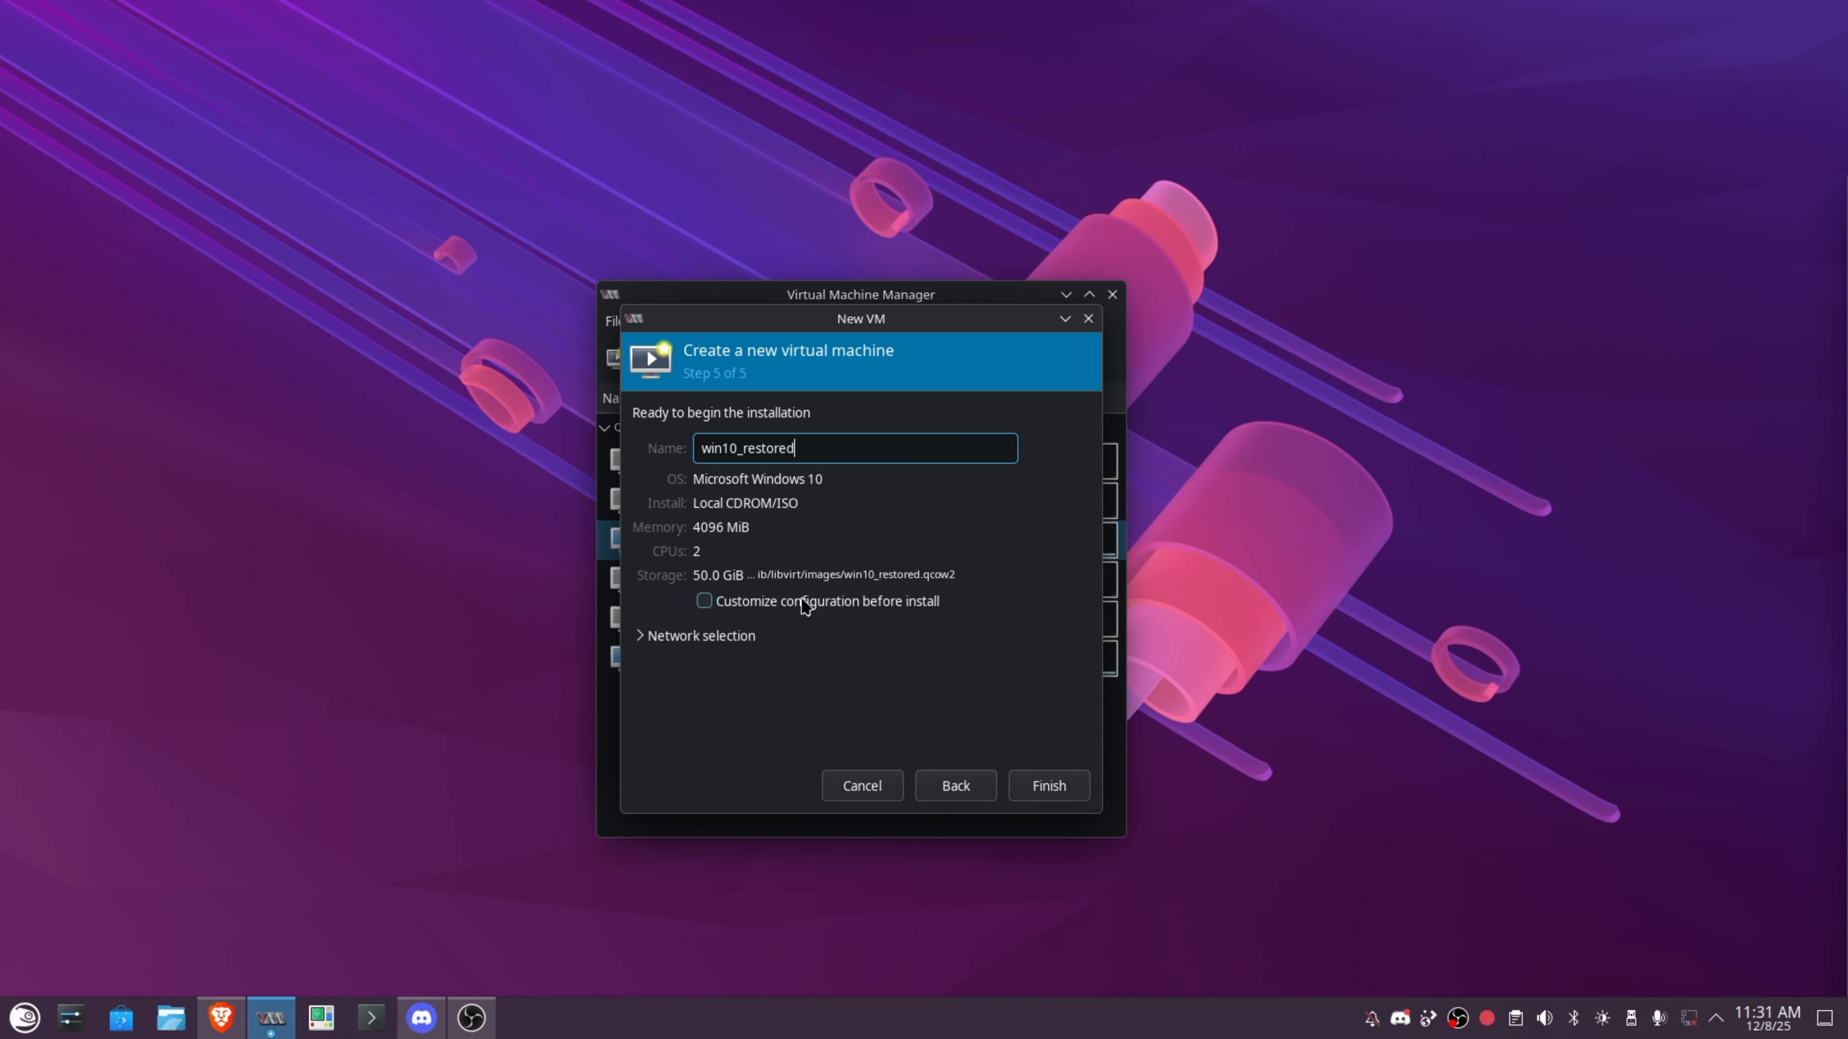
pyautogui.click(805, 603)
pyautogui.click(716, 639)
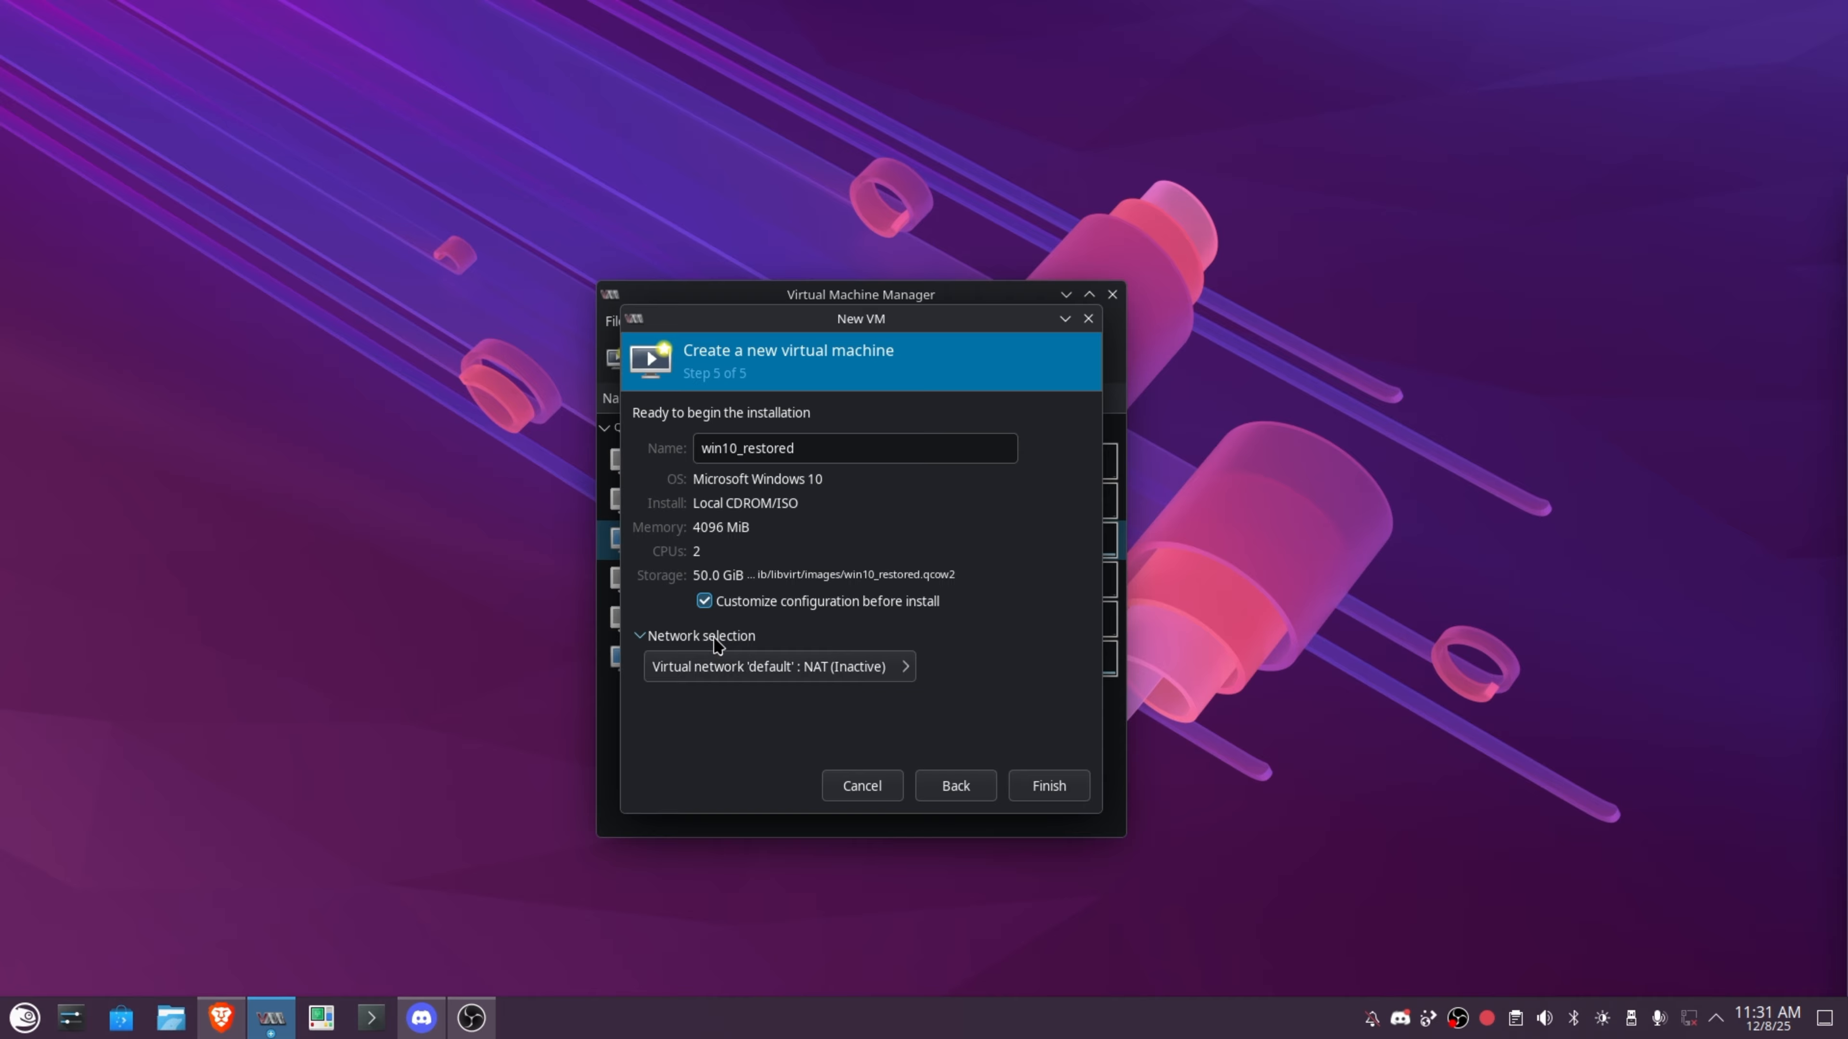
pyautogui.click(801, 667)
pyautogui.click(853, 632)
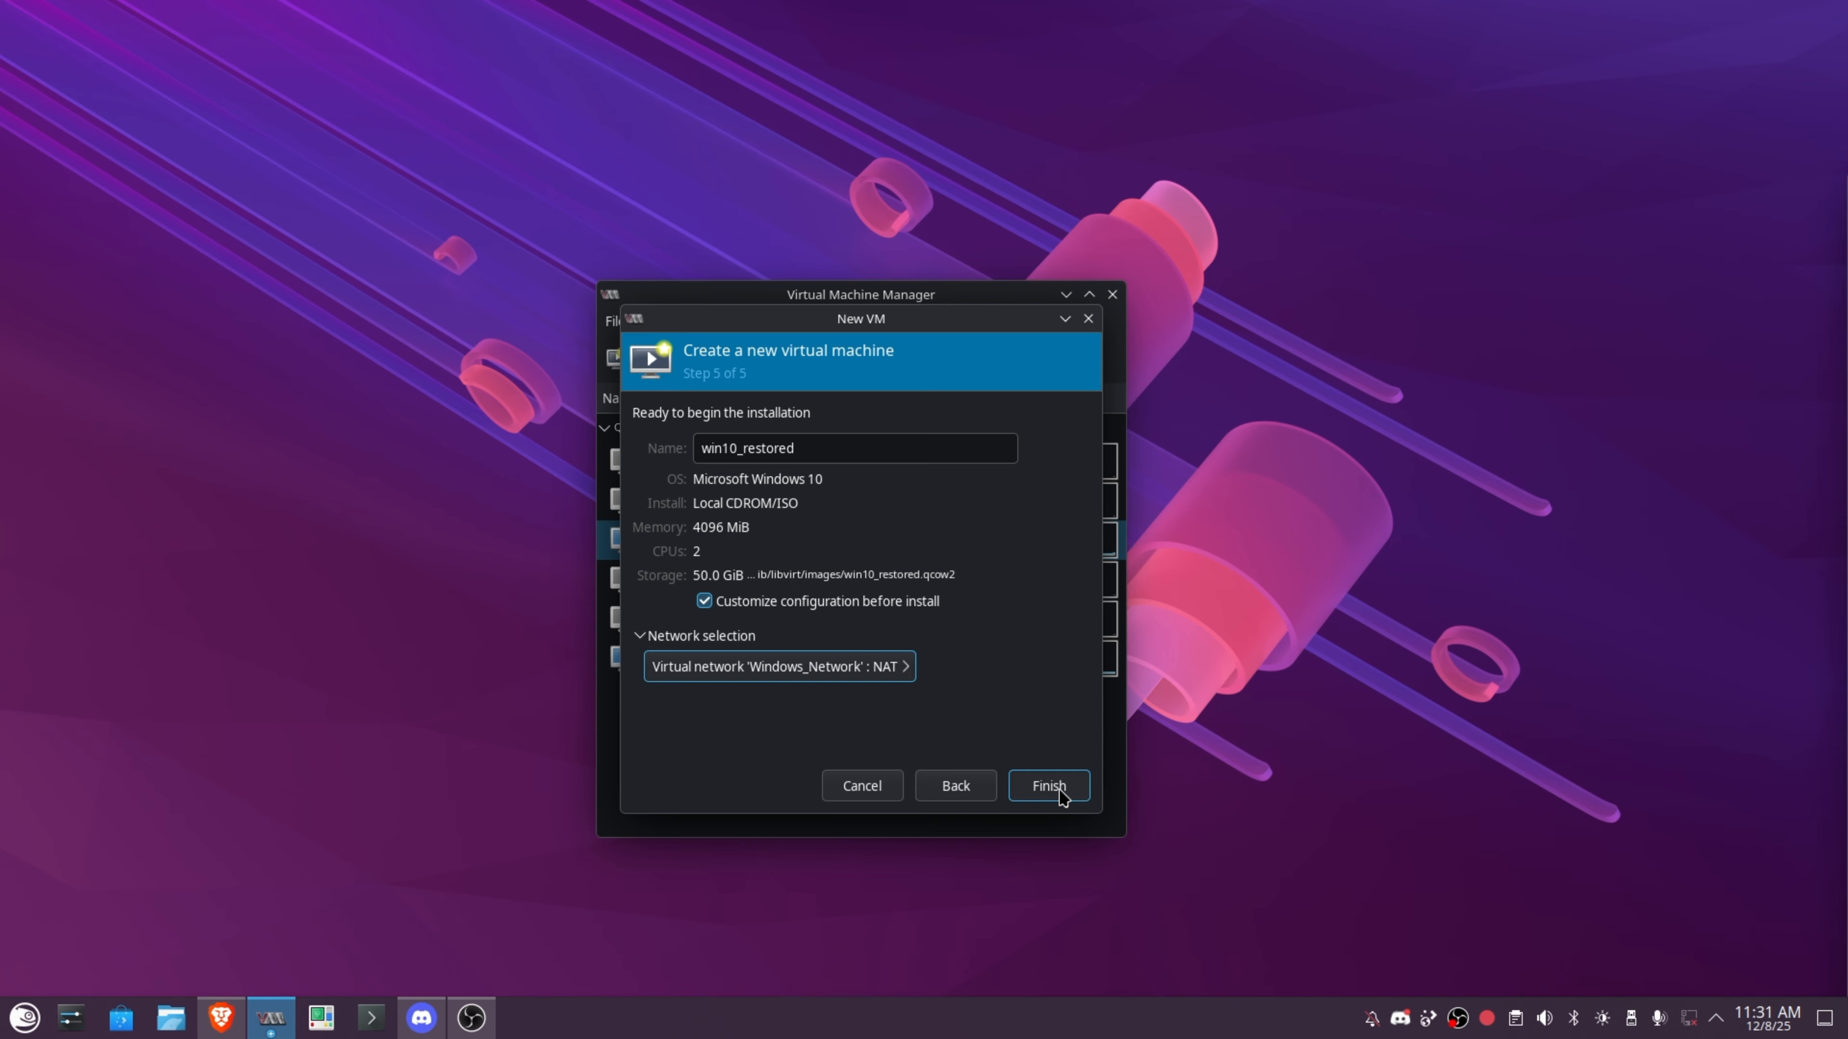
pyautogui.click(1049, 786)
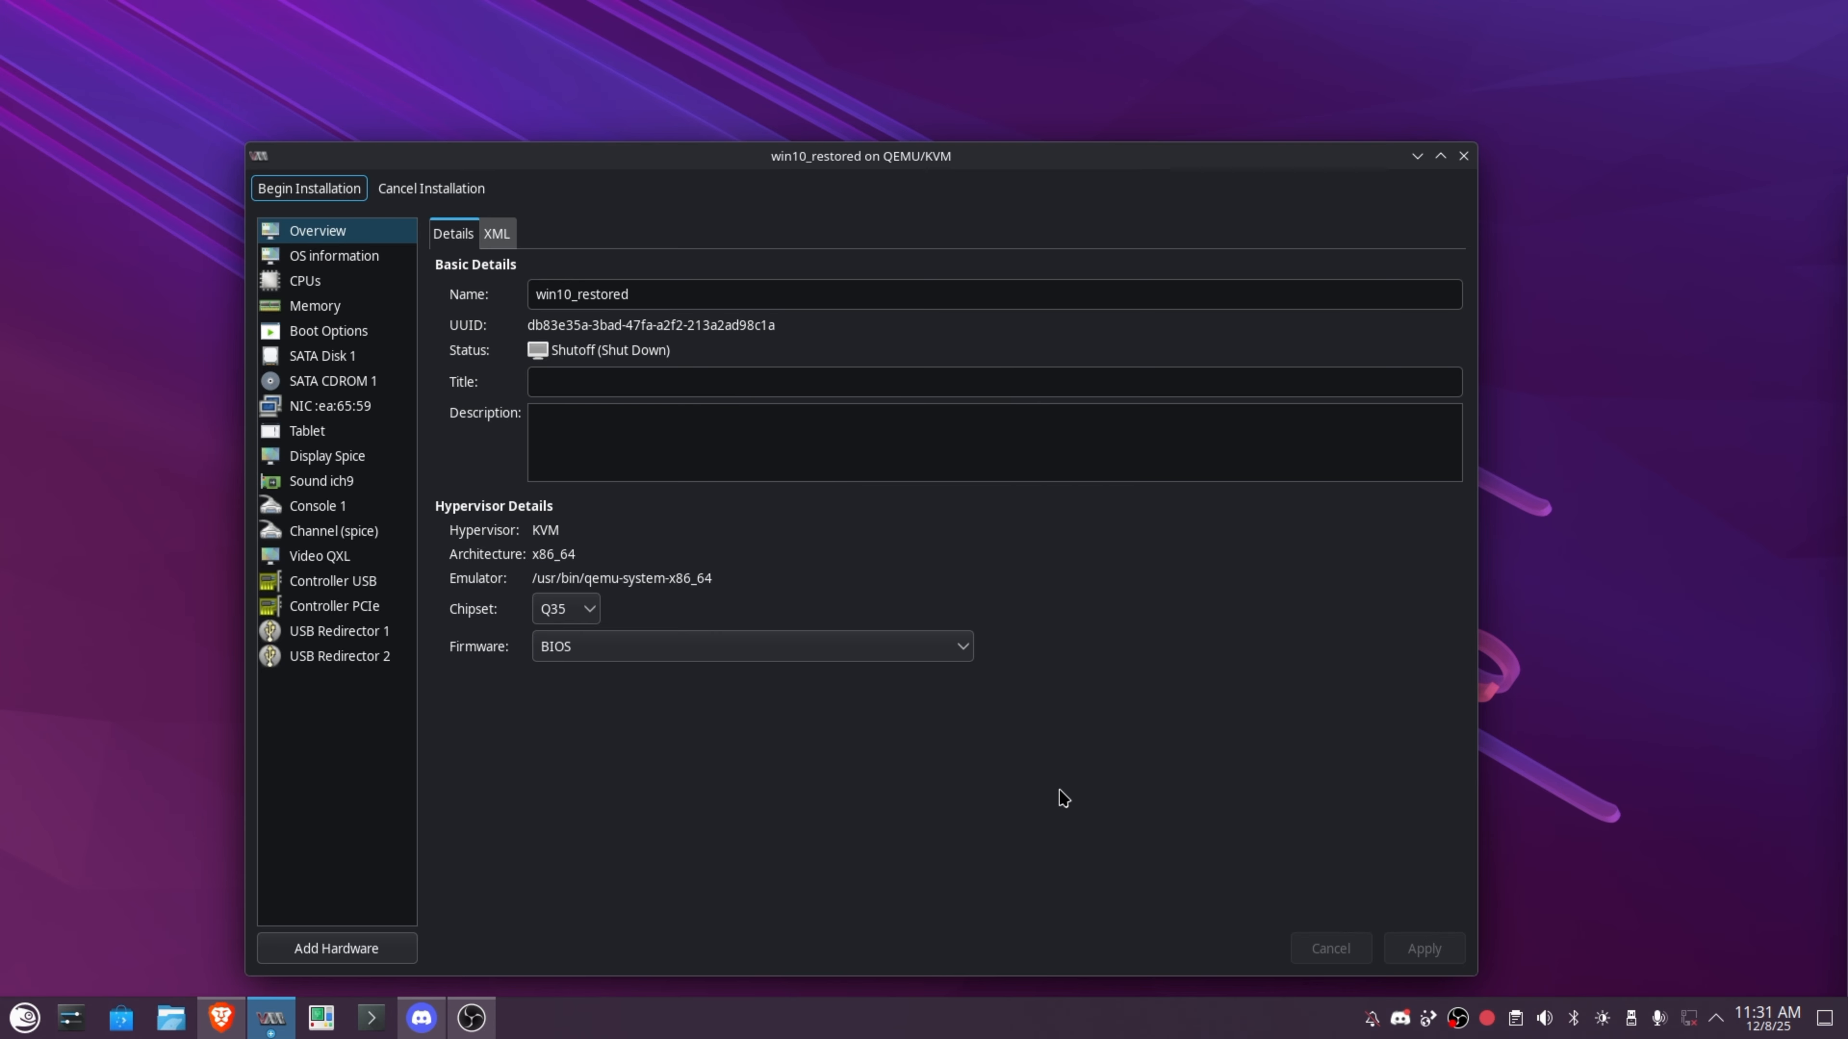
# Switch the firmware to UEFI and the system disk bus to VirtIO.
pyautogui.click(593, 649)
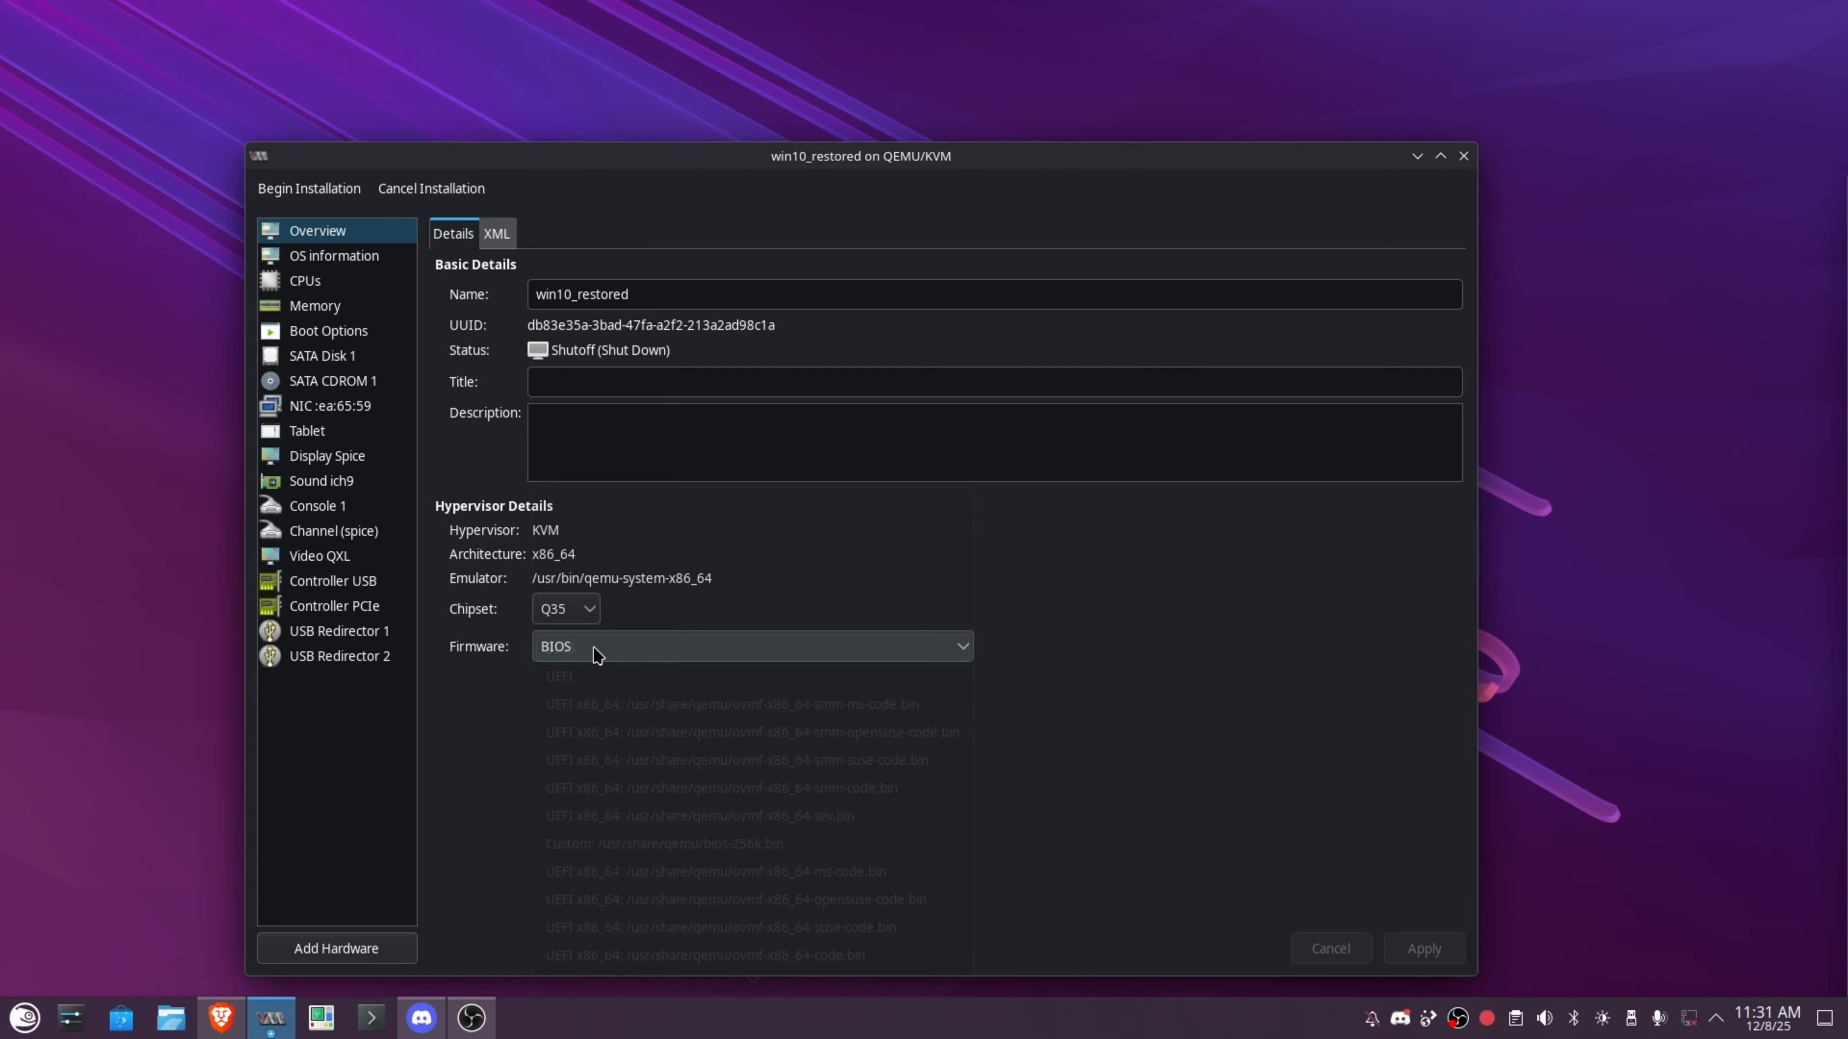
pyautogui.click(558, 680)
pyautogui.click(323, 355)
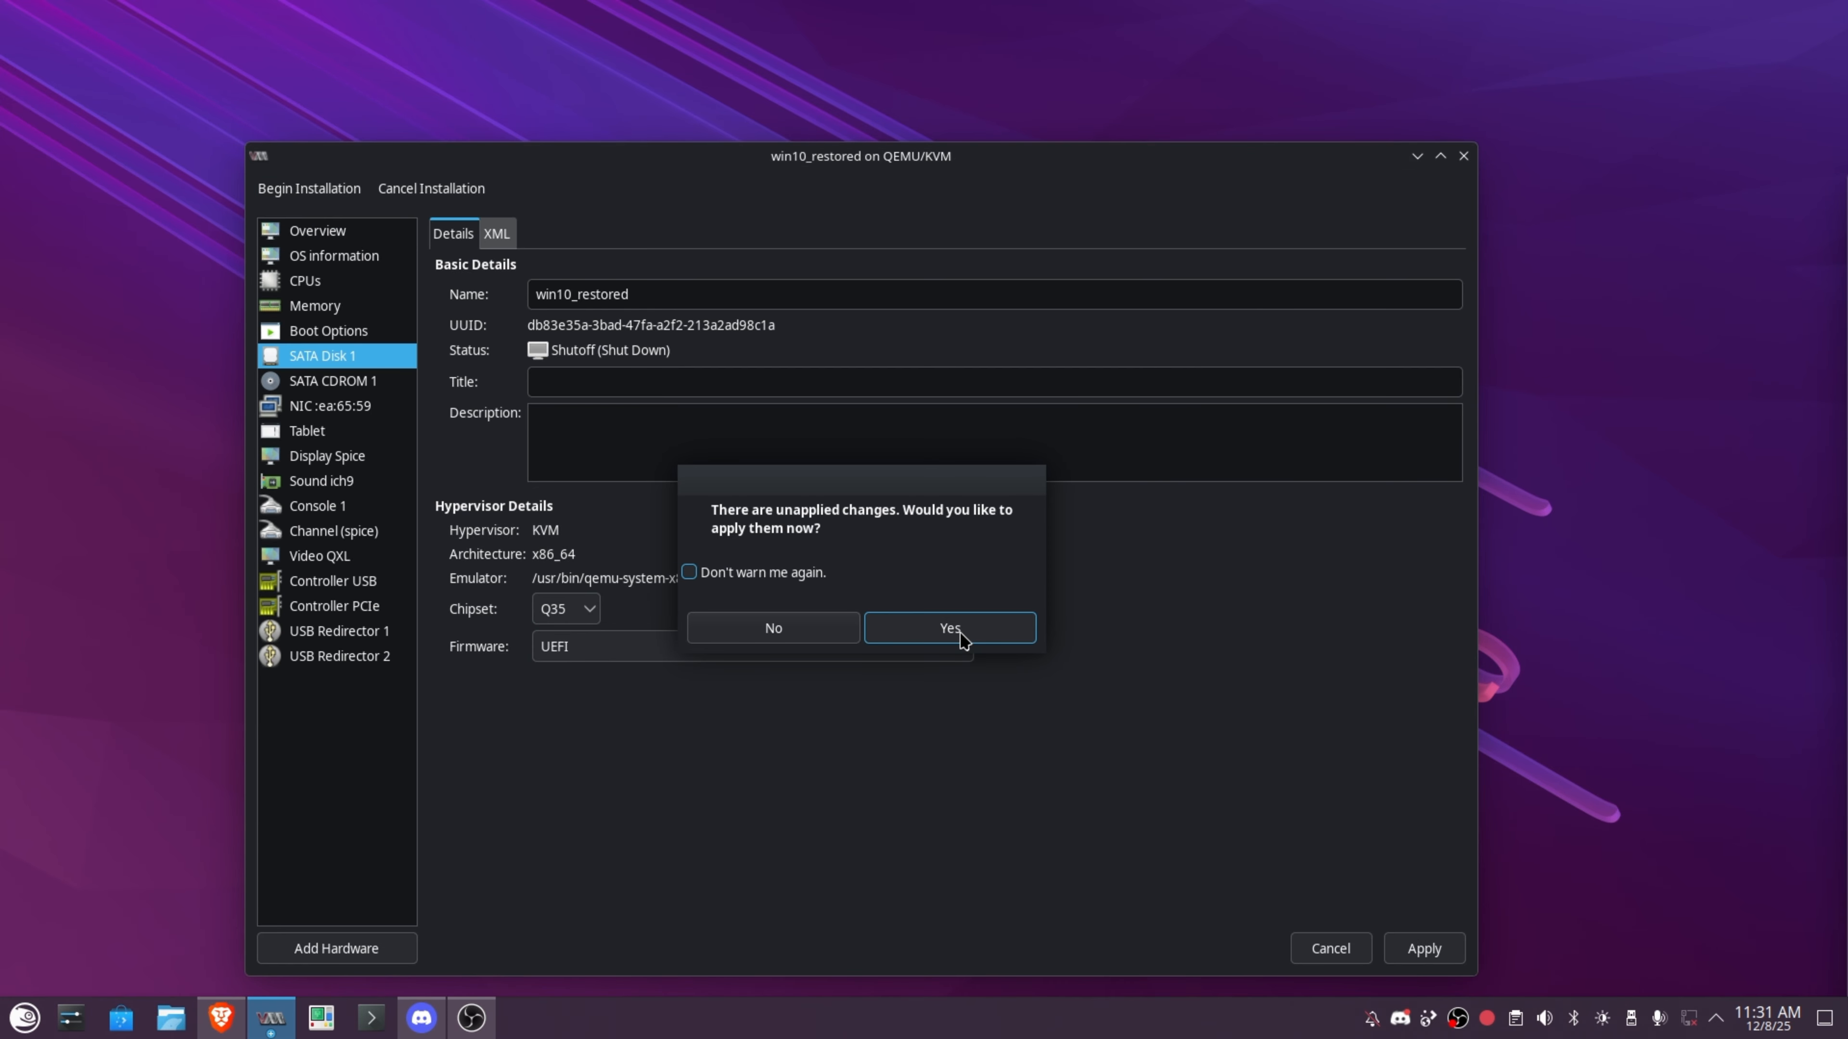
pyautogui.click(950, 628)
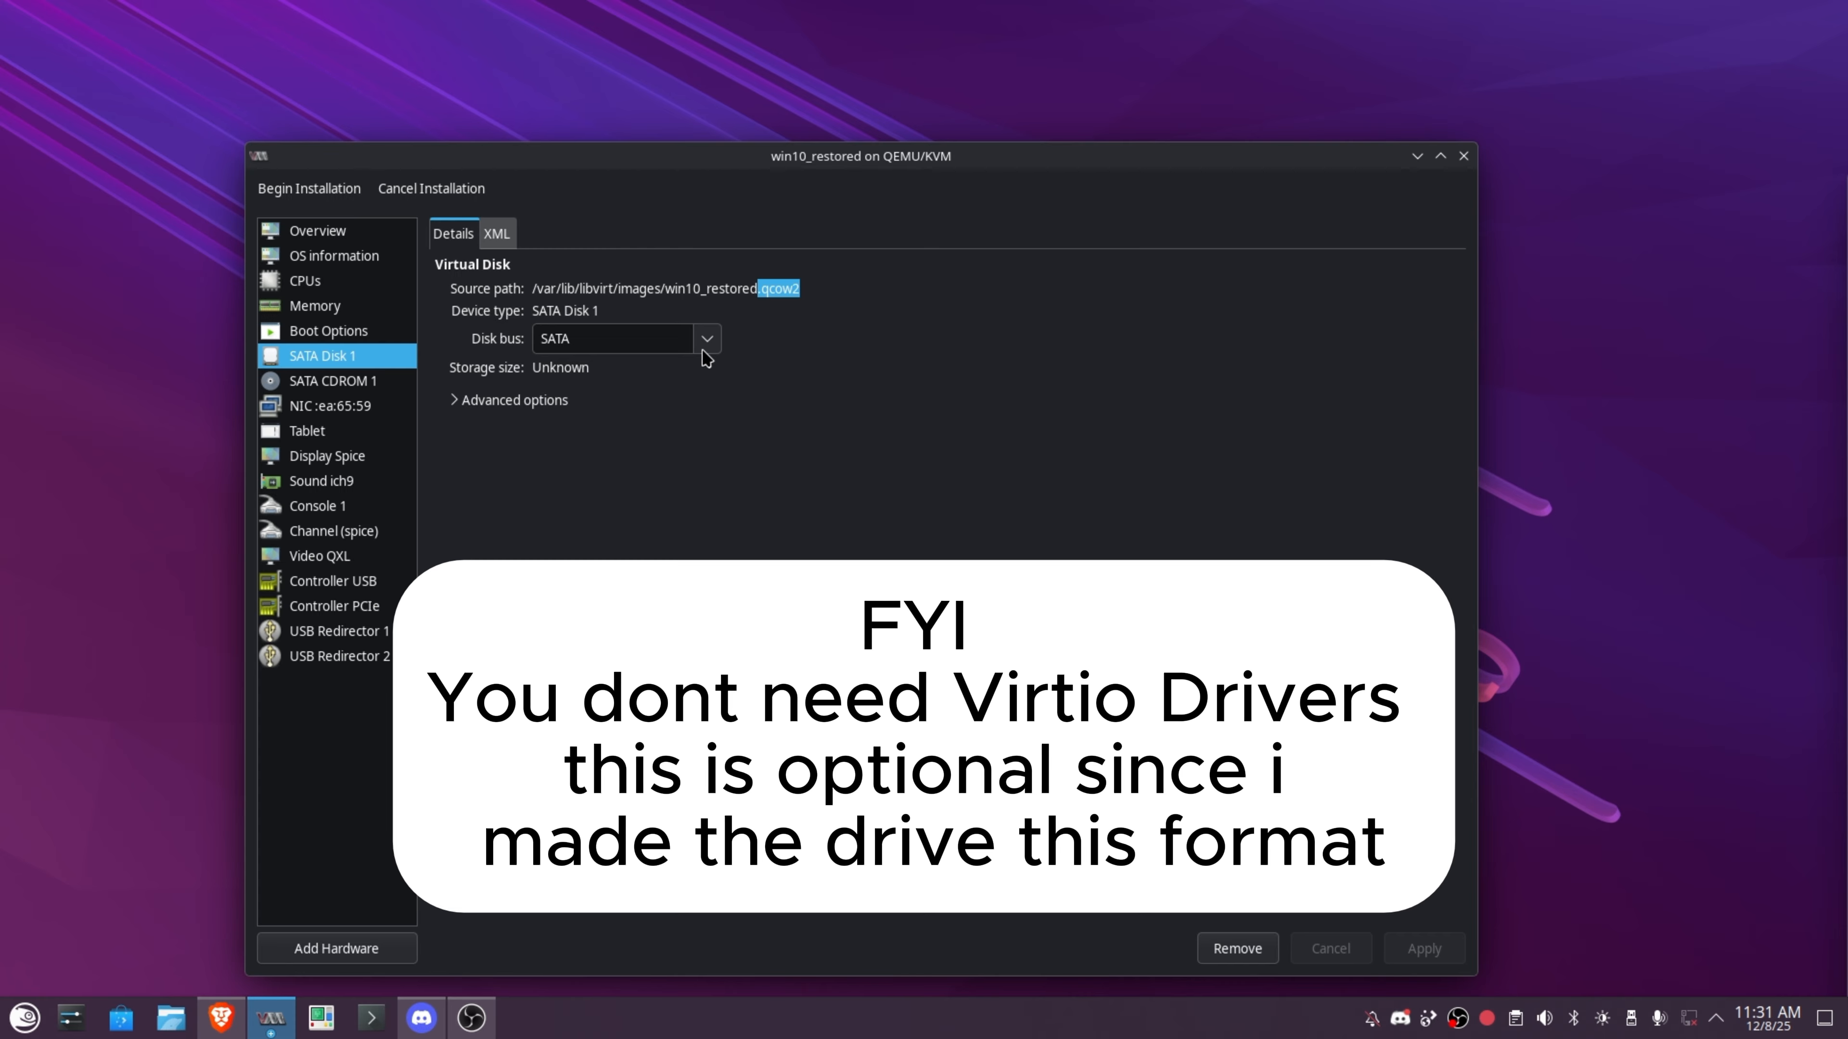
pyautogui.click(702, 351)
pyautogui.click(560, 455)
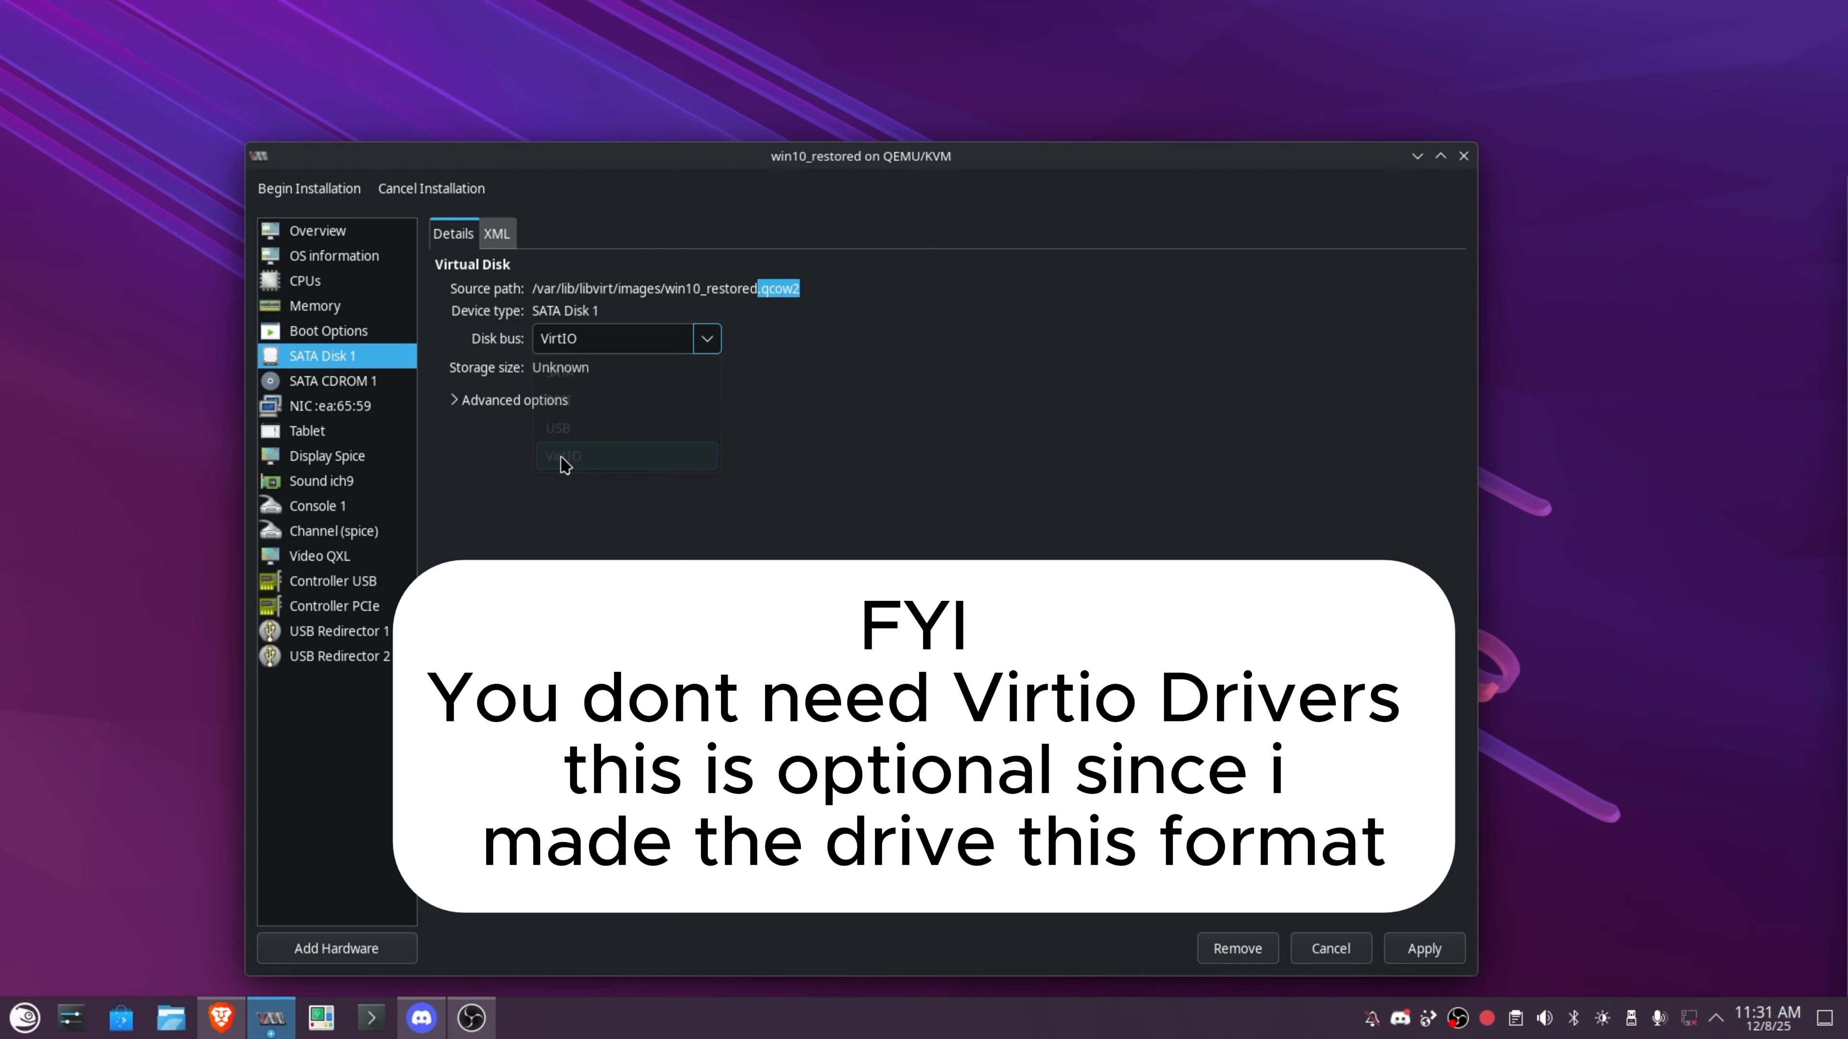
pyautogui.click(1423, 948)
pyautogui.click(293, 381)
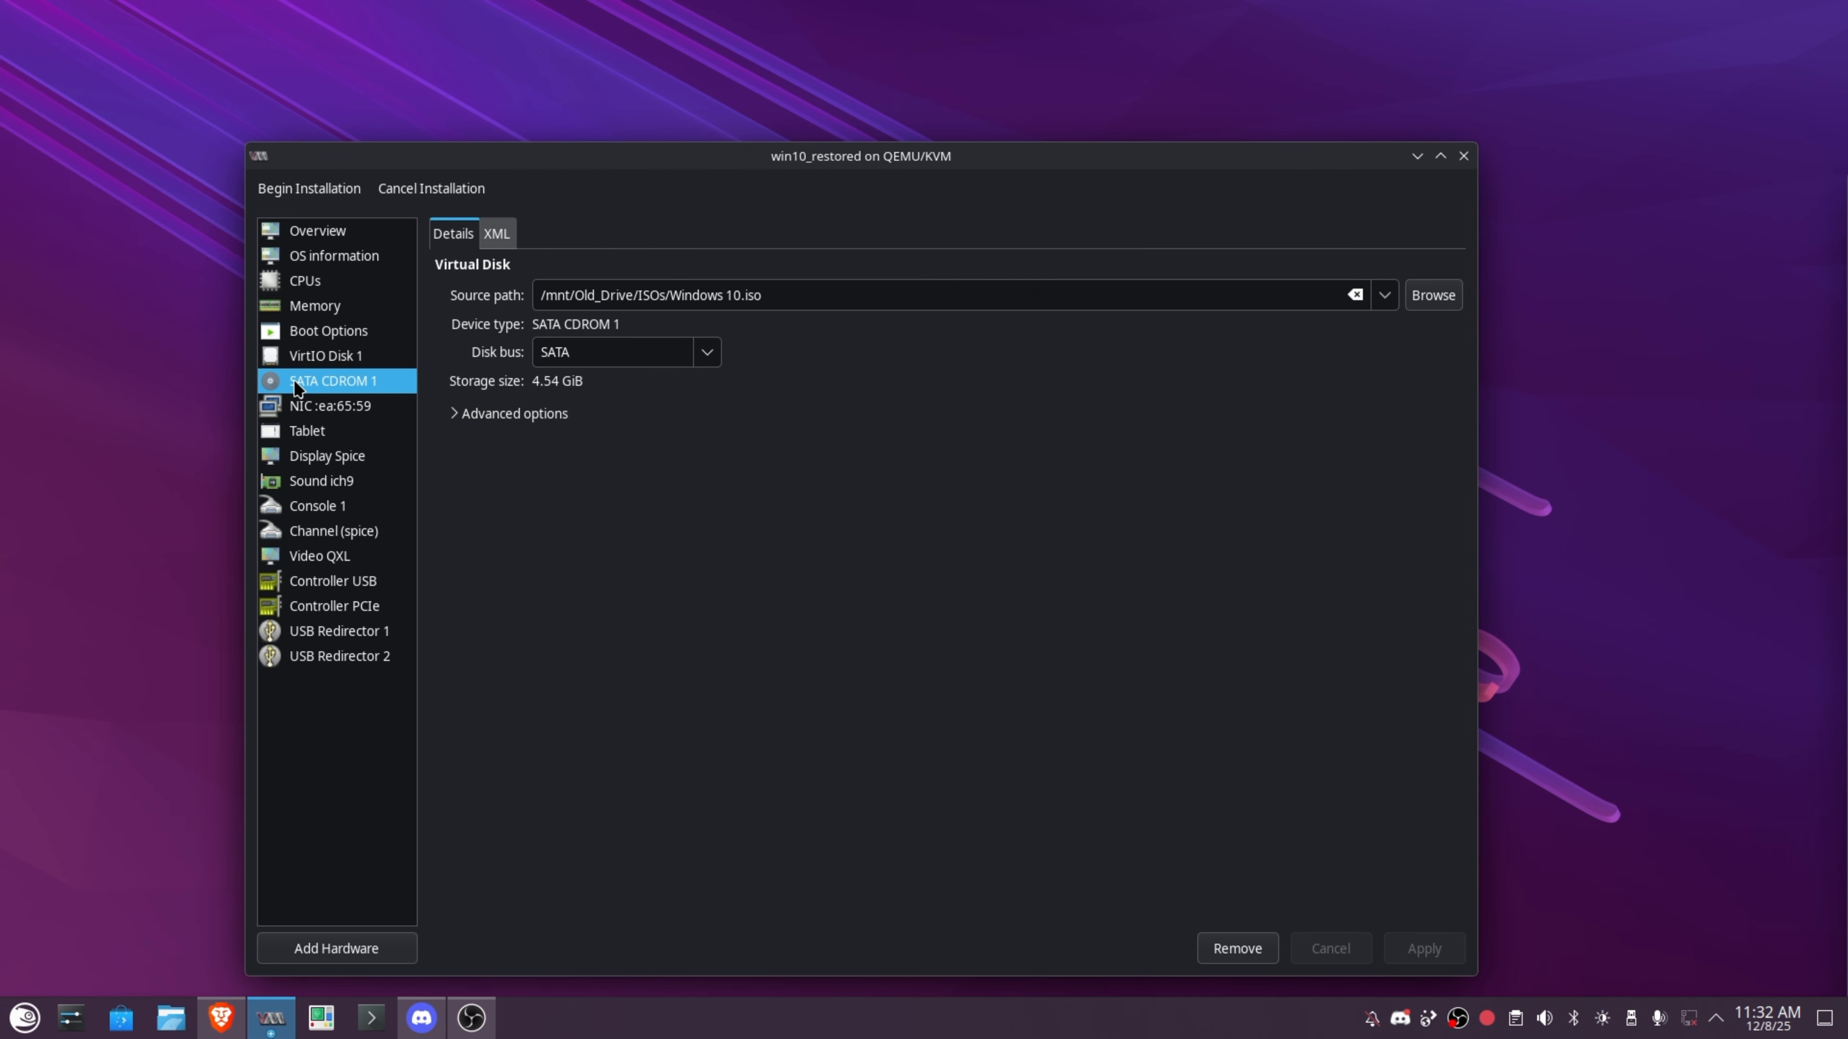
# Add a CDROM storage device holding Virtio-Windows-Drivers.iso from Proxmox_Stuff.
pyautogui.click(327, 949)
pyautogui.click(960, 543)
pyautogui.click(948, 566)
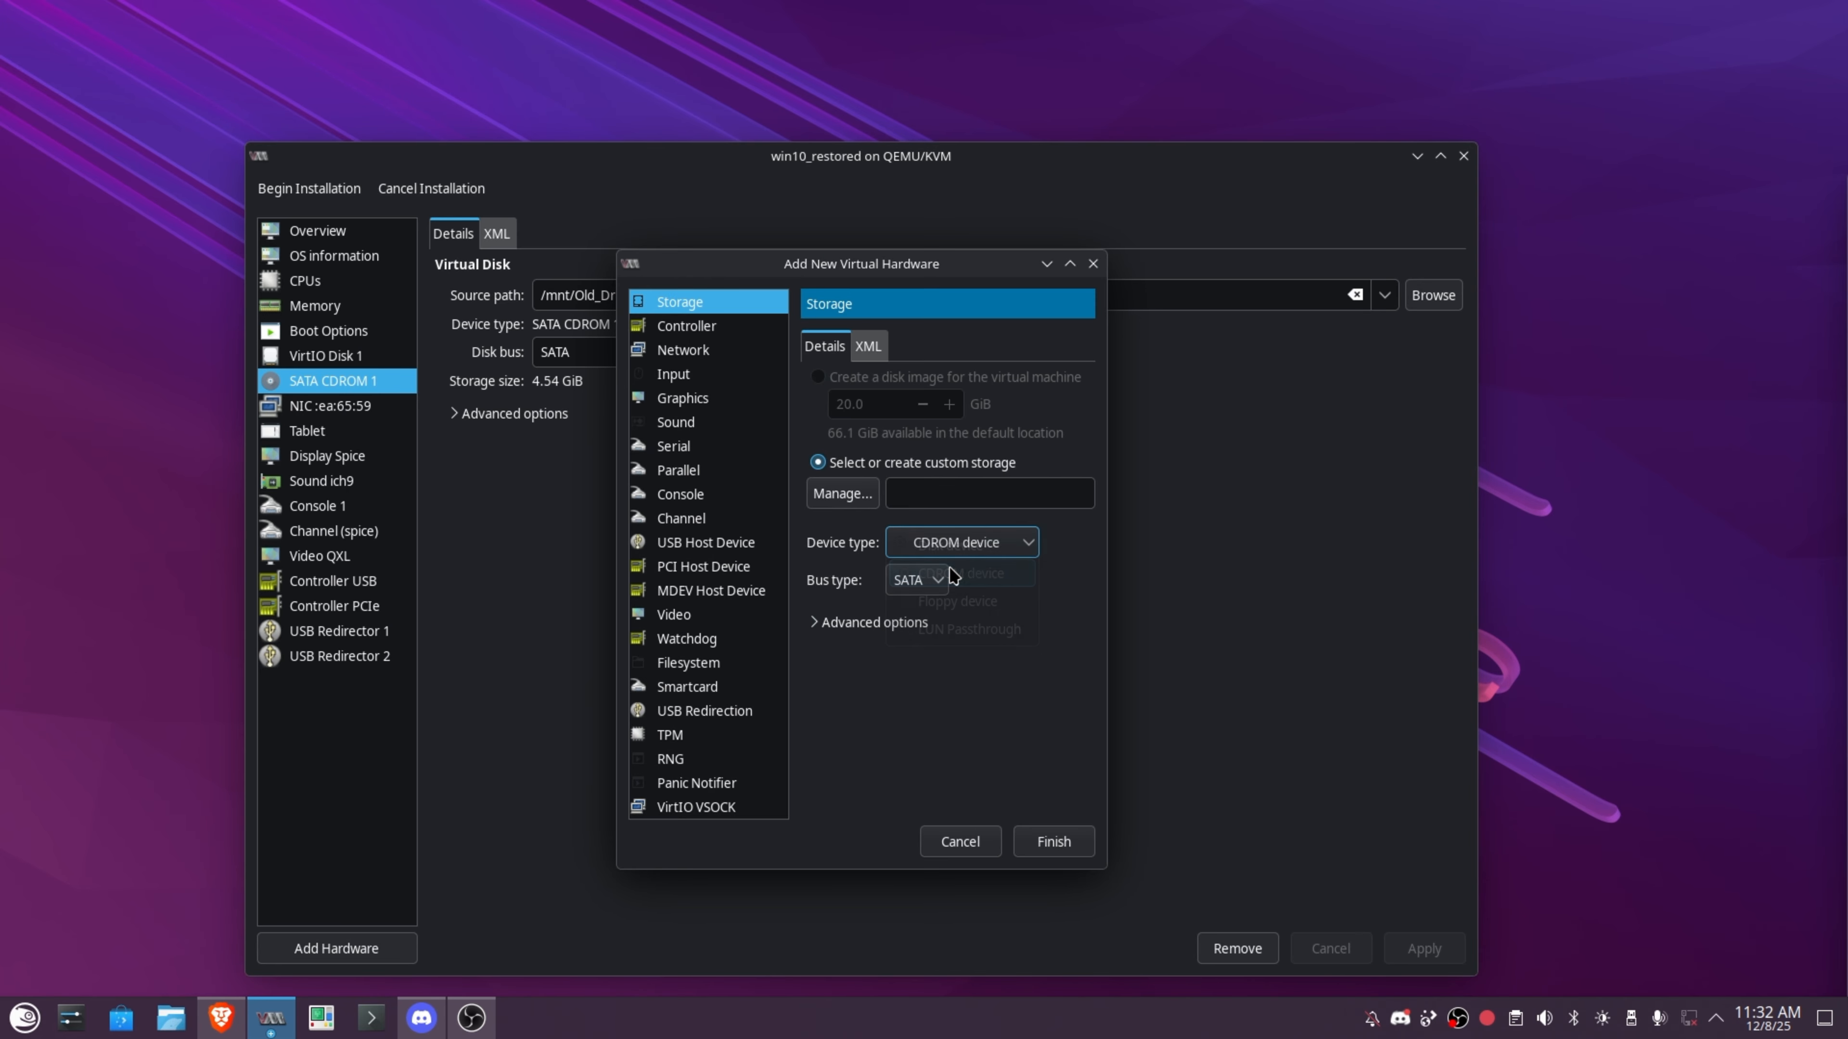
pyautogui.click(844, 495)
pyautogui.click(1157, 785)
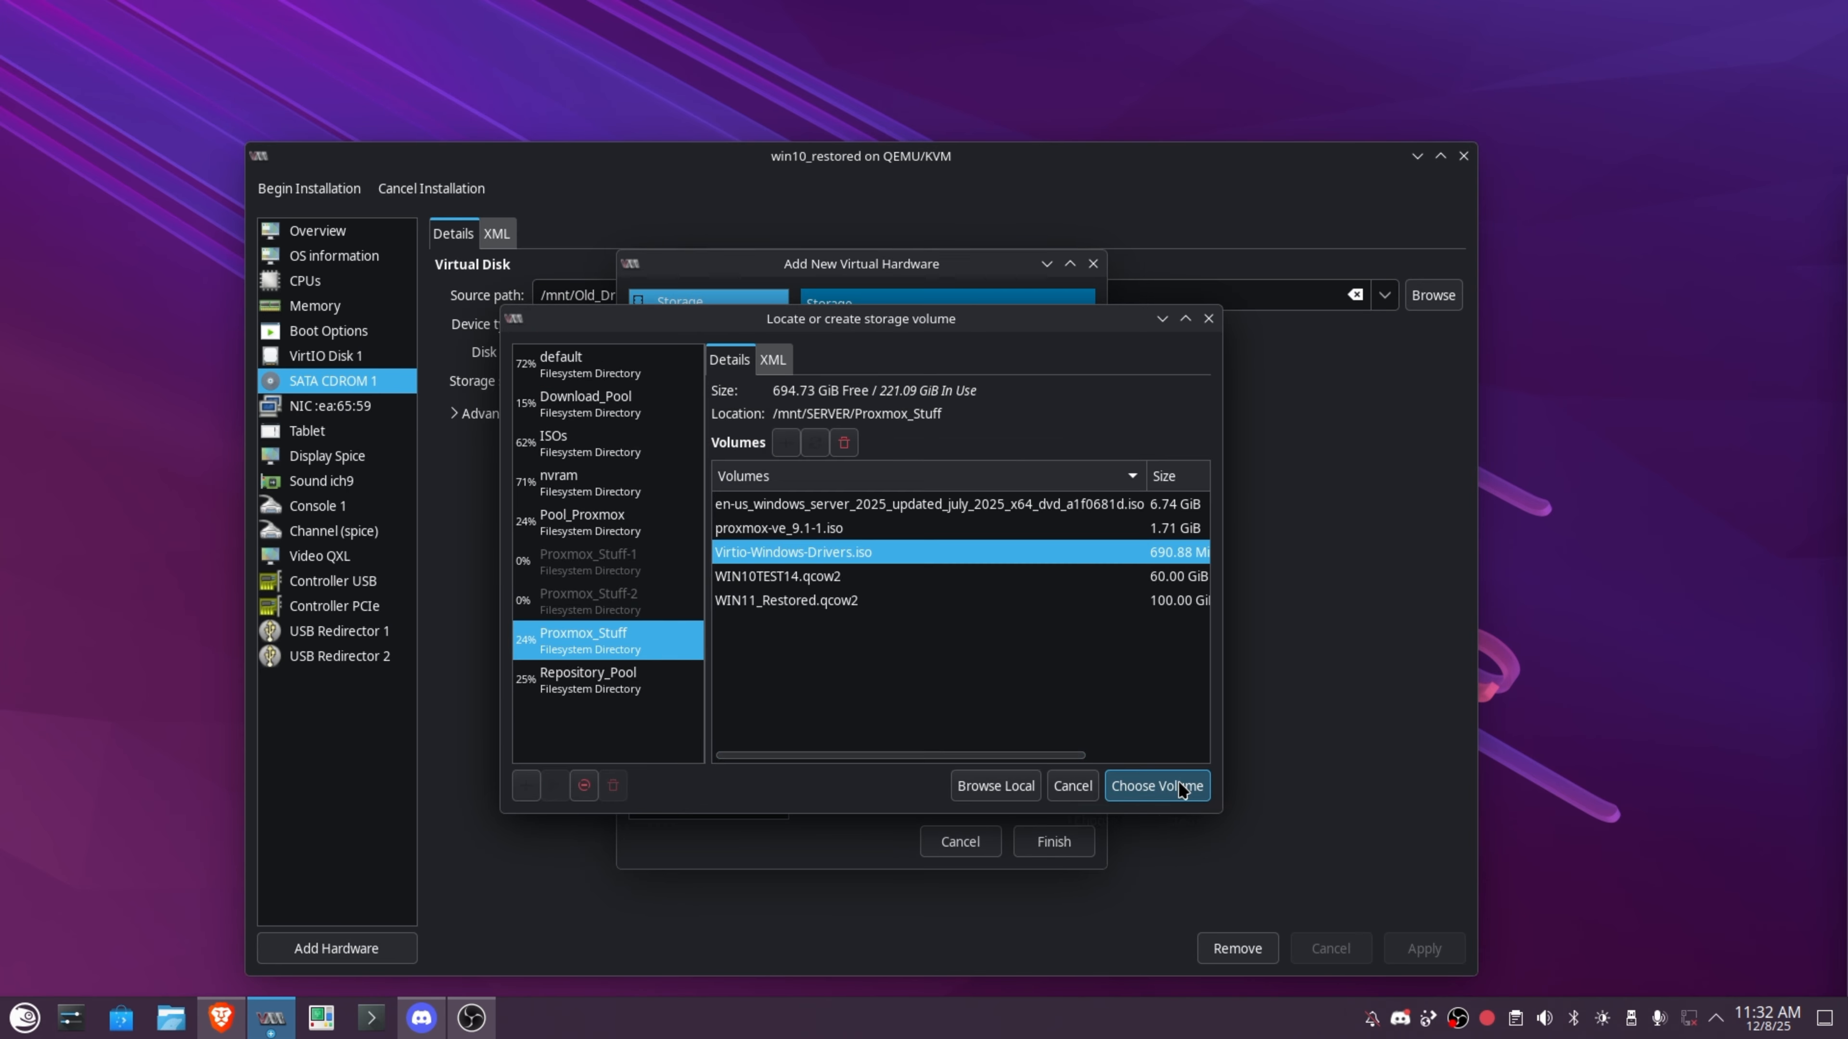
pyautogui.click(1053, 841)
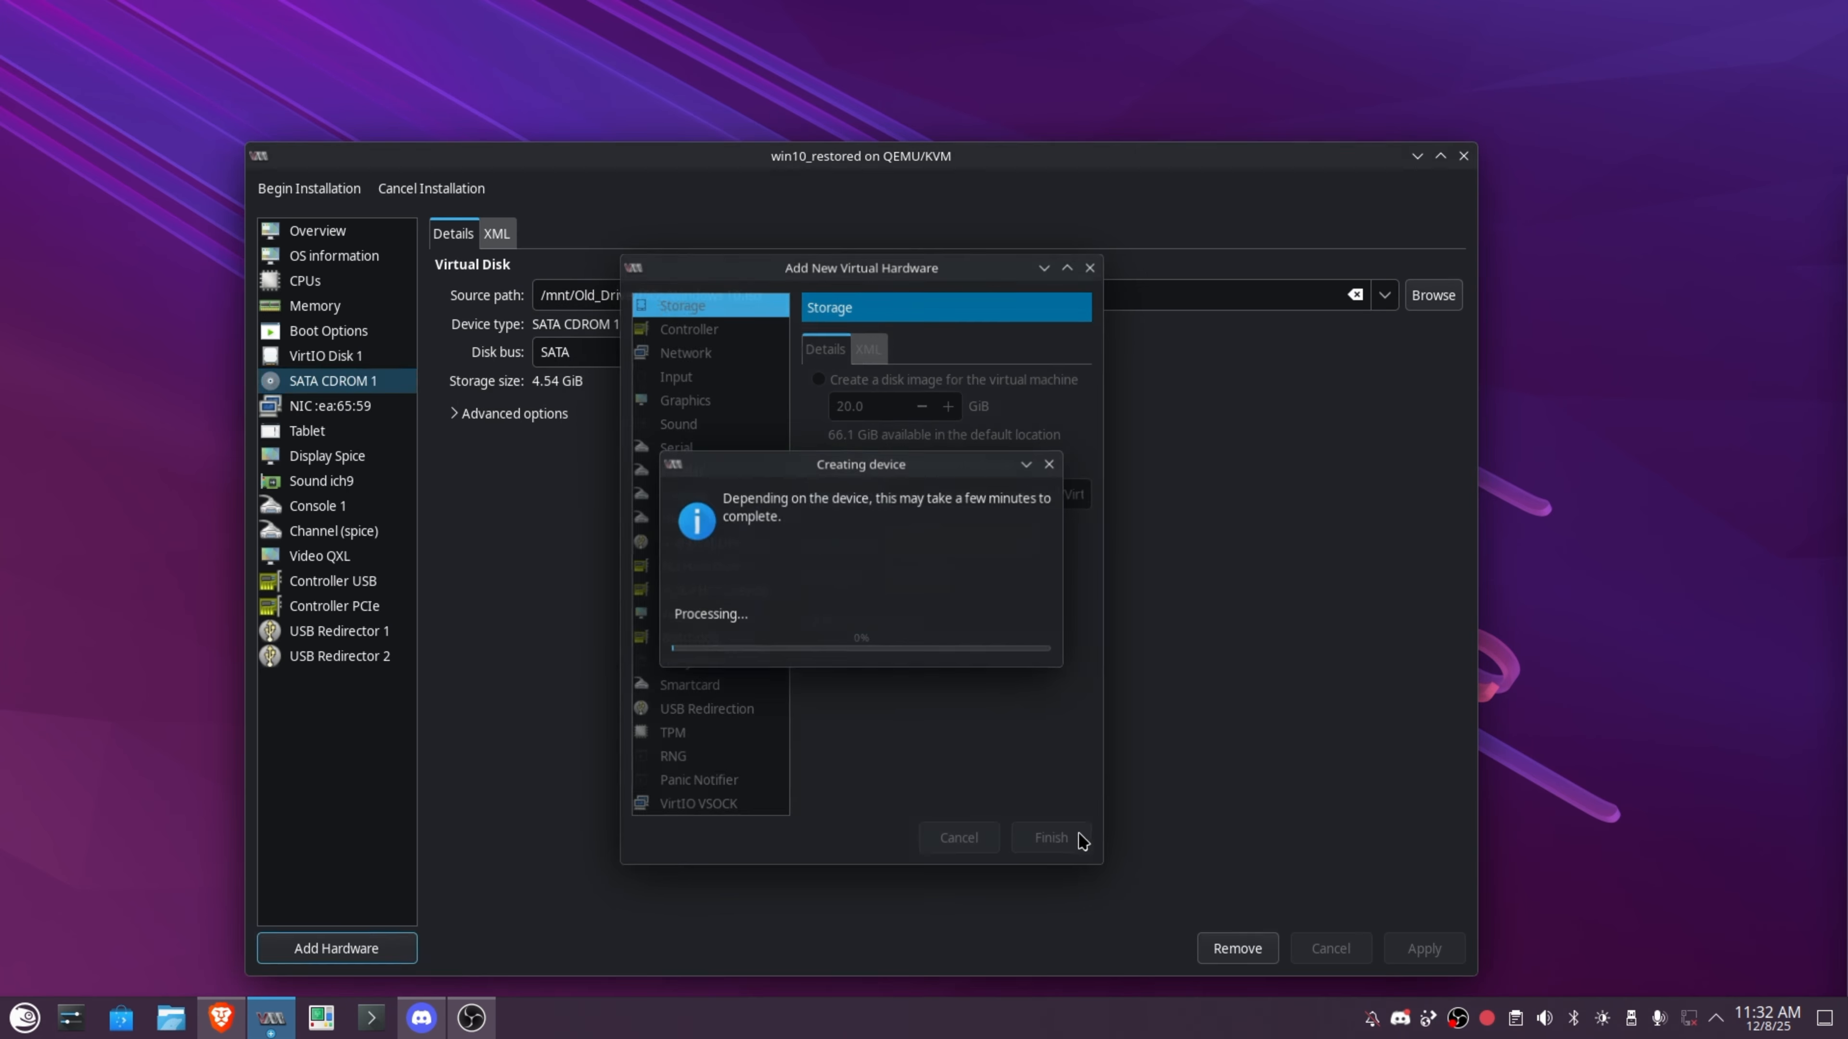
# Enable both SATA CD-ROMs as boot devices so CD-ROM 1 boots before the VirtIO disk.
pyautogui.click(308, 336)
pyautogui.click(457, 407)
pyautogui.click(458, 431)
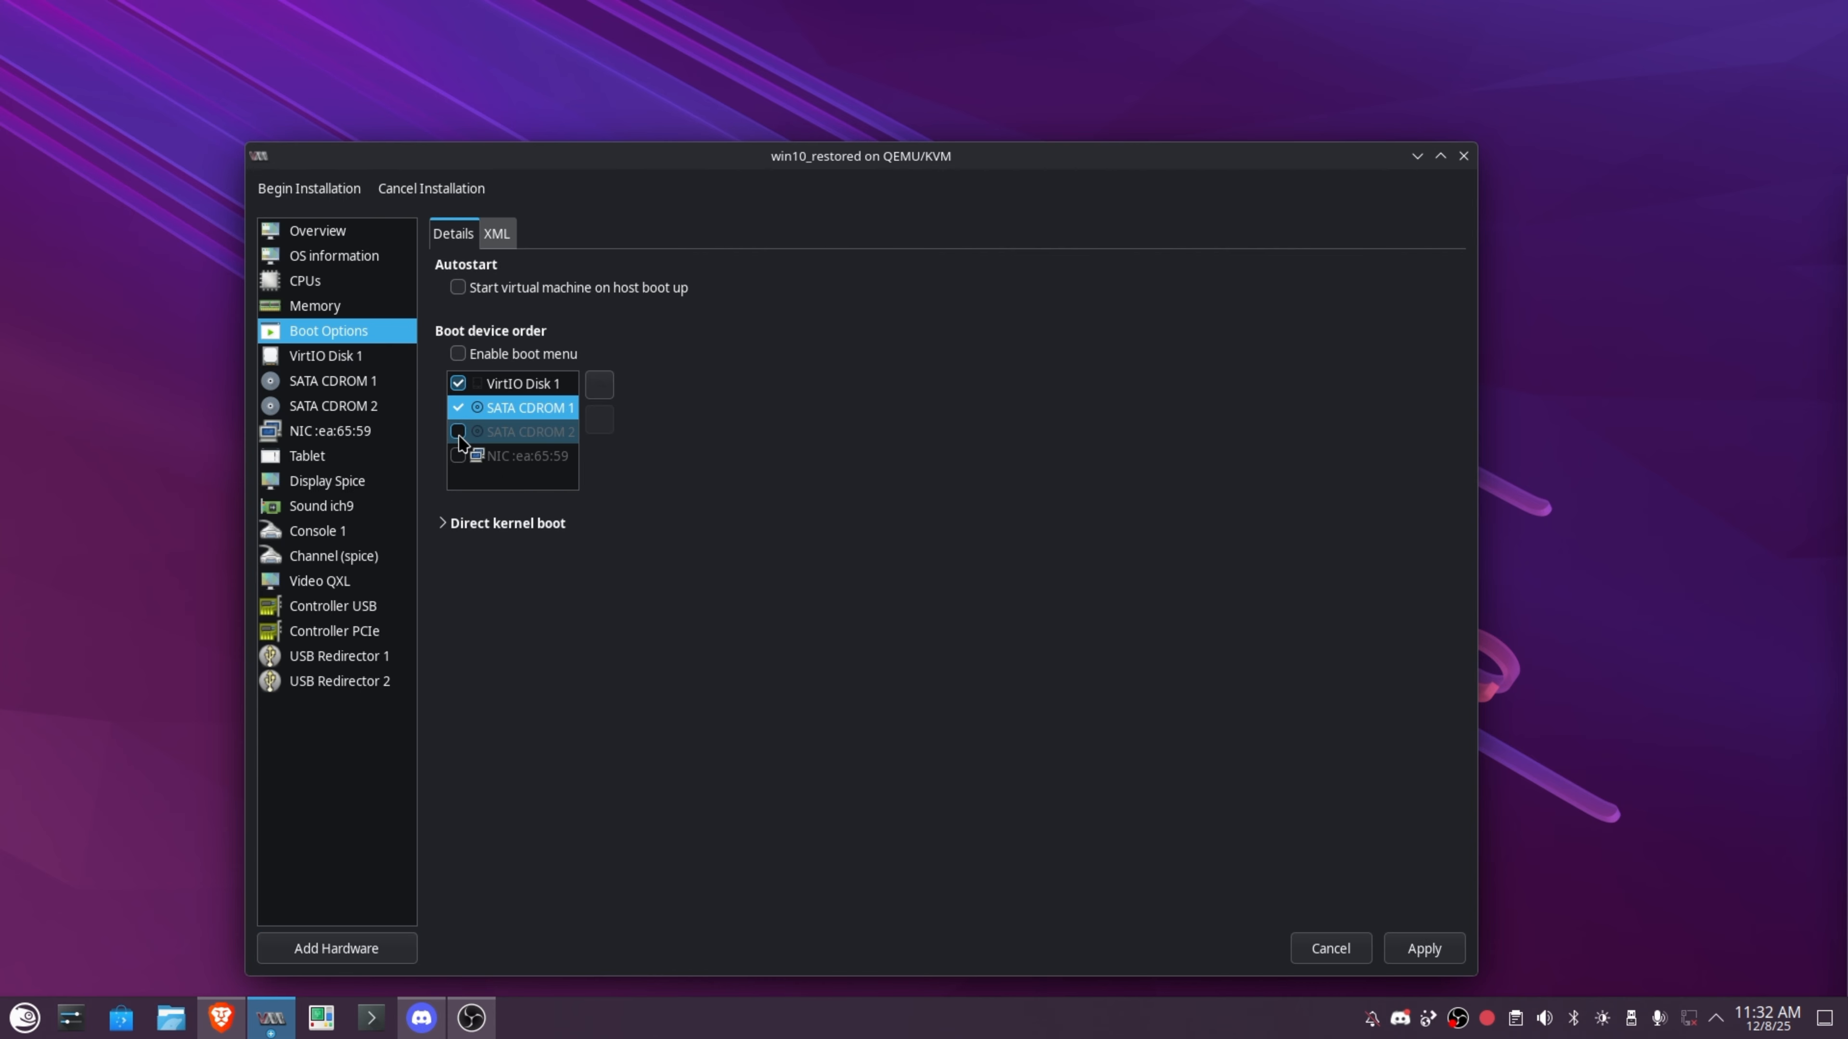
pyautogui.click(371, 406)
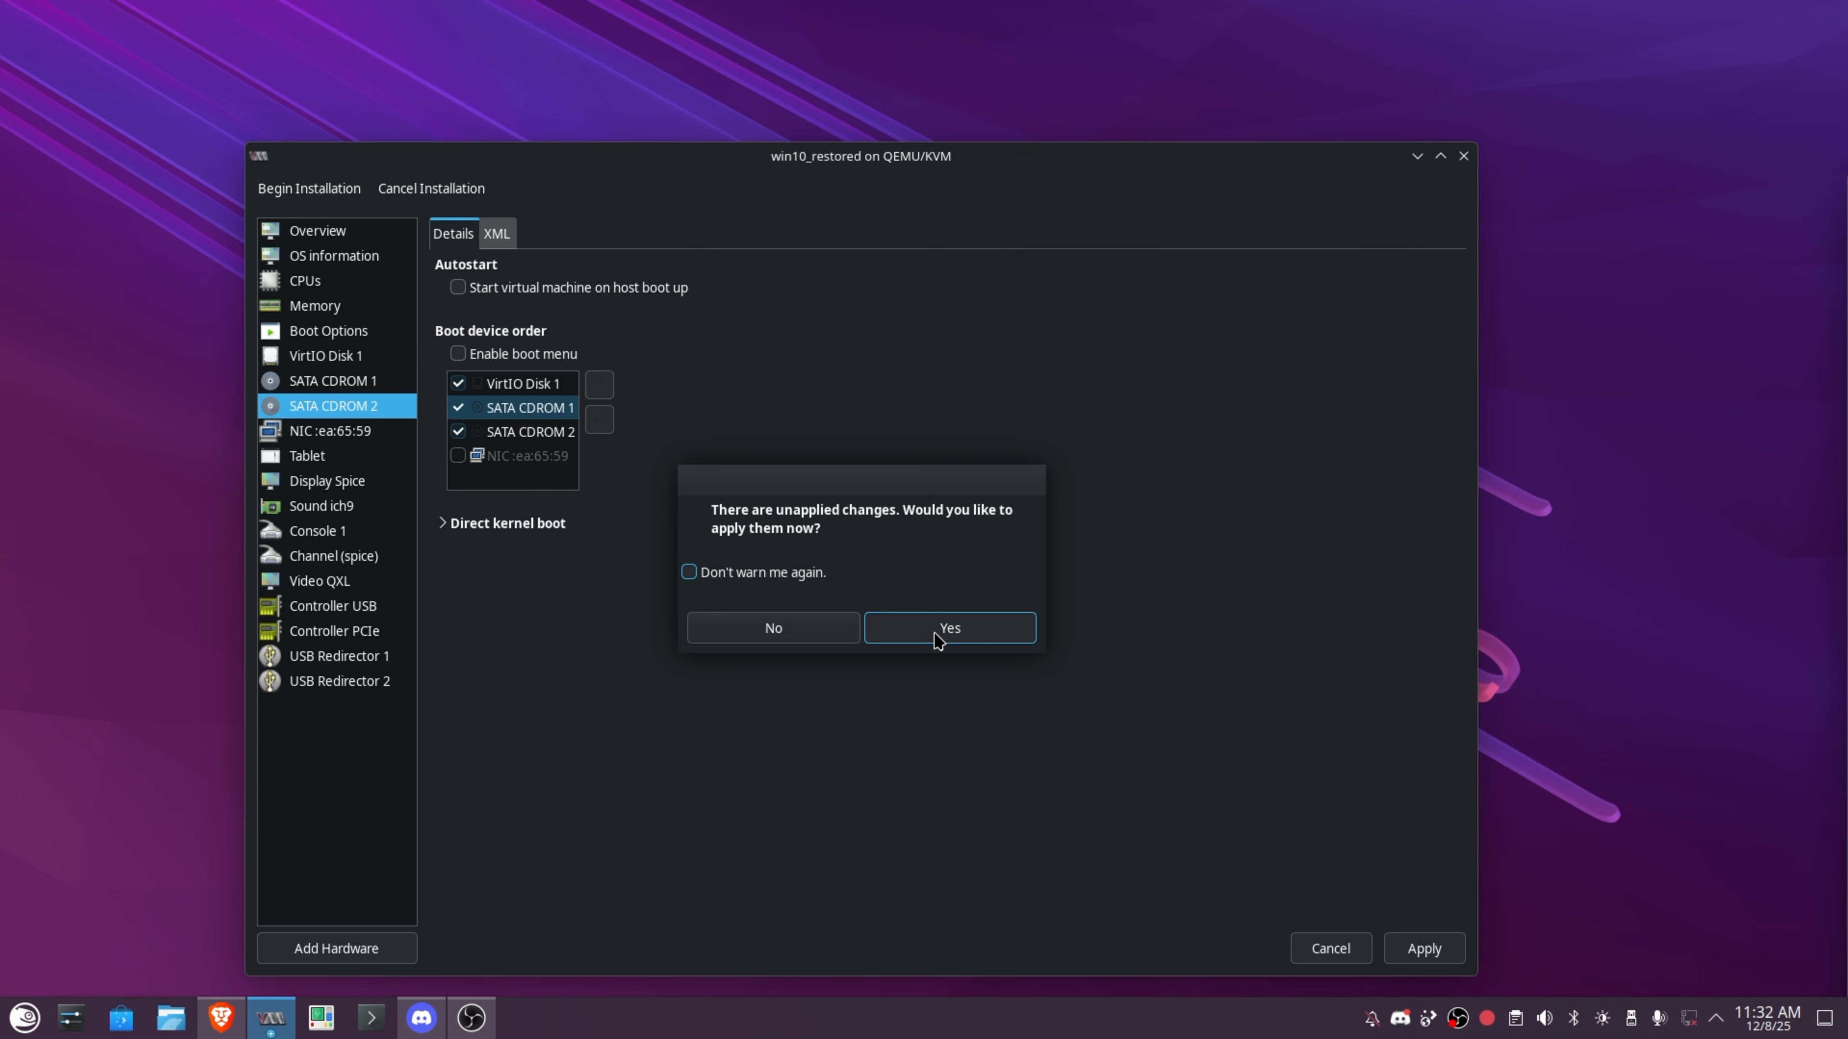
pyautogui.click(938, 630)
pyautogui.click(316, 389)
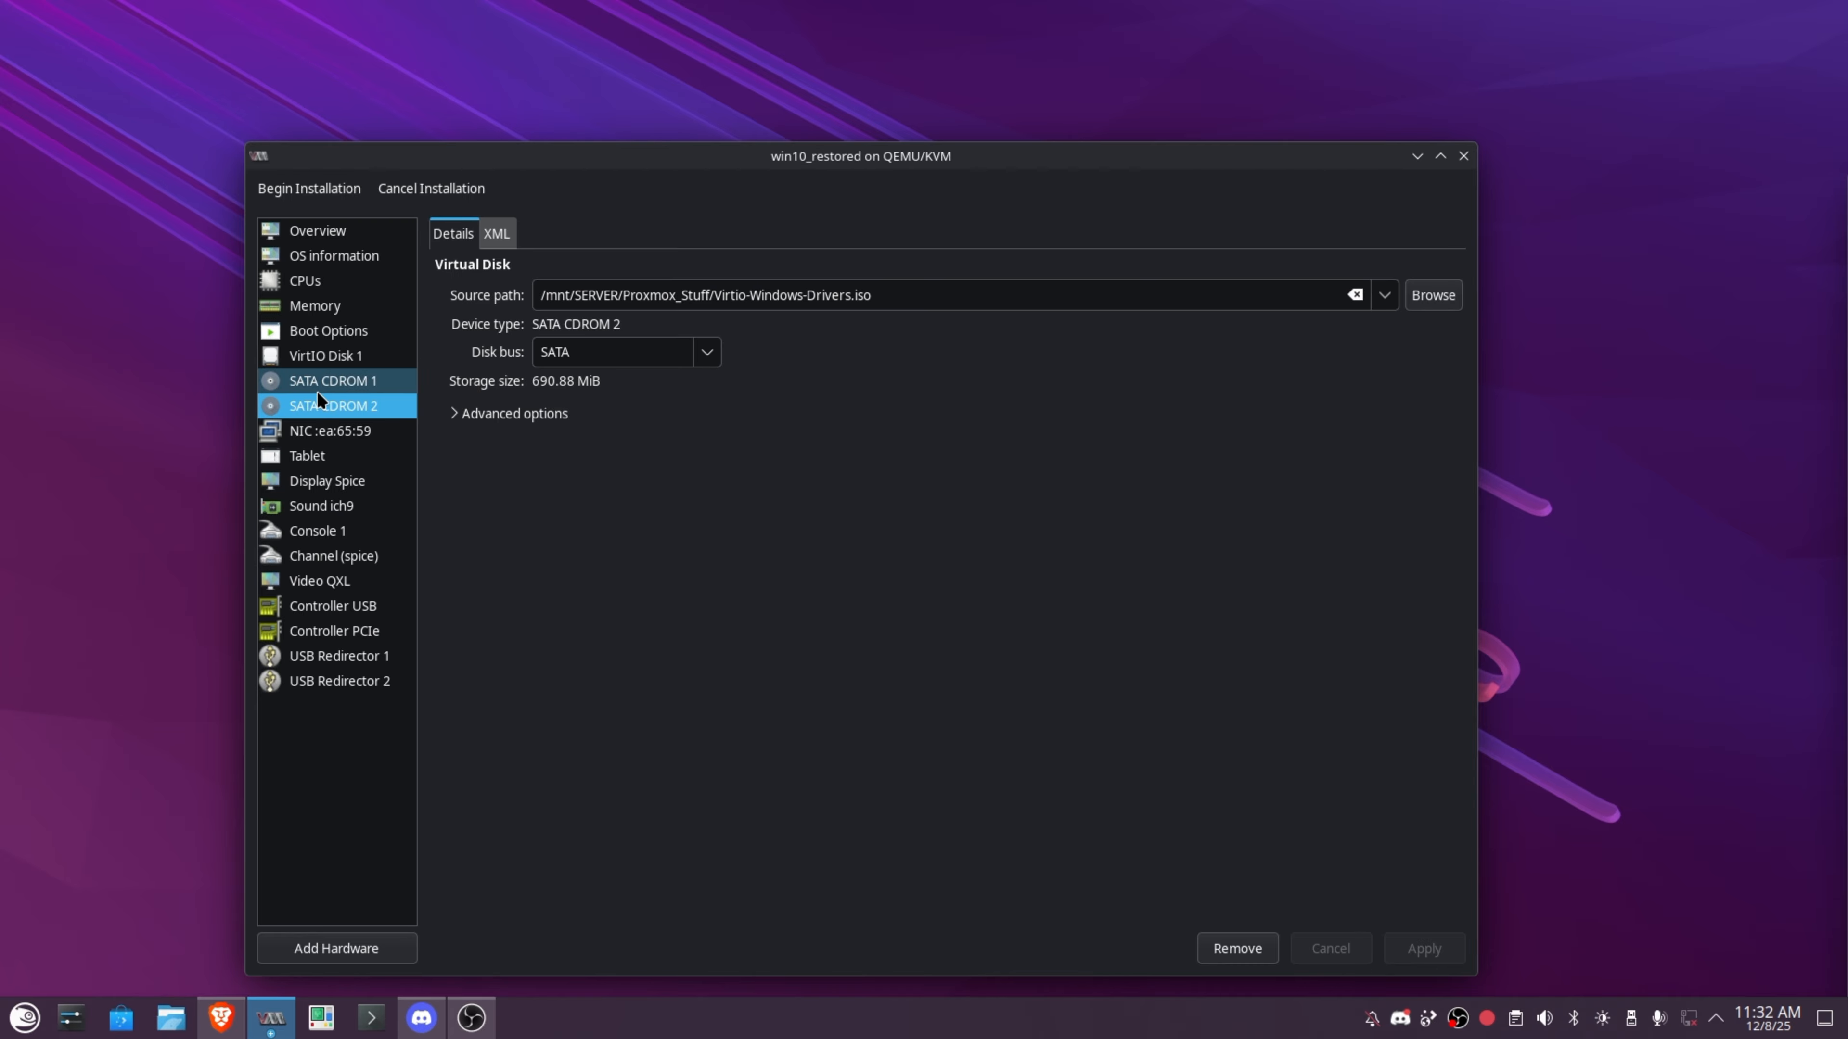
pyautogui.click(327, 354)
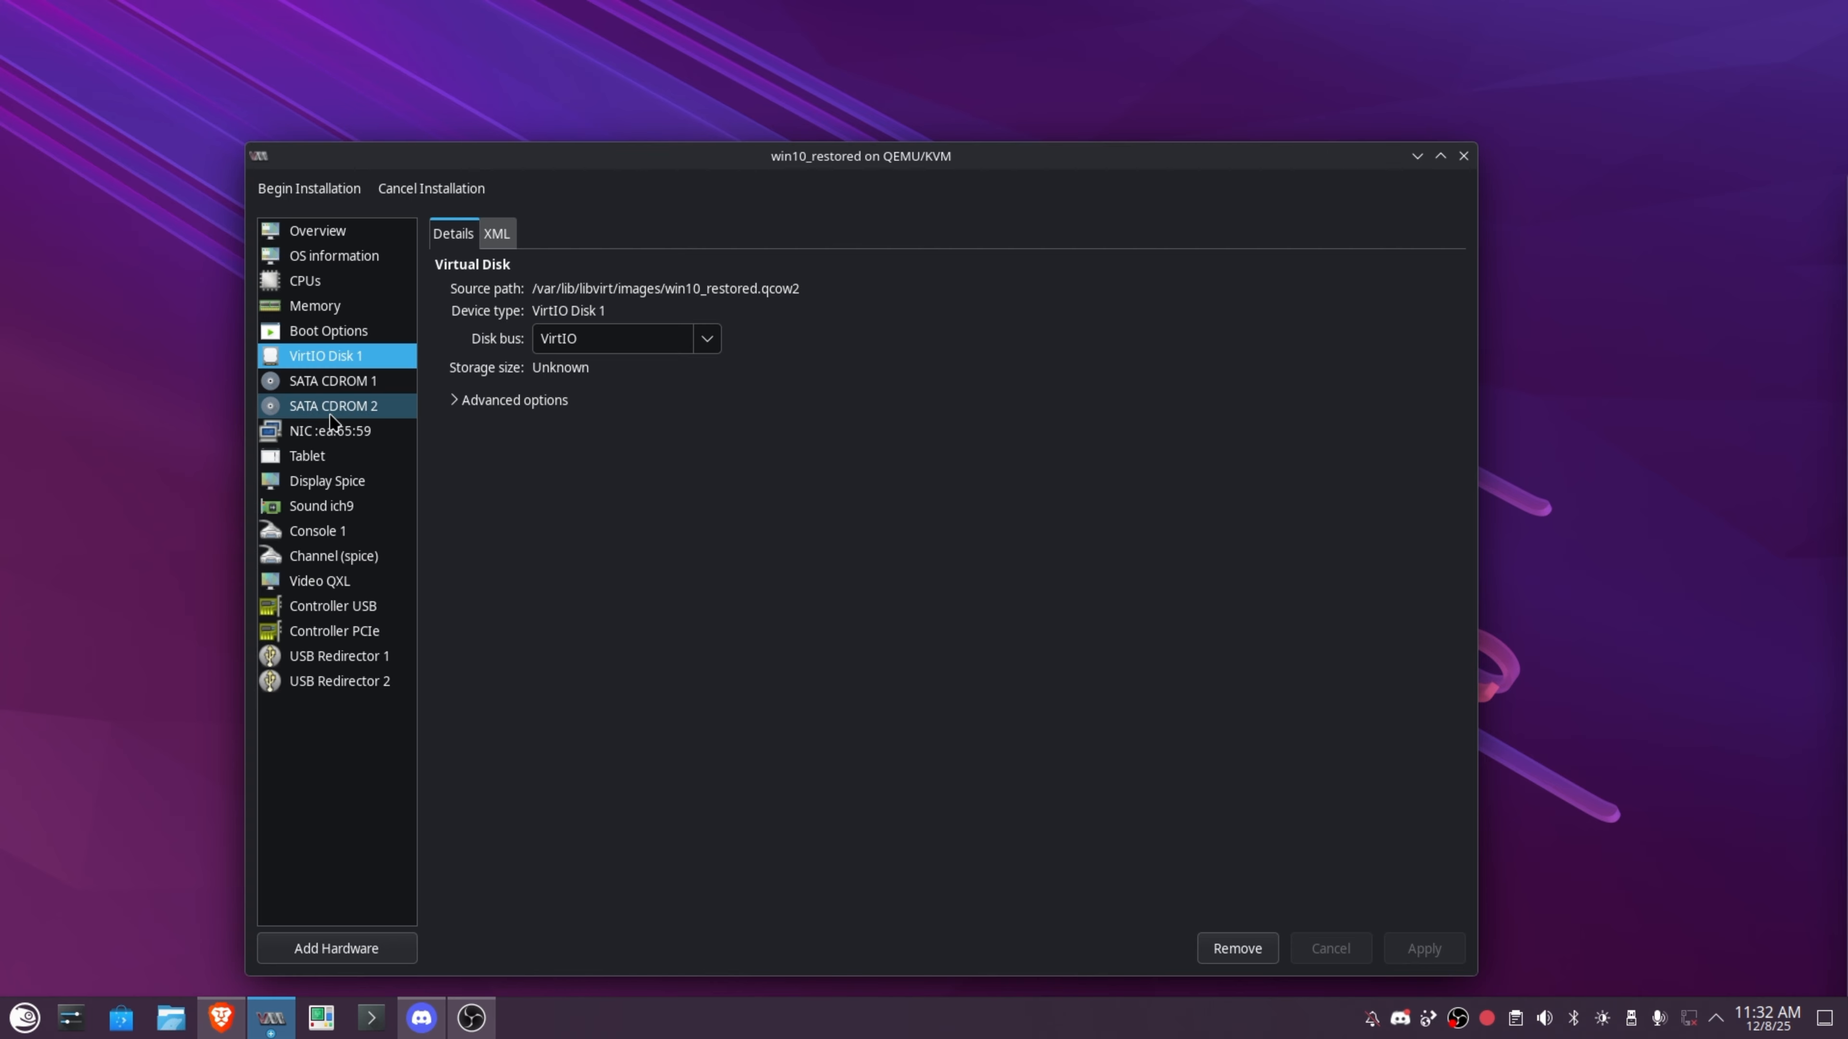
pyautogui.click(328, 331)
pyautogui.click(1440, 949)
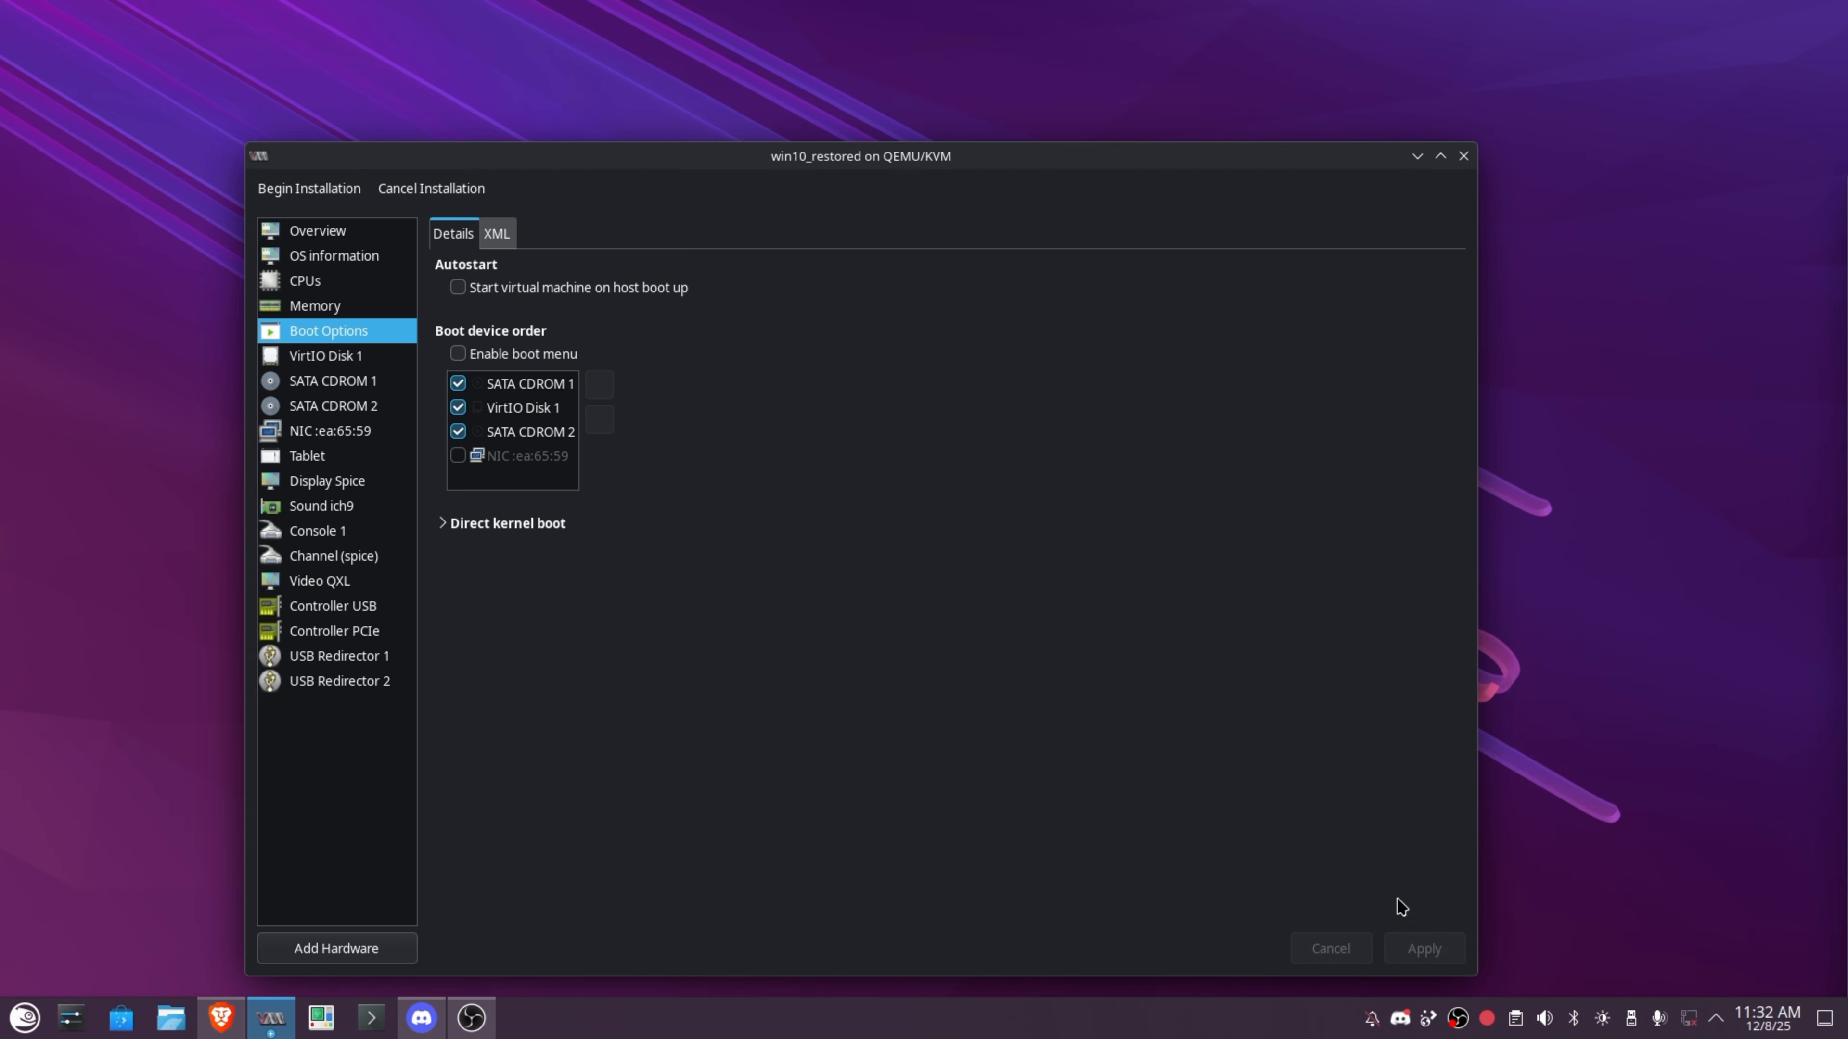
pyautogui.click(318, 233)
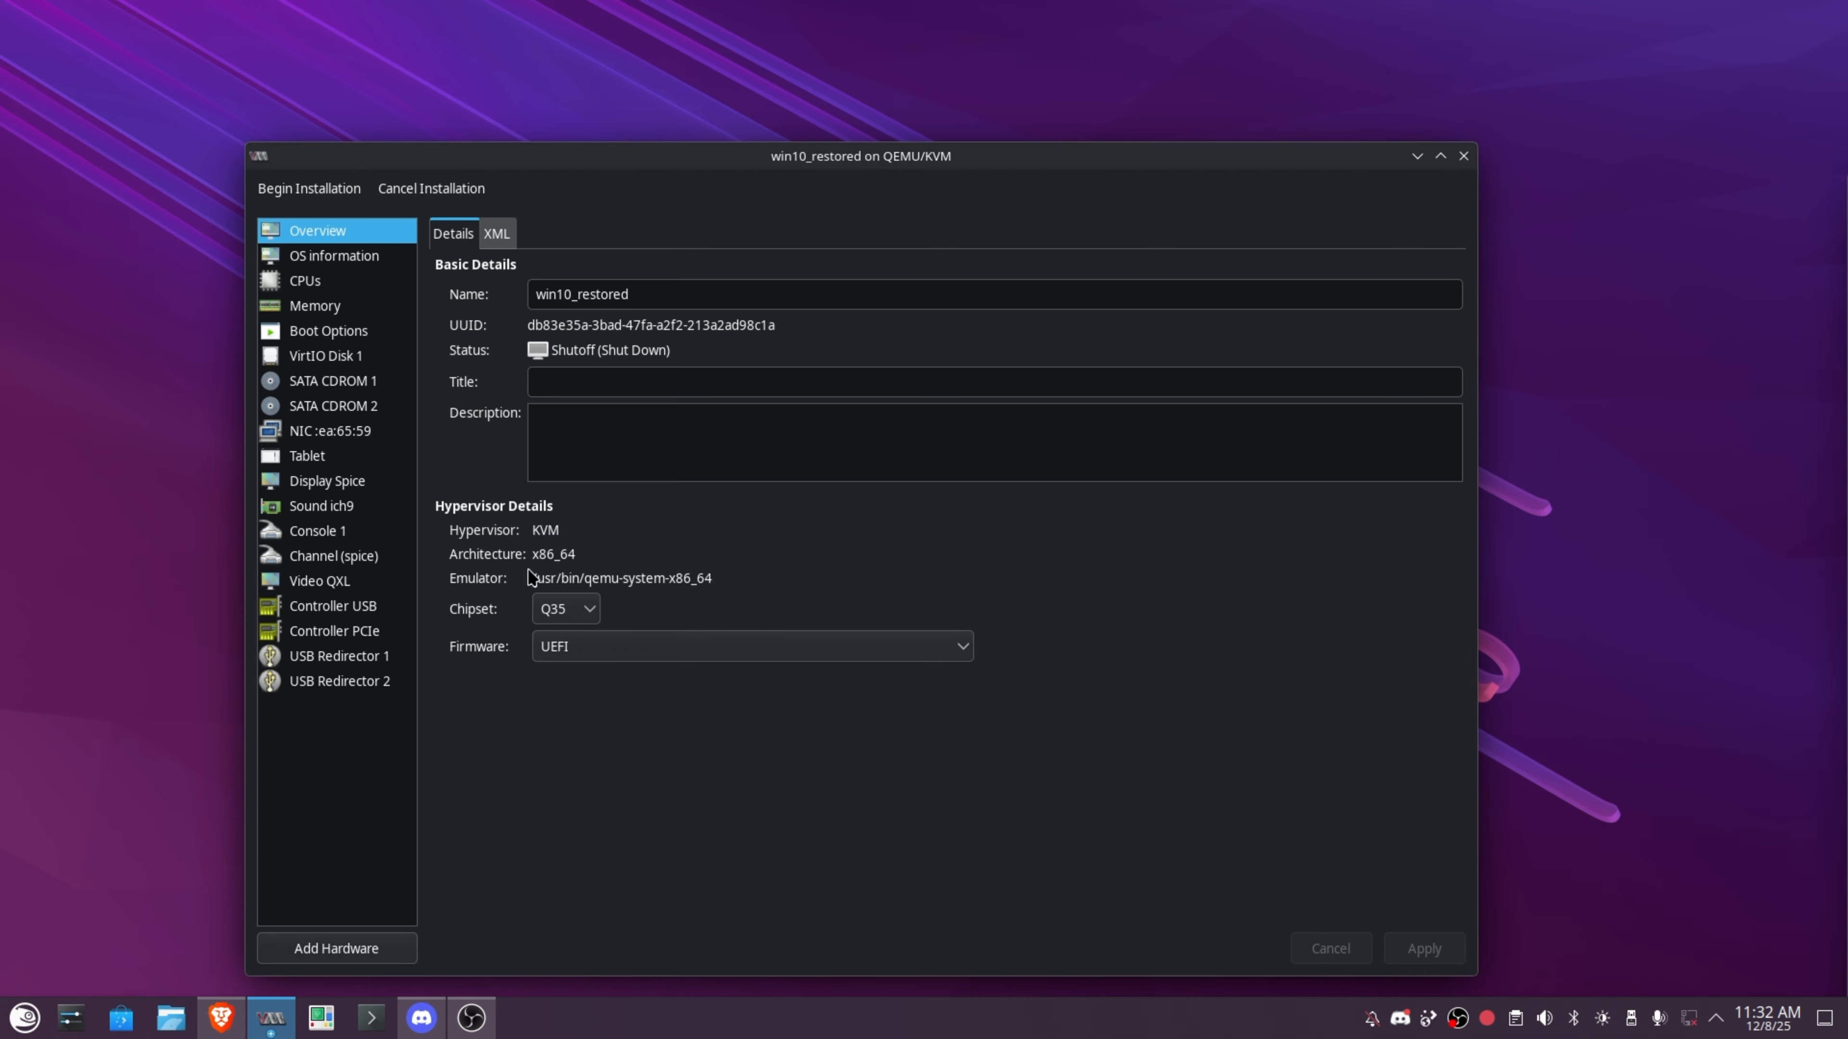
# Boot win10_restored from the Windows CD, tile it beside WIN10, and pass the language screen.
pyautogui.click(343, 192)
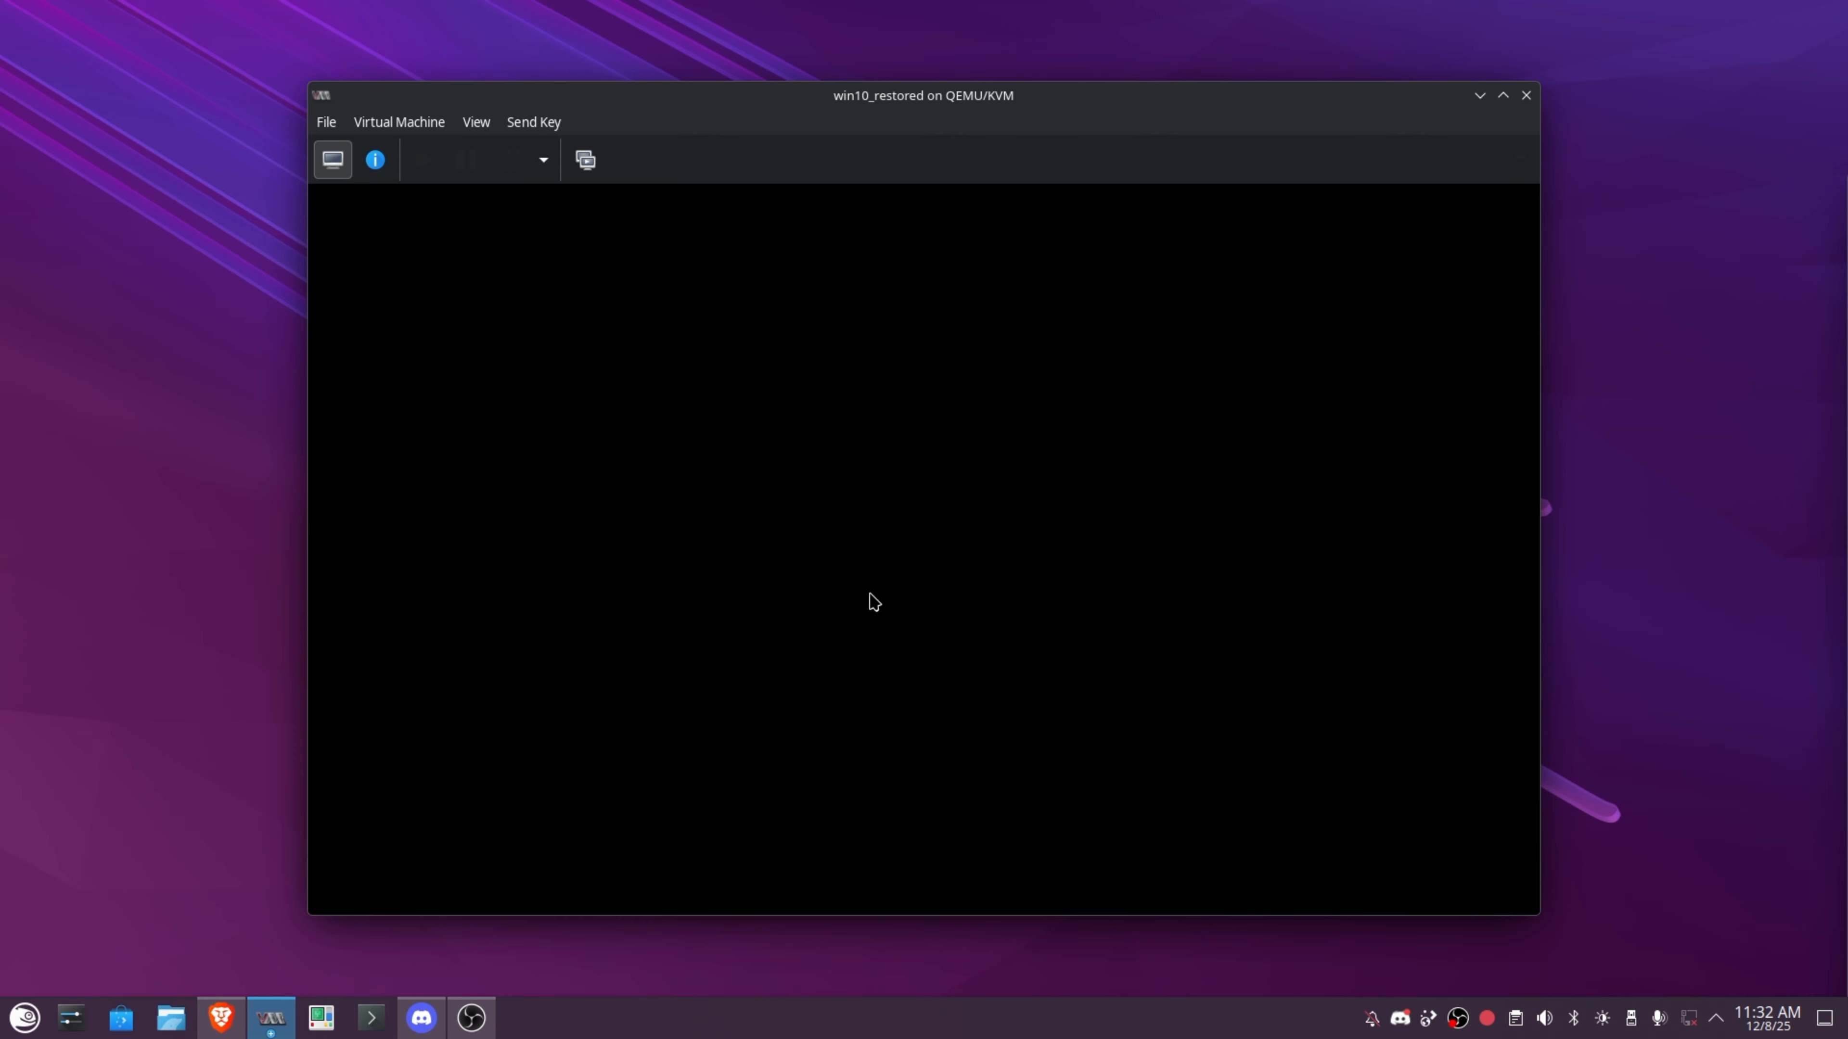
pyautogui.press('Return')
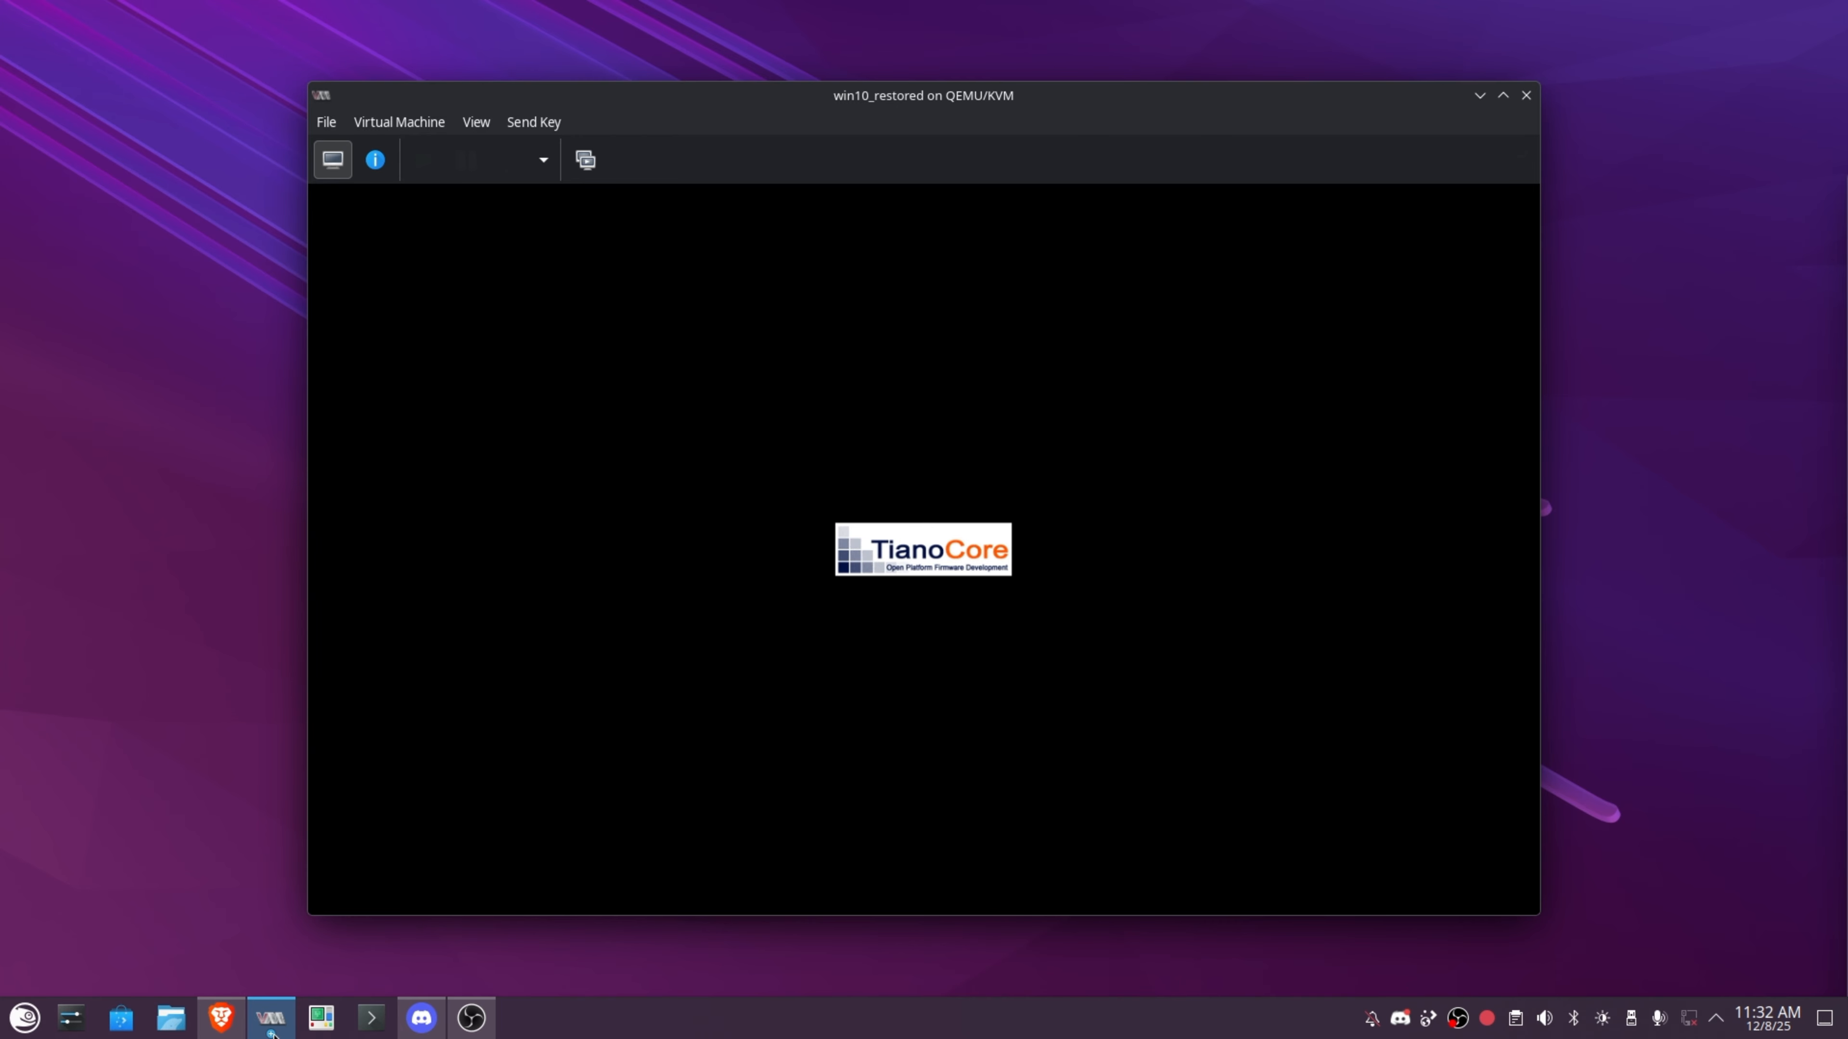
pyautogui.moveTo(271, 1028)
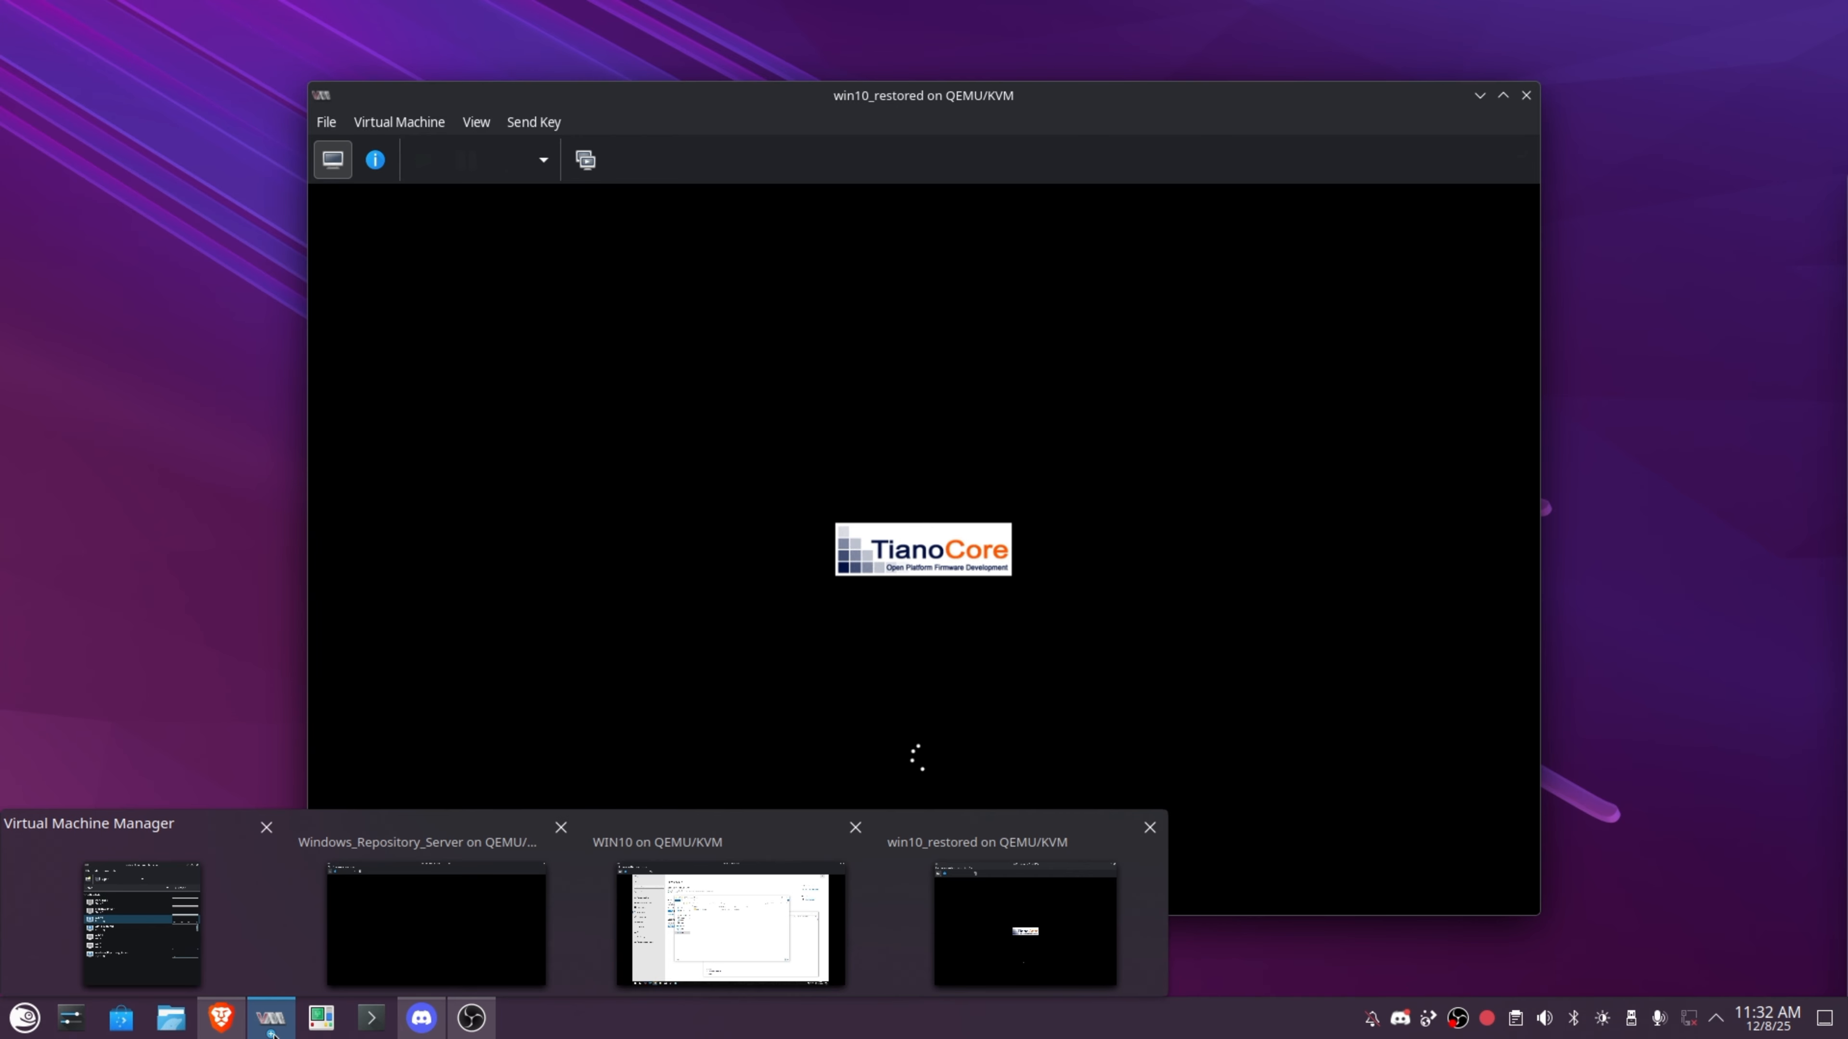
pyautogui.click(762, 918)
pyautogui.moveTo(1105, 13); pyautogui.dragTo(2, 85)
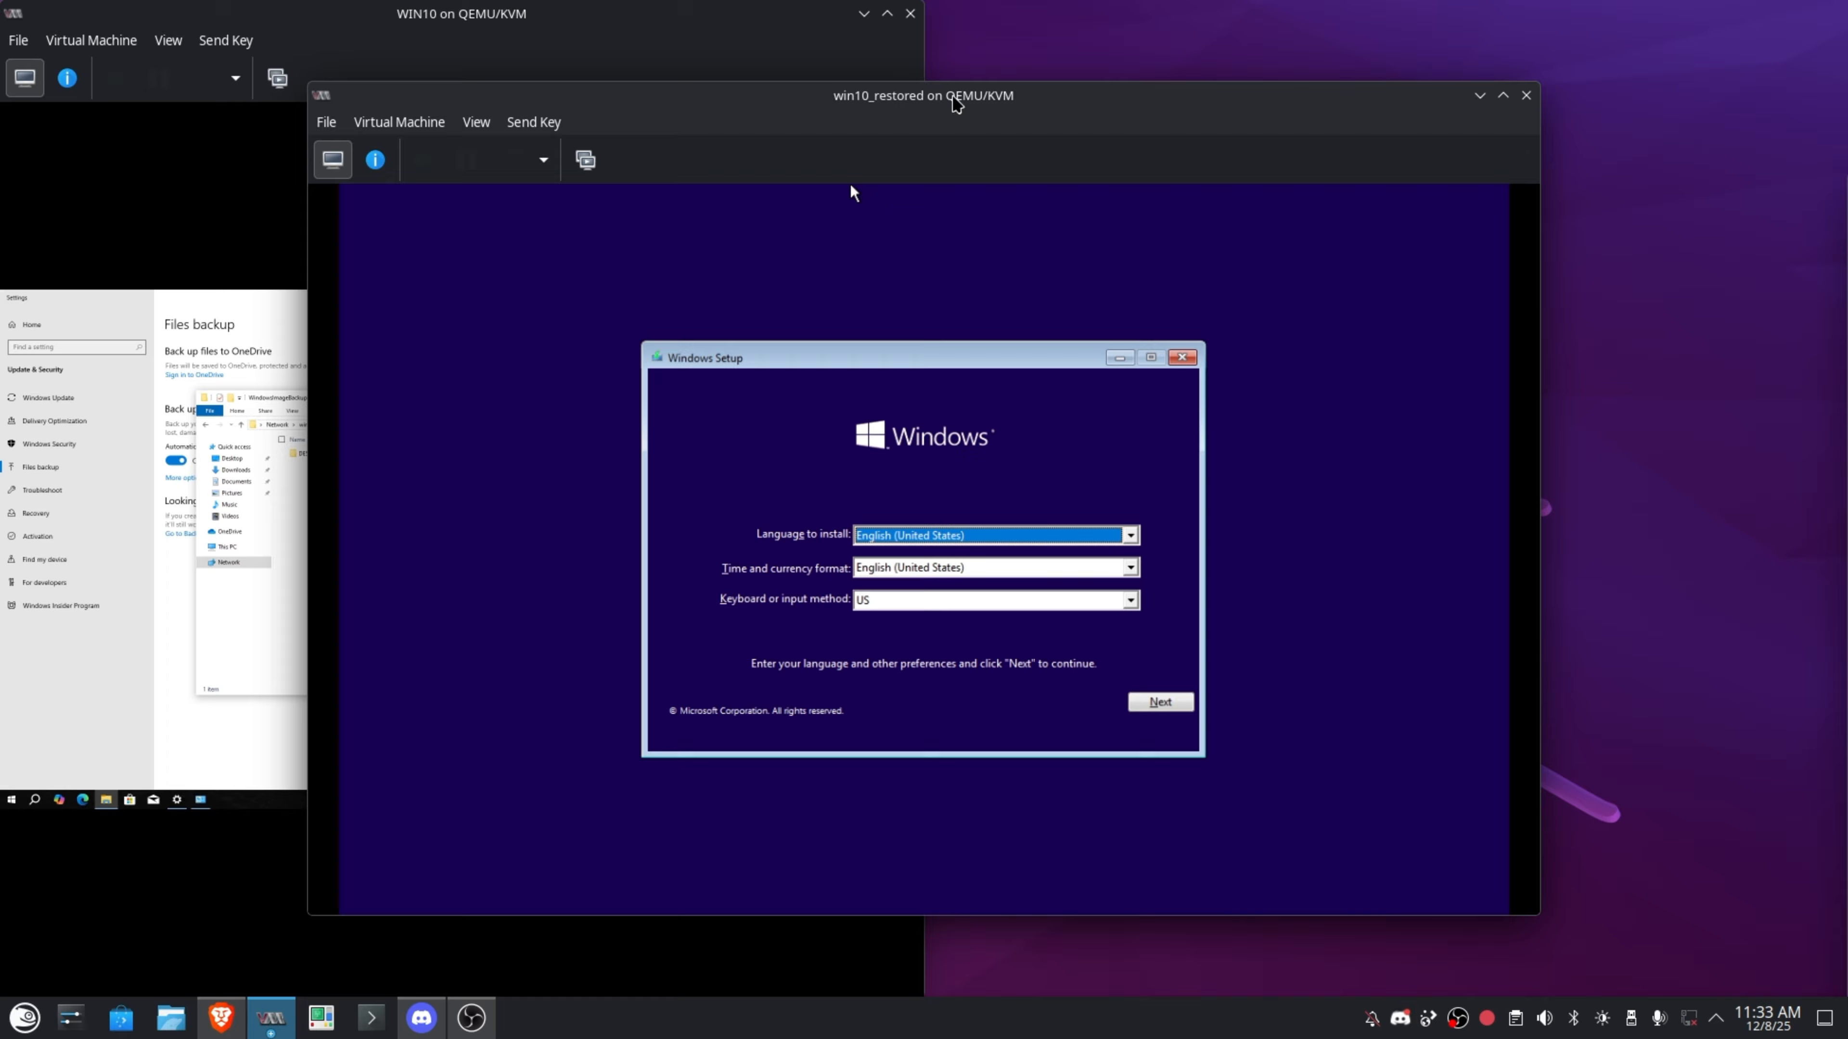
pyautogui.moveTo(850, 183); pyautogui.dragTo(775, 161)
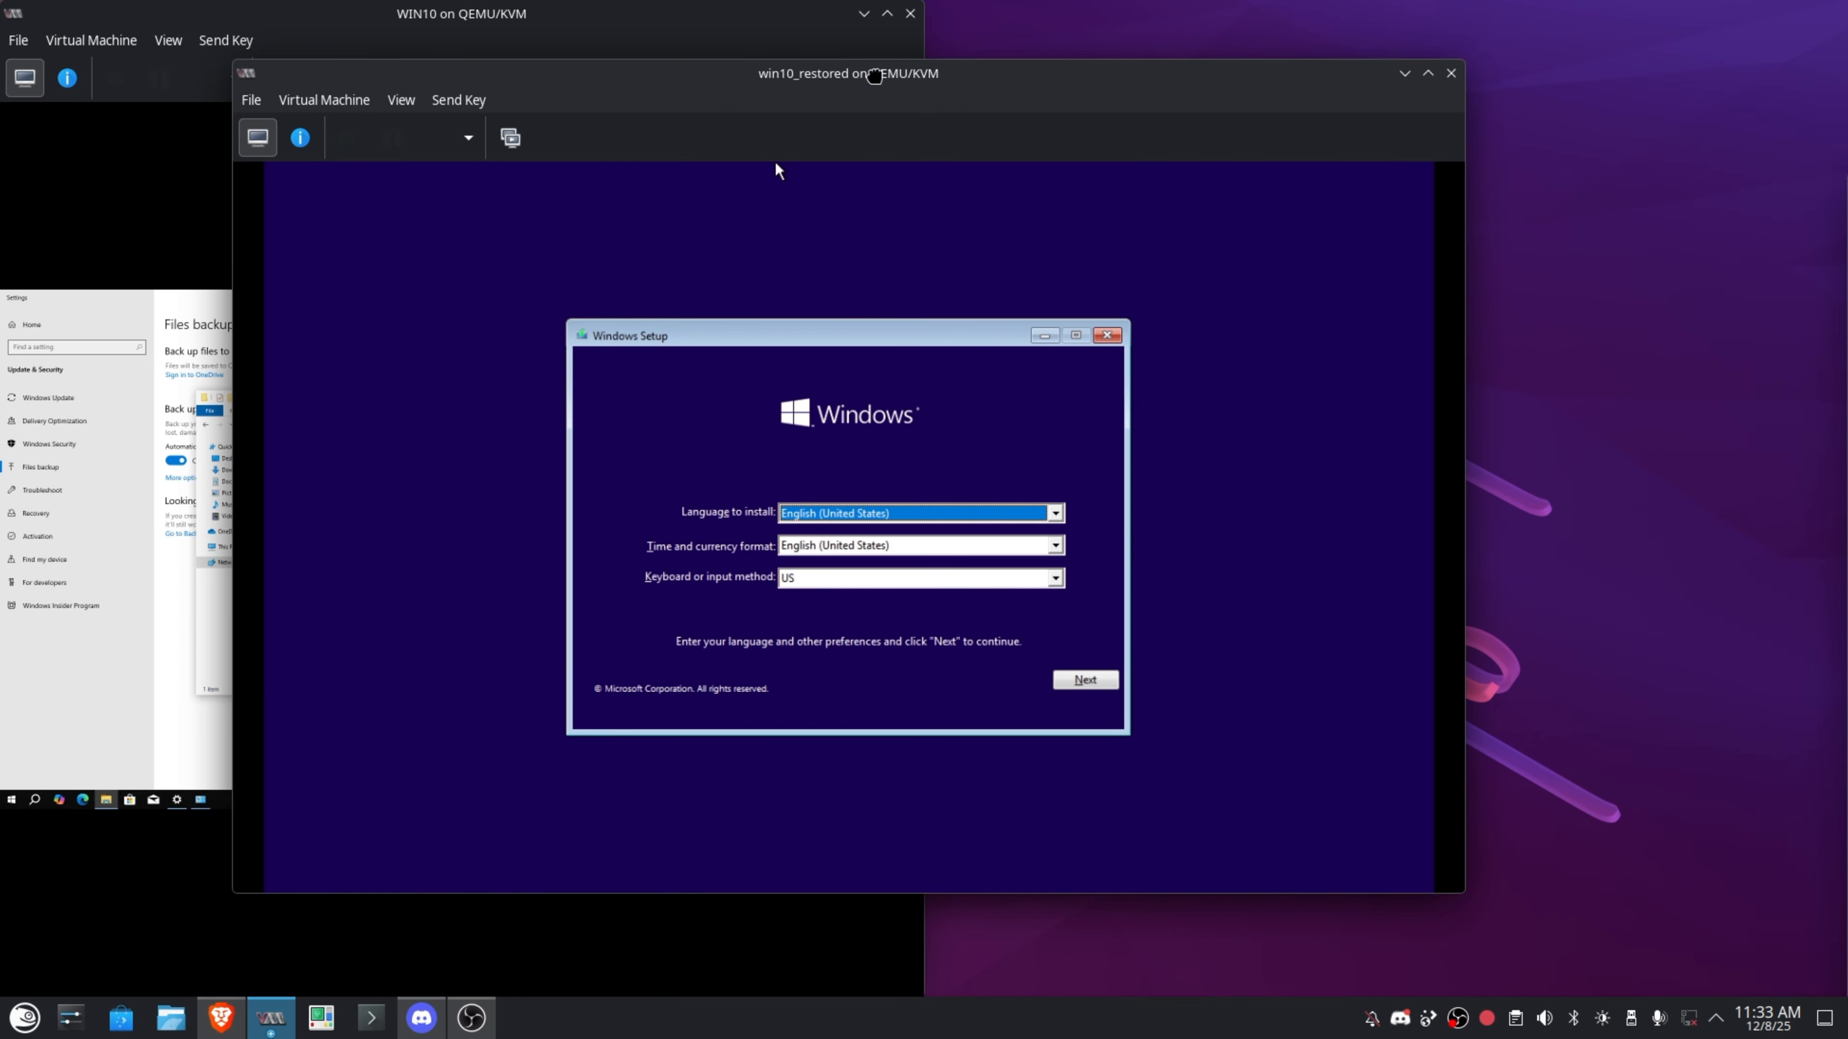
pyautogui.click(1077, 679)
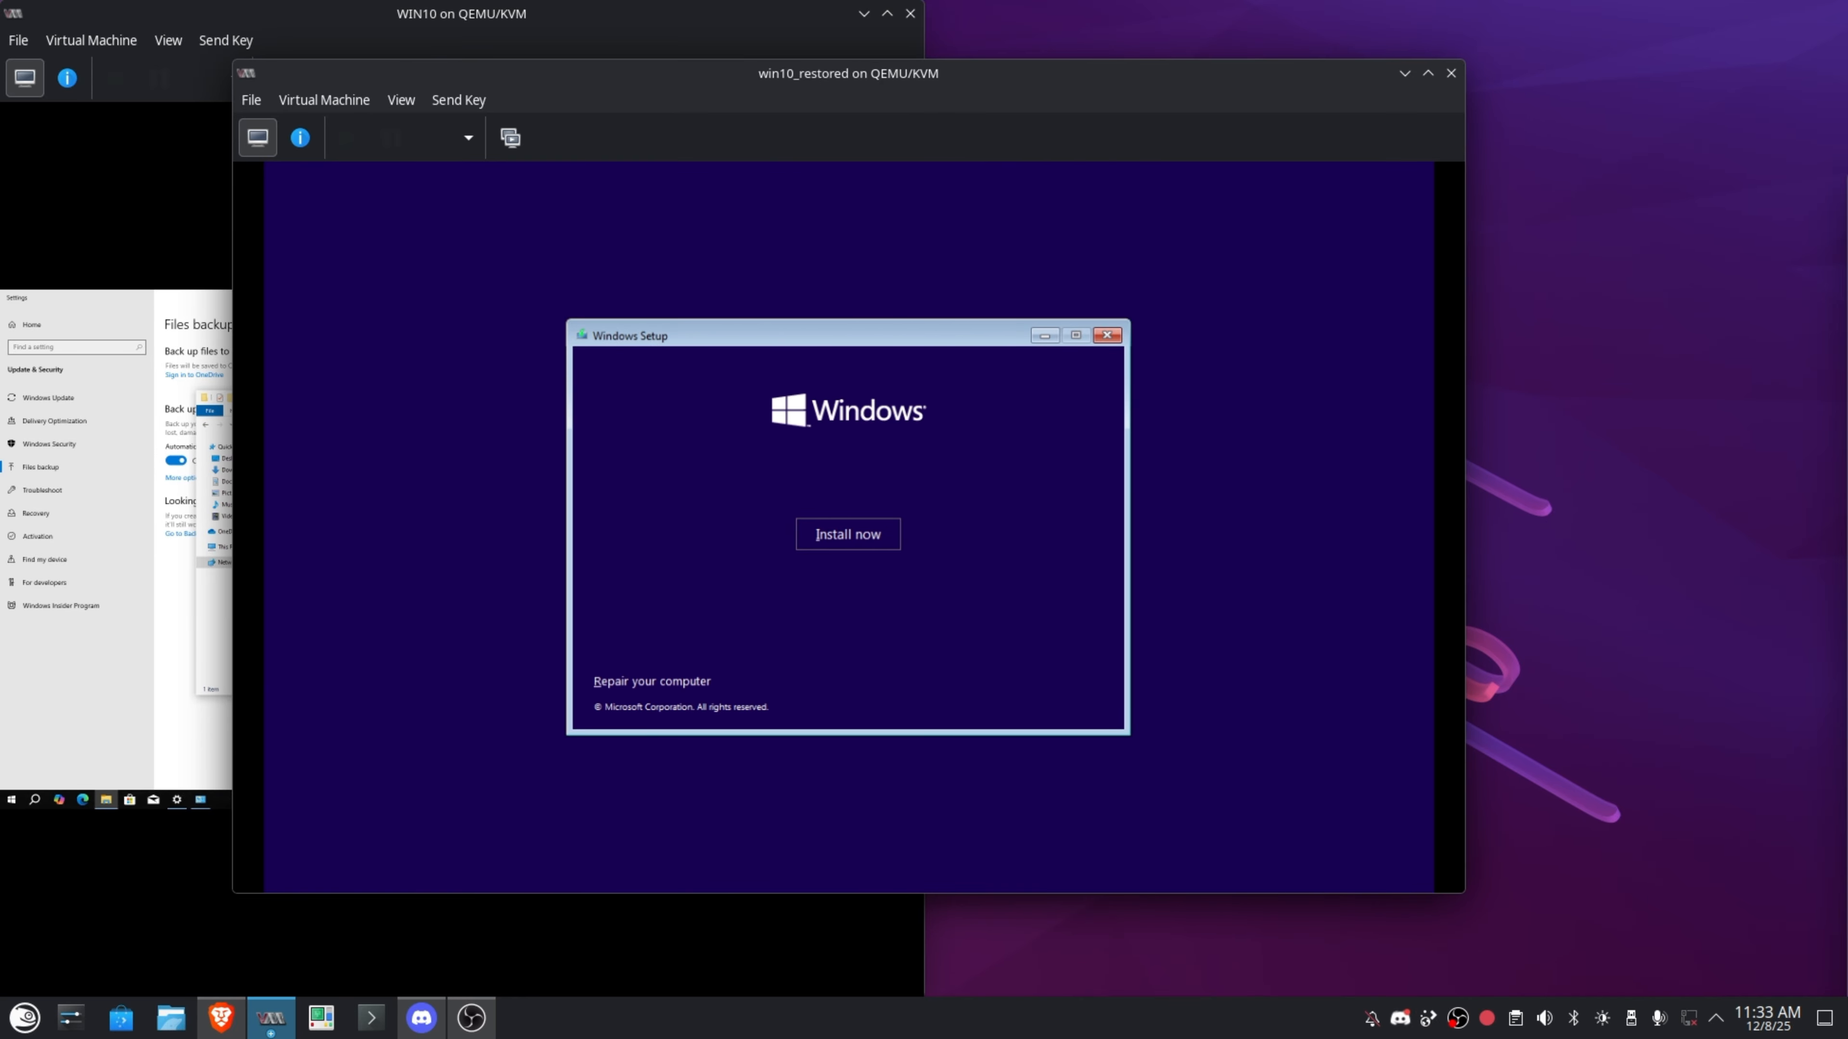
# Choose Repair your computer > Troubleshoot > System Image Recovery, dismissing the missing-image warning.
pyautogui.click(665, 689)
pyautogui.click(620, 339)
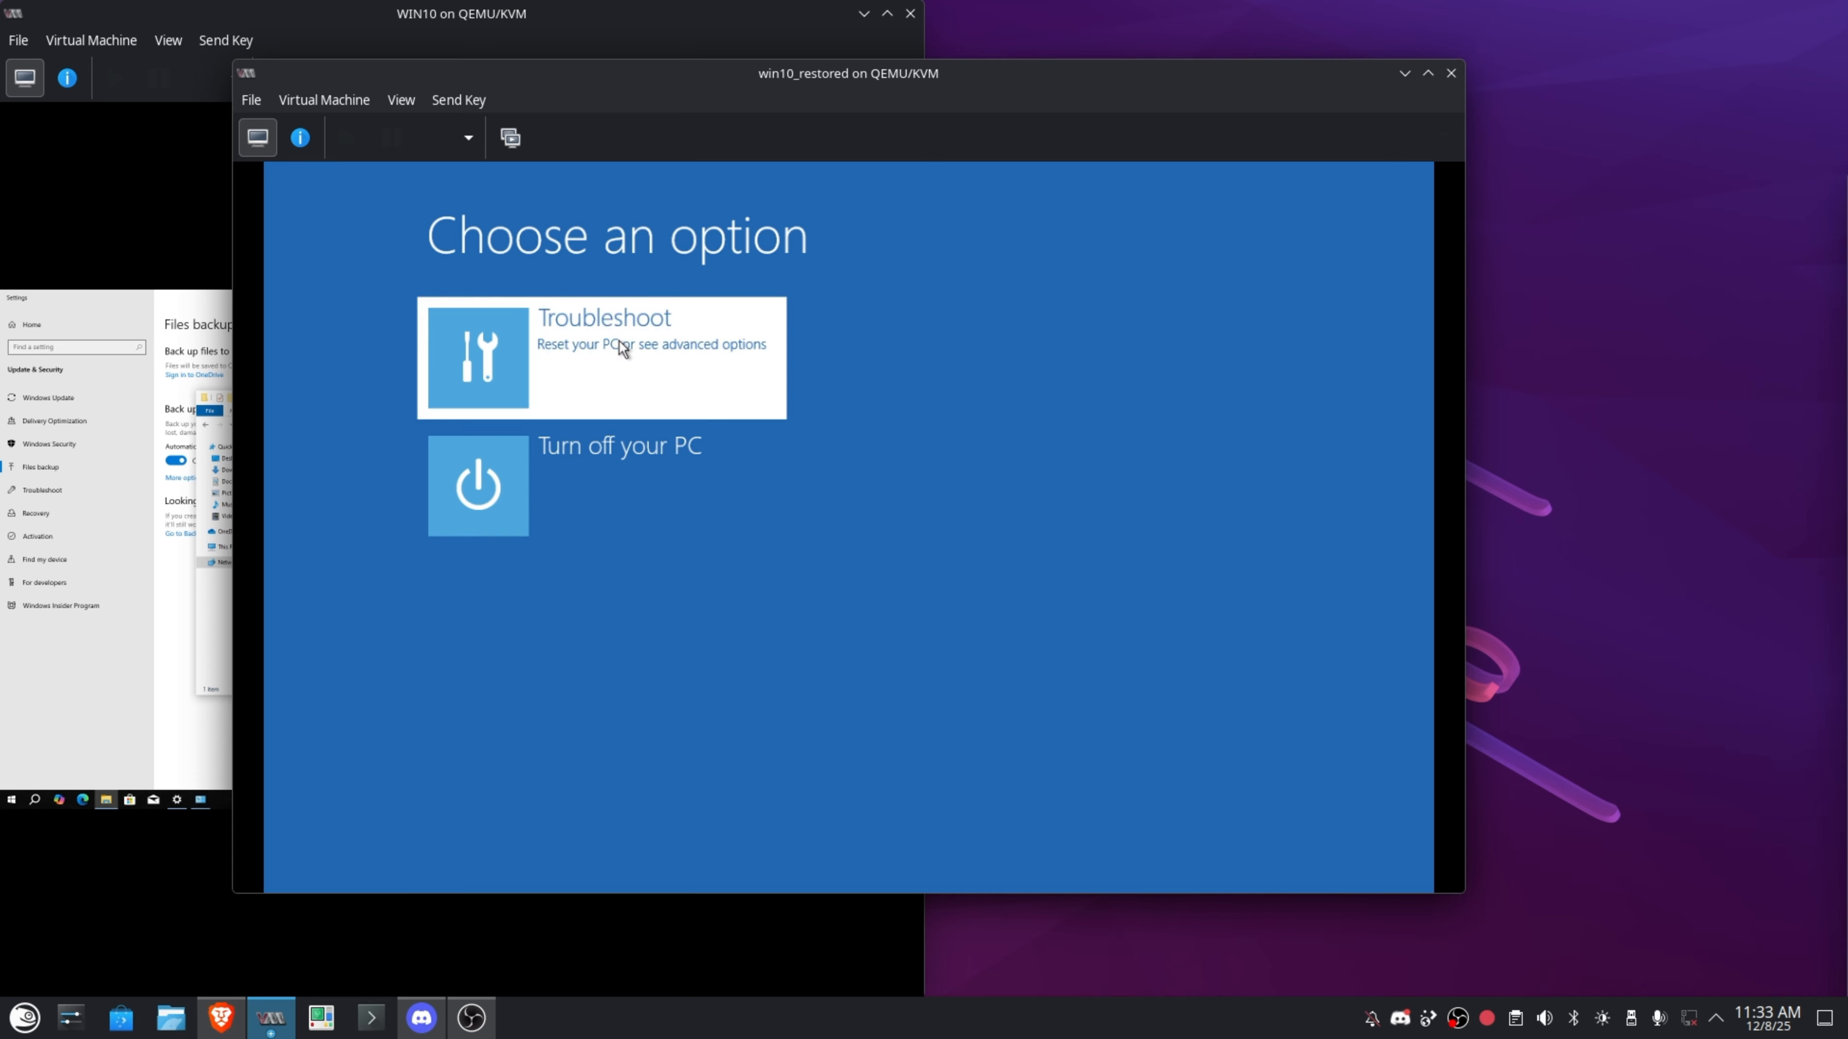
pyautogui.click(1085, 592)
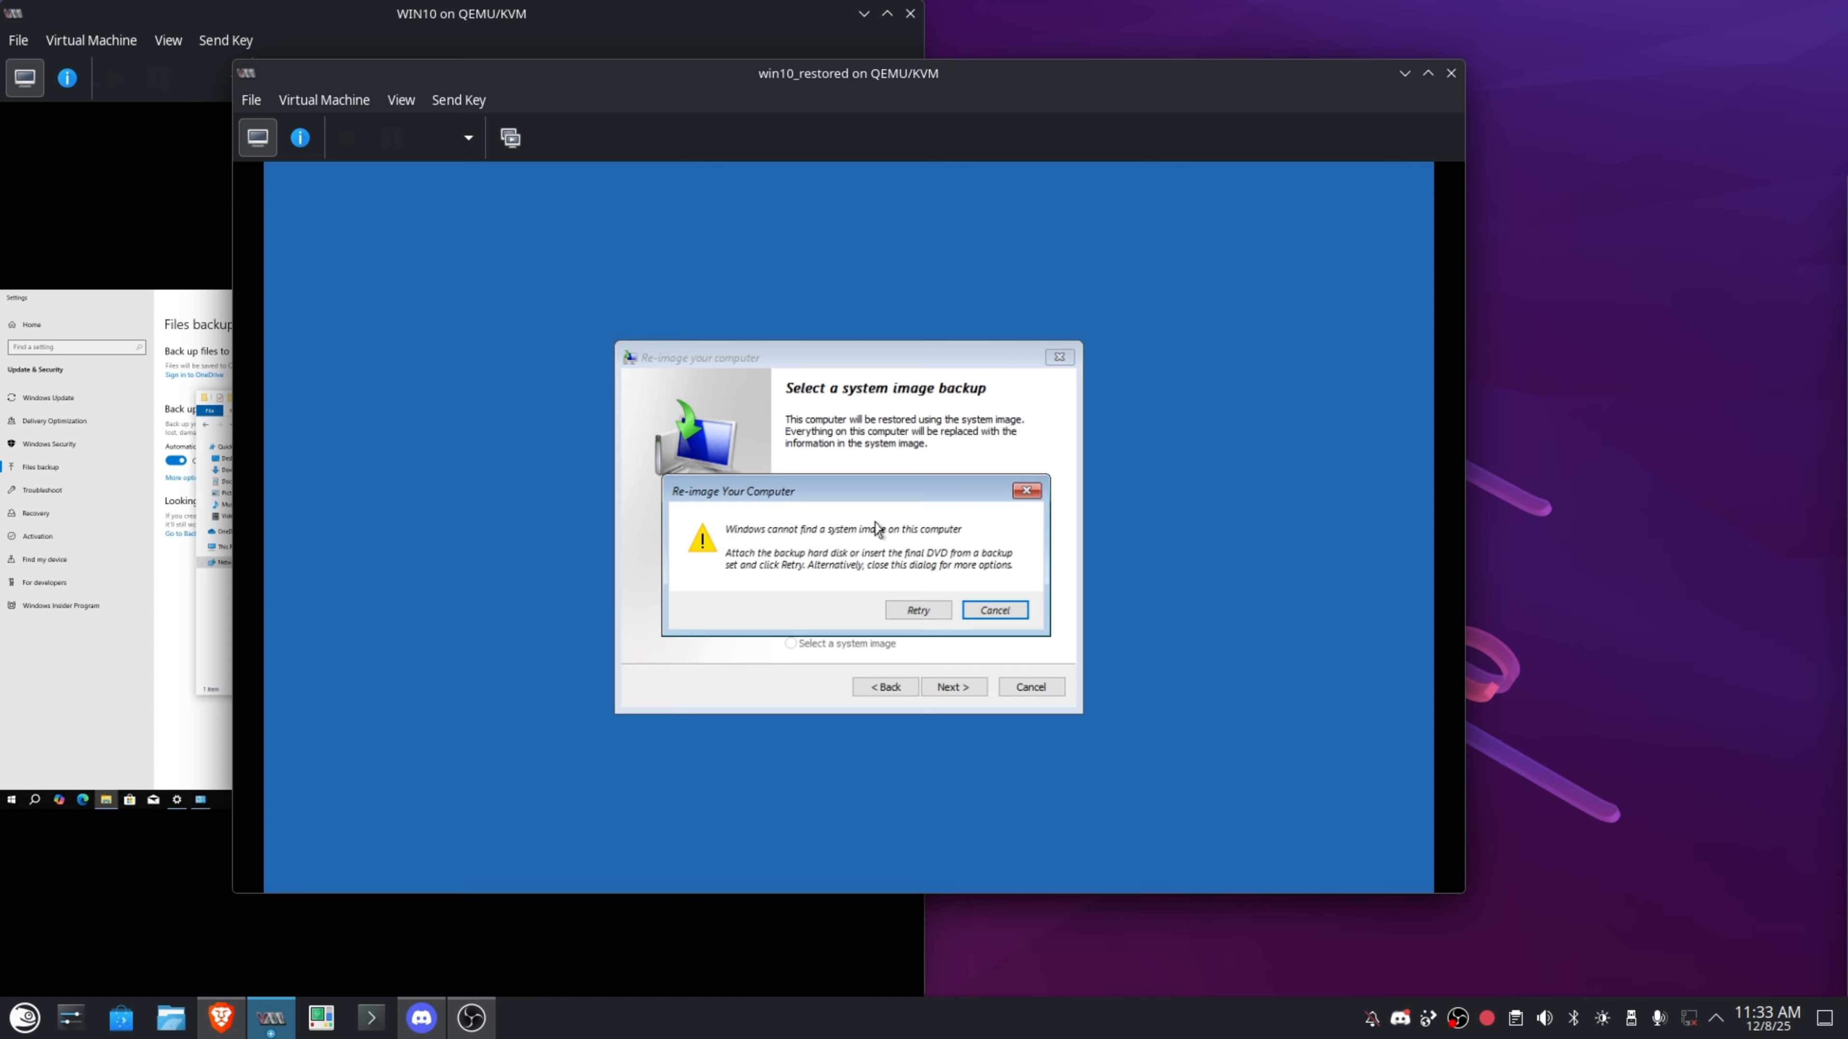
pyautogui.click(997, 613)
pyautogui.click(953, 686)
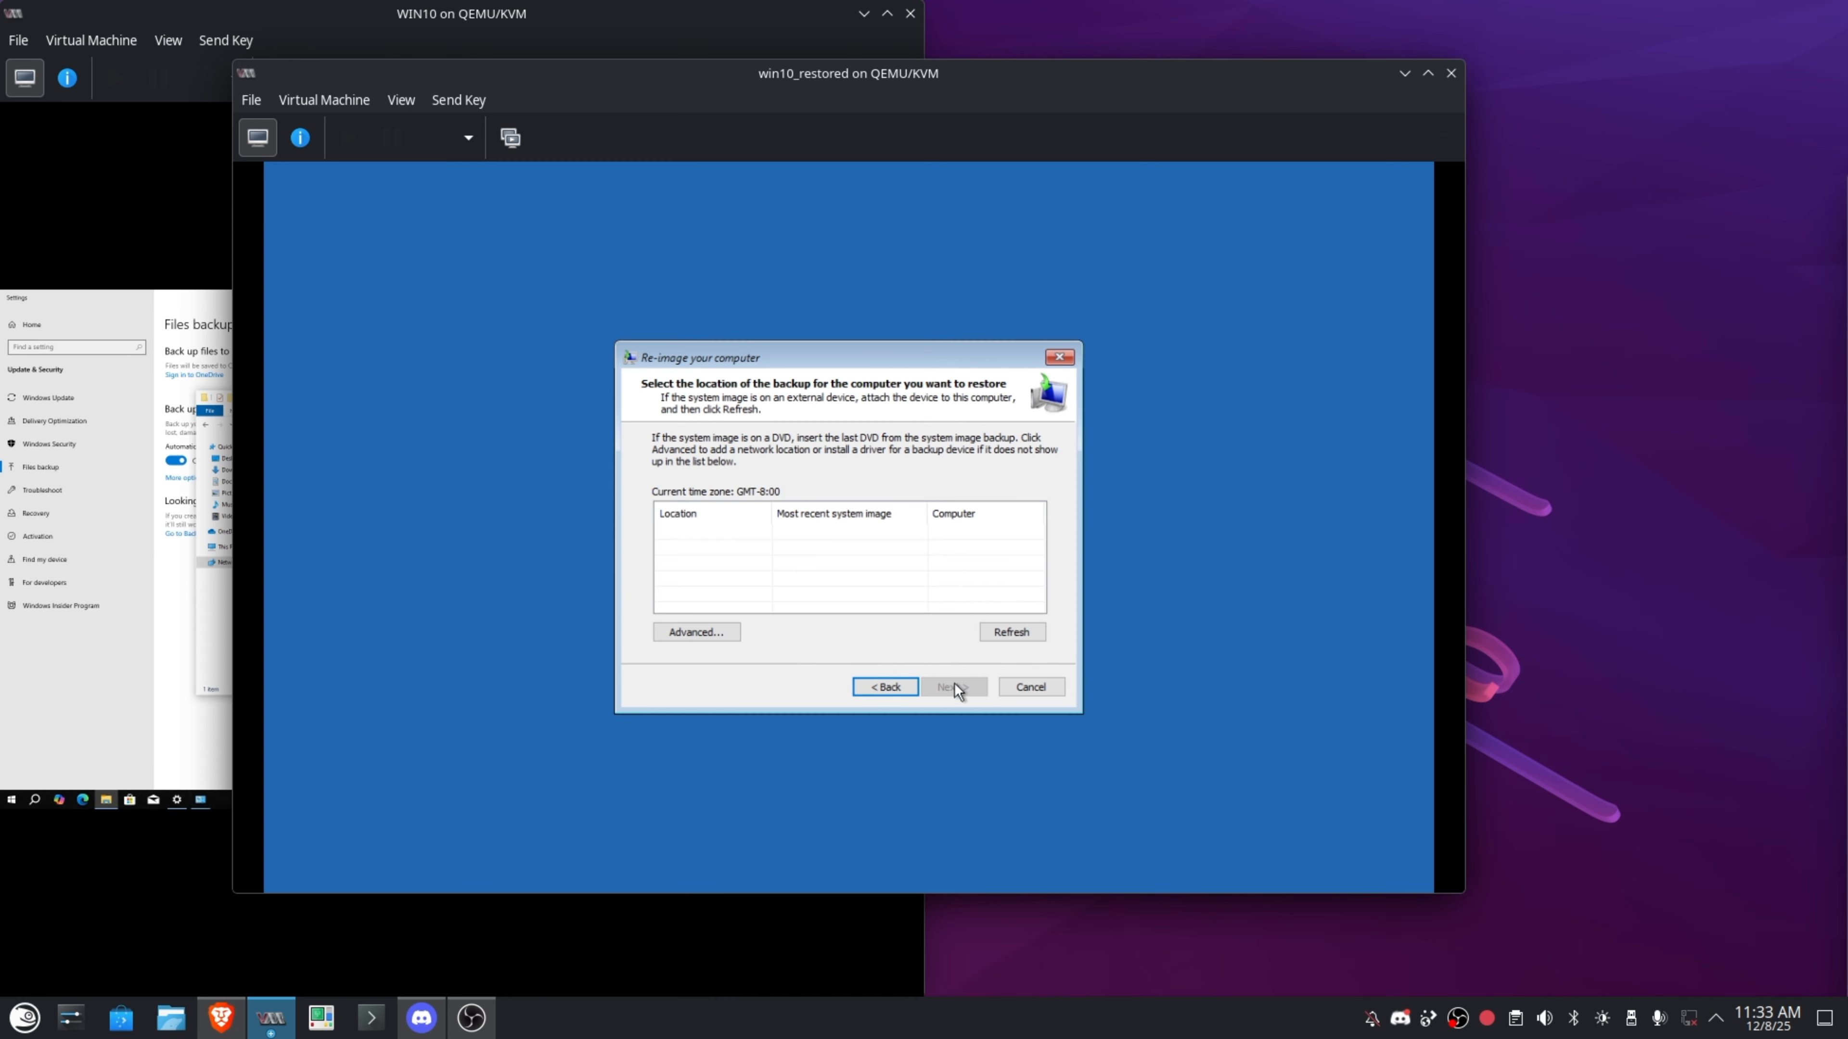
# Under Advanced, search the network for a system image and allow network access.
pyautogui.click(703, 630)
pyautogui.click(918, 475)
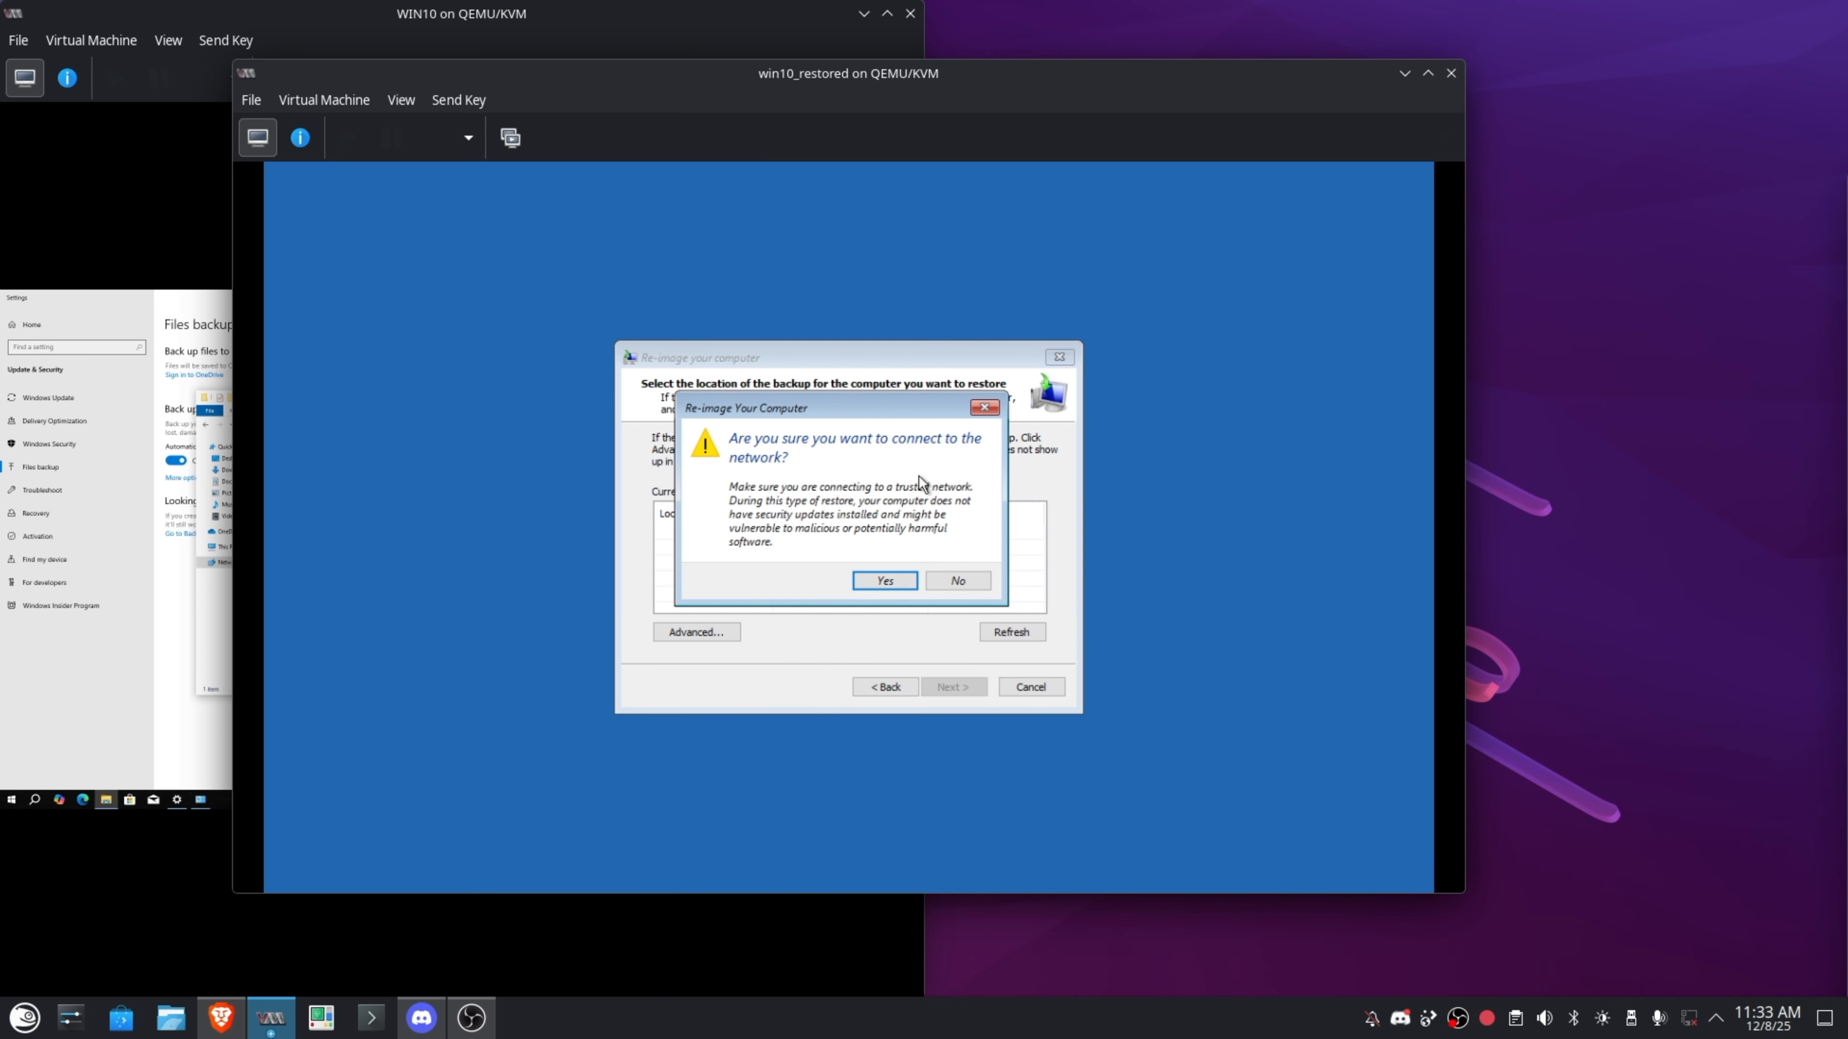
pyautogui.click(885, 581)
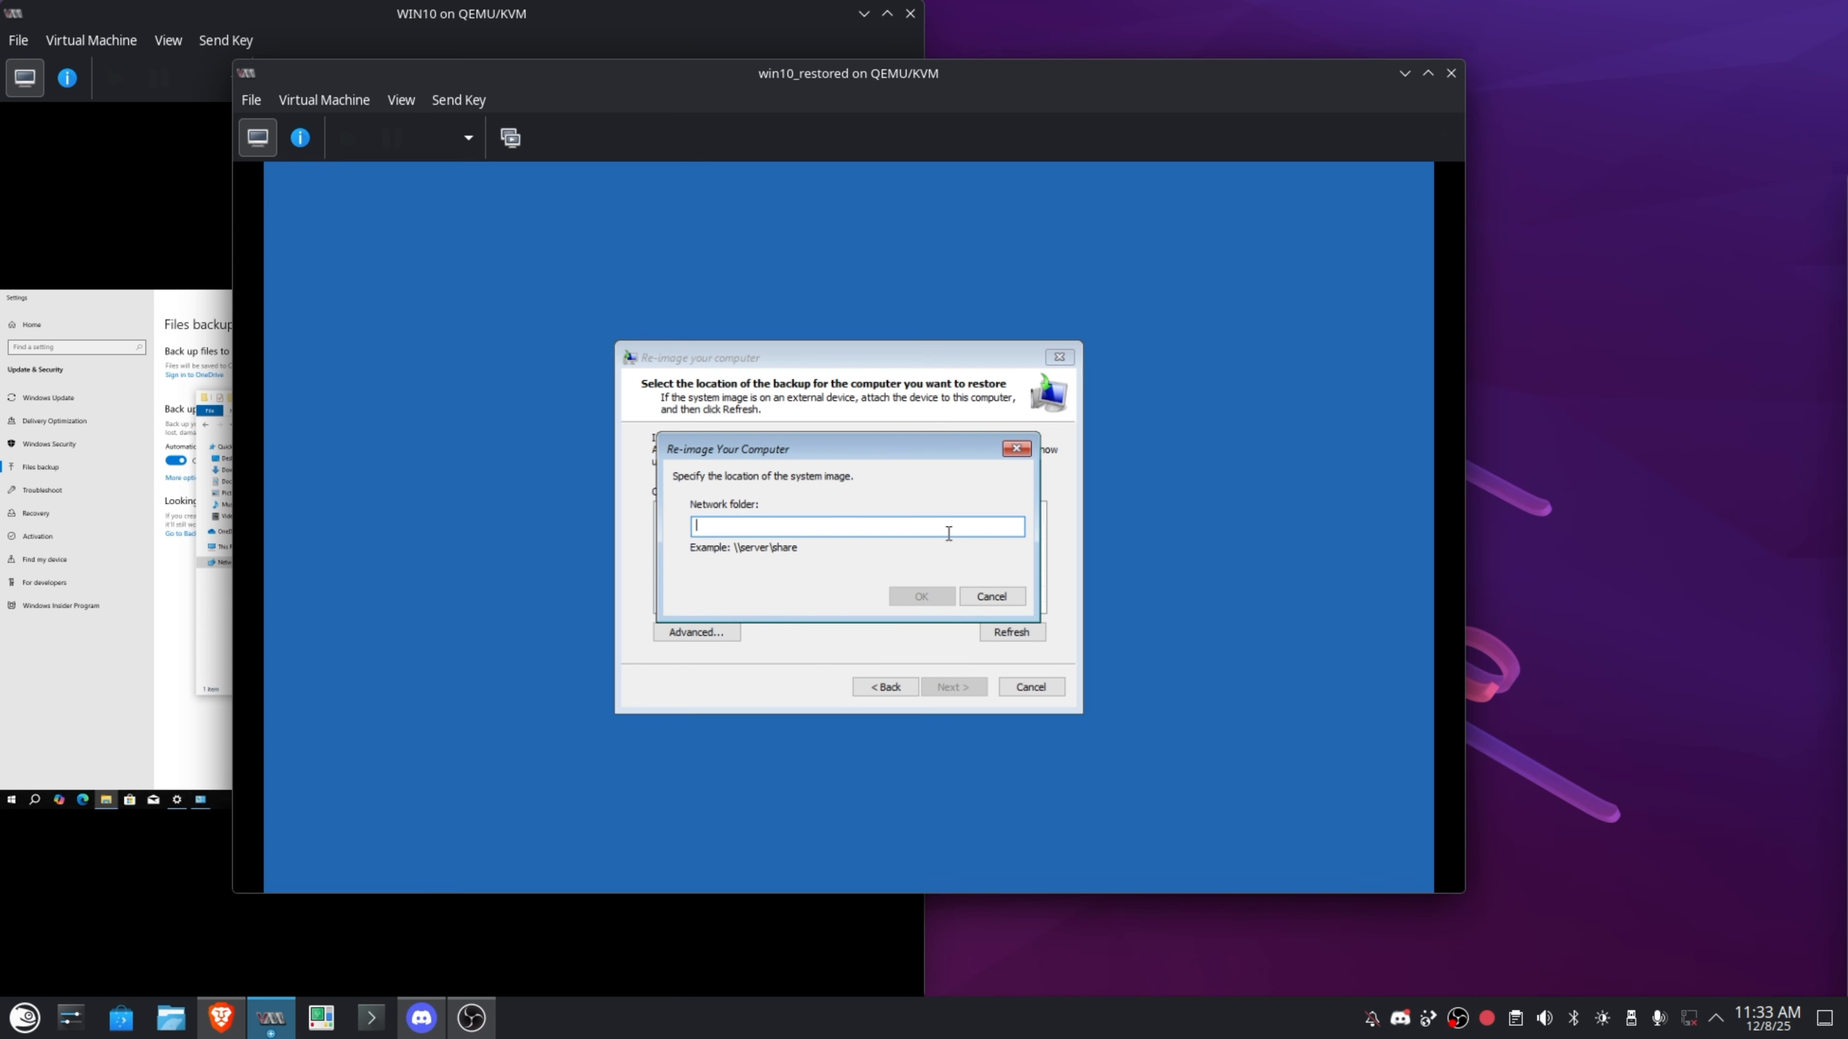
# Enter \\windowserver\backup as the network folder holding the system image.
pyautogui.click(948, 533)
pyautogui.write('\\\\windowserve')
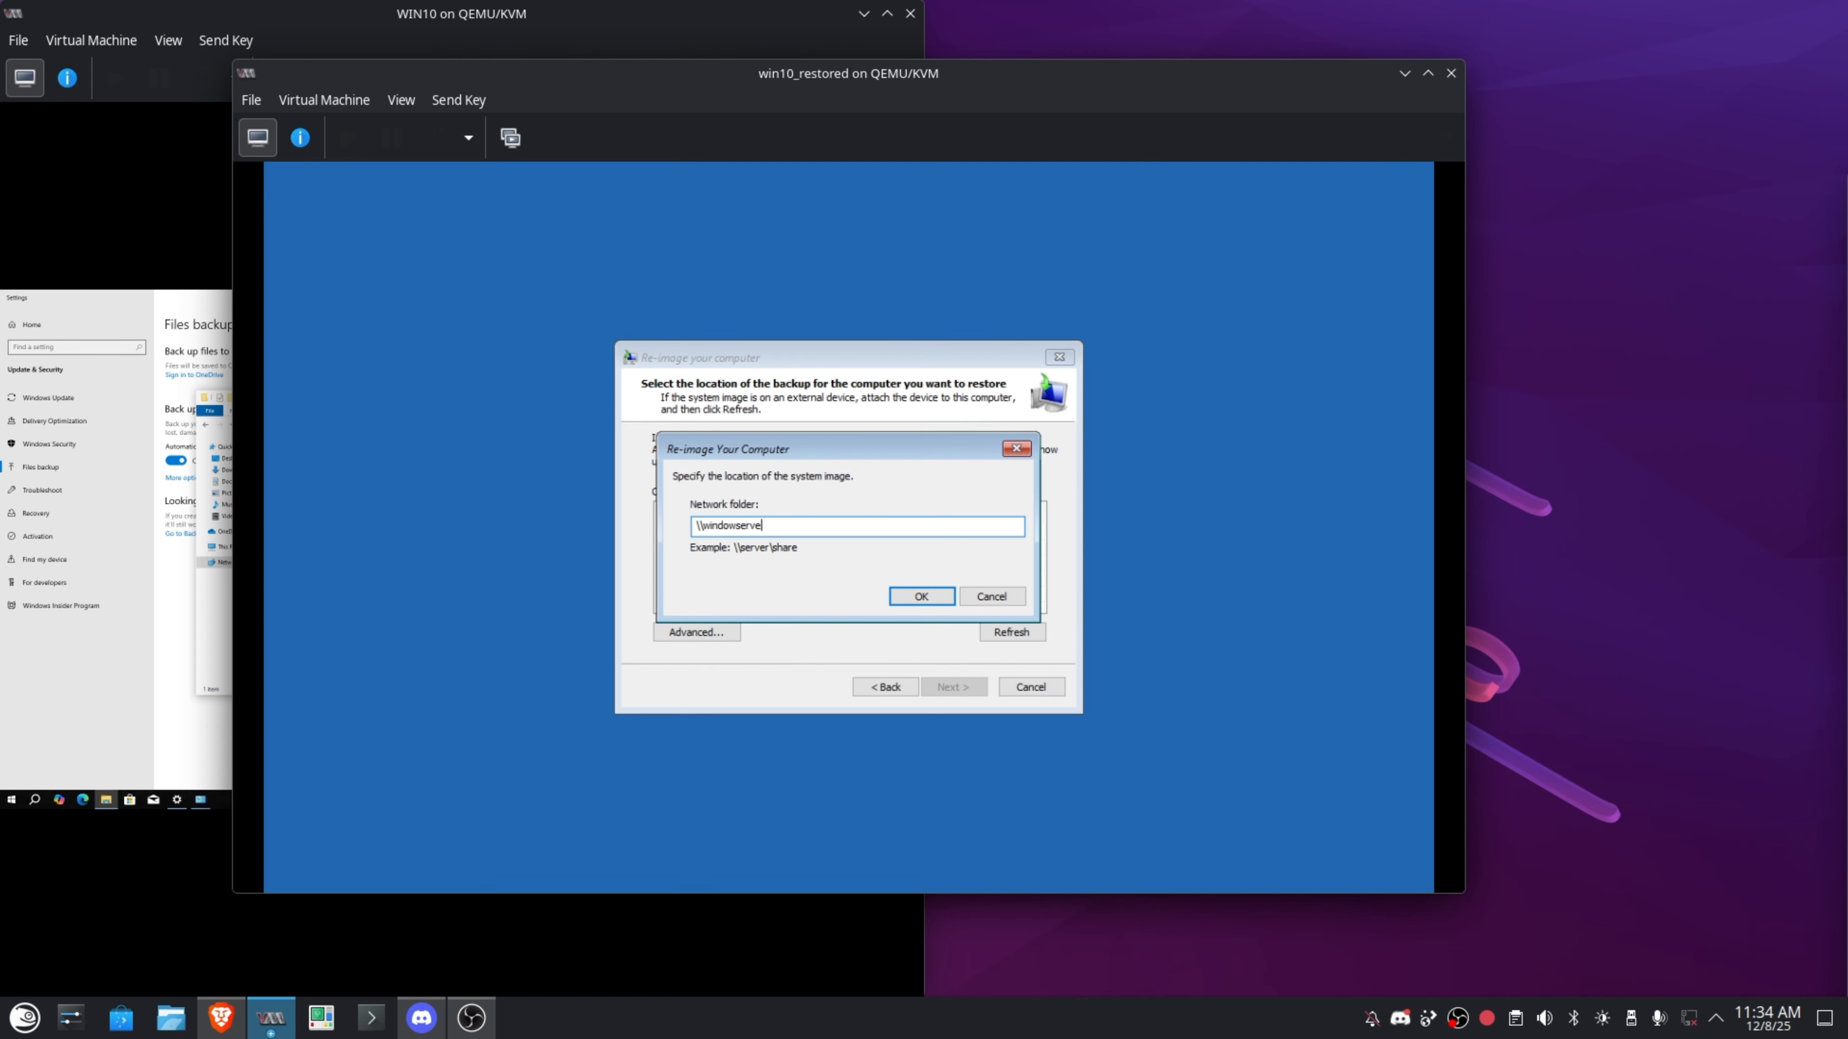
pyautogui.write('r\x08ackup')
pyautogui.click(955, 594)
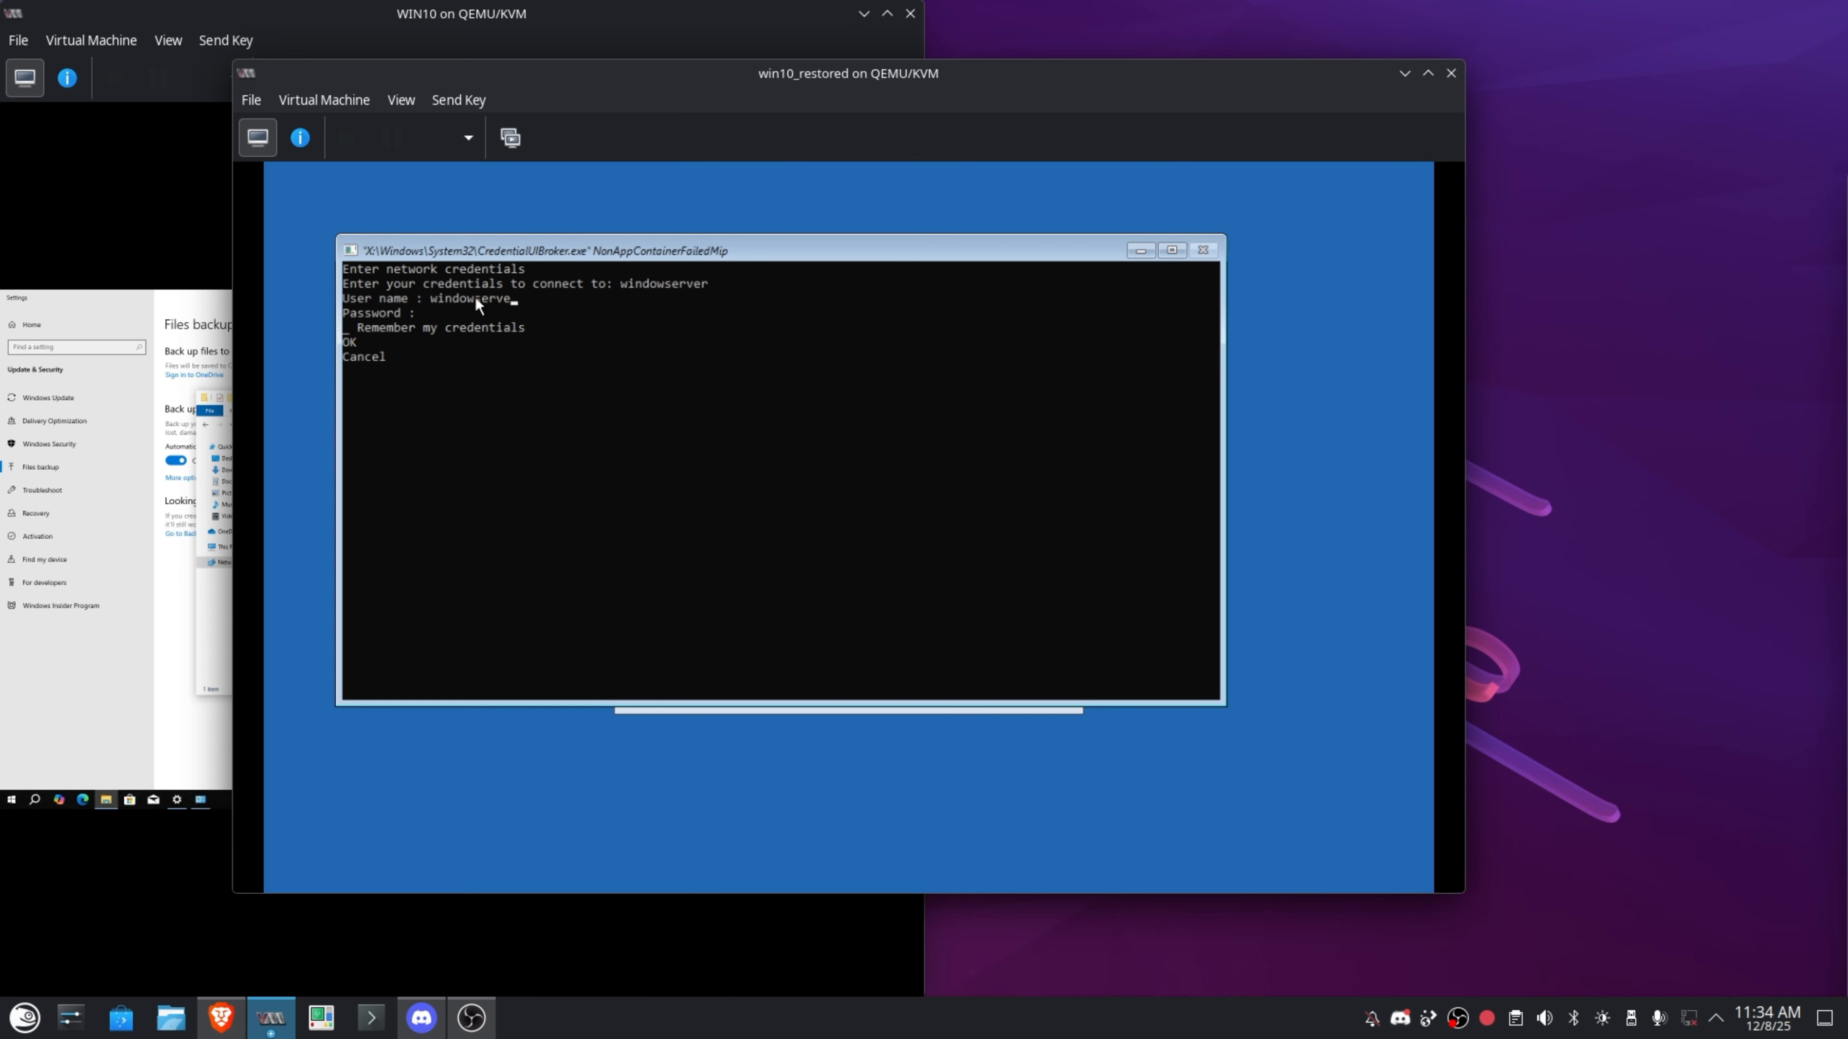
# Sign in to the share as administrator with the account password, remembering the credentials.
pyautogui.write('\\administrator*********')
pyautogui.press('Tab')
pyautogui.press('space')
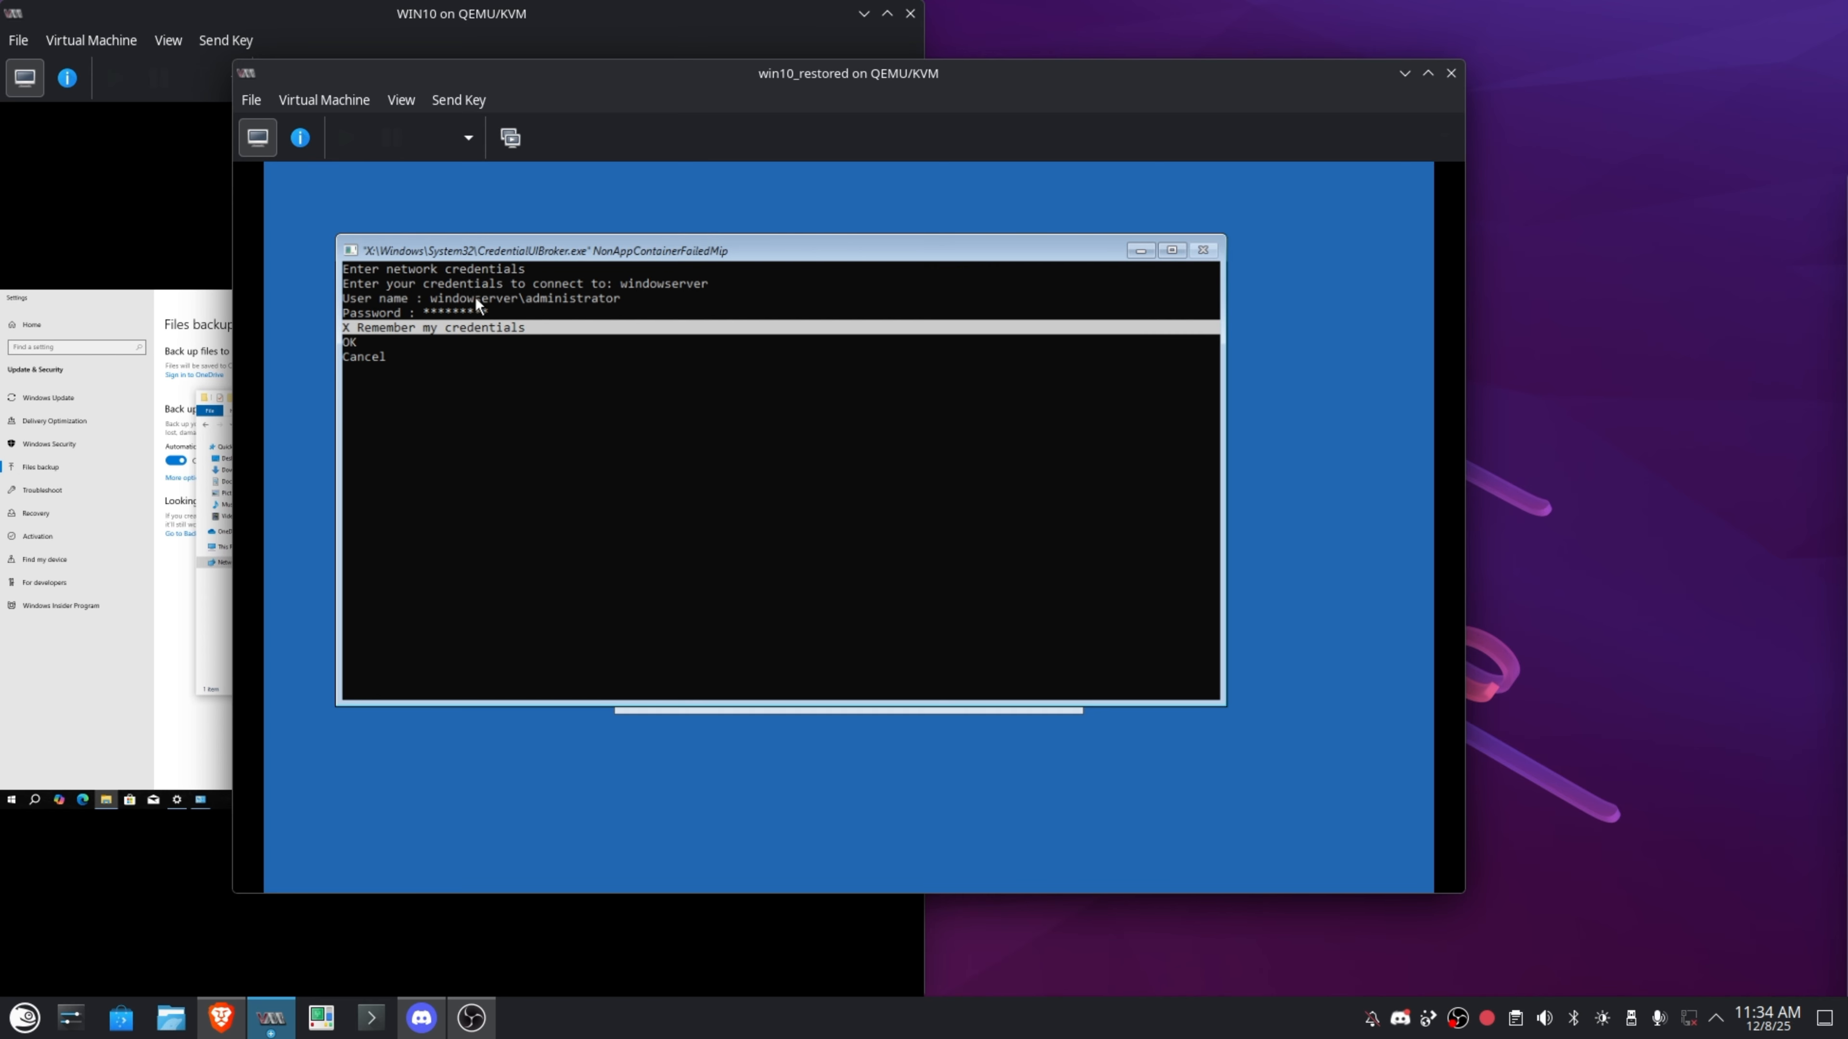
pyautogui.press('Tab')
pyautogui.press('Return')
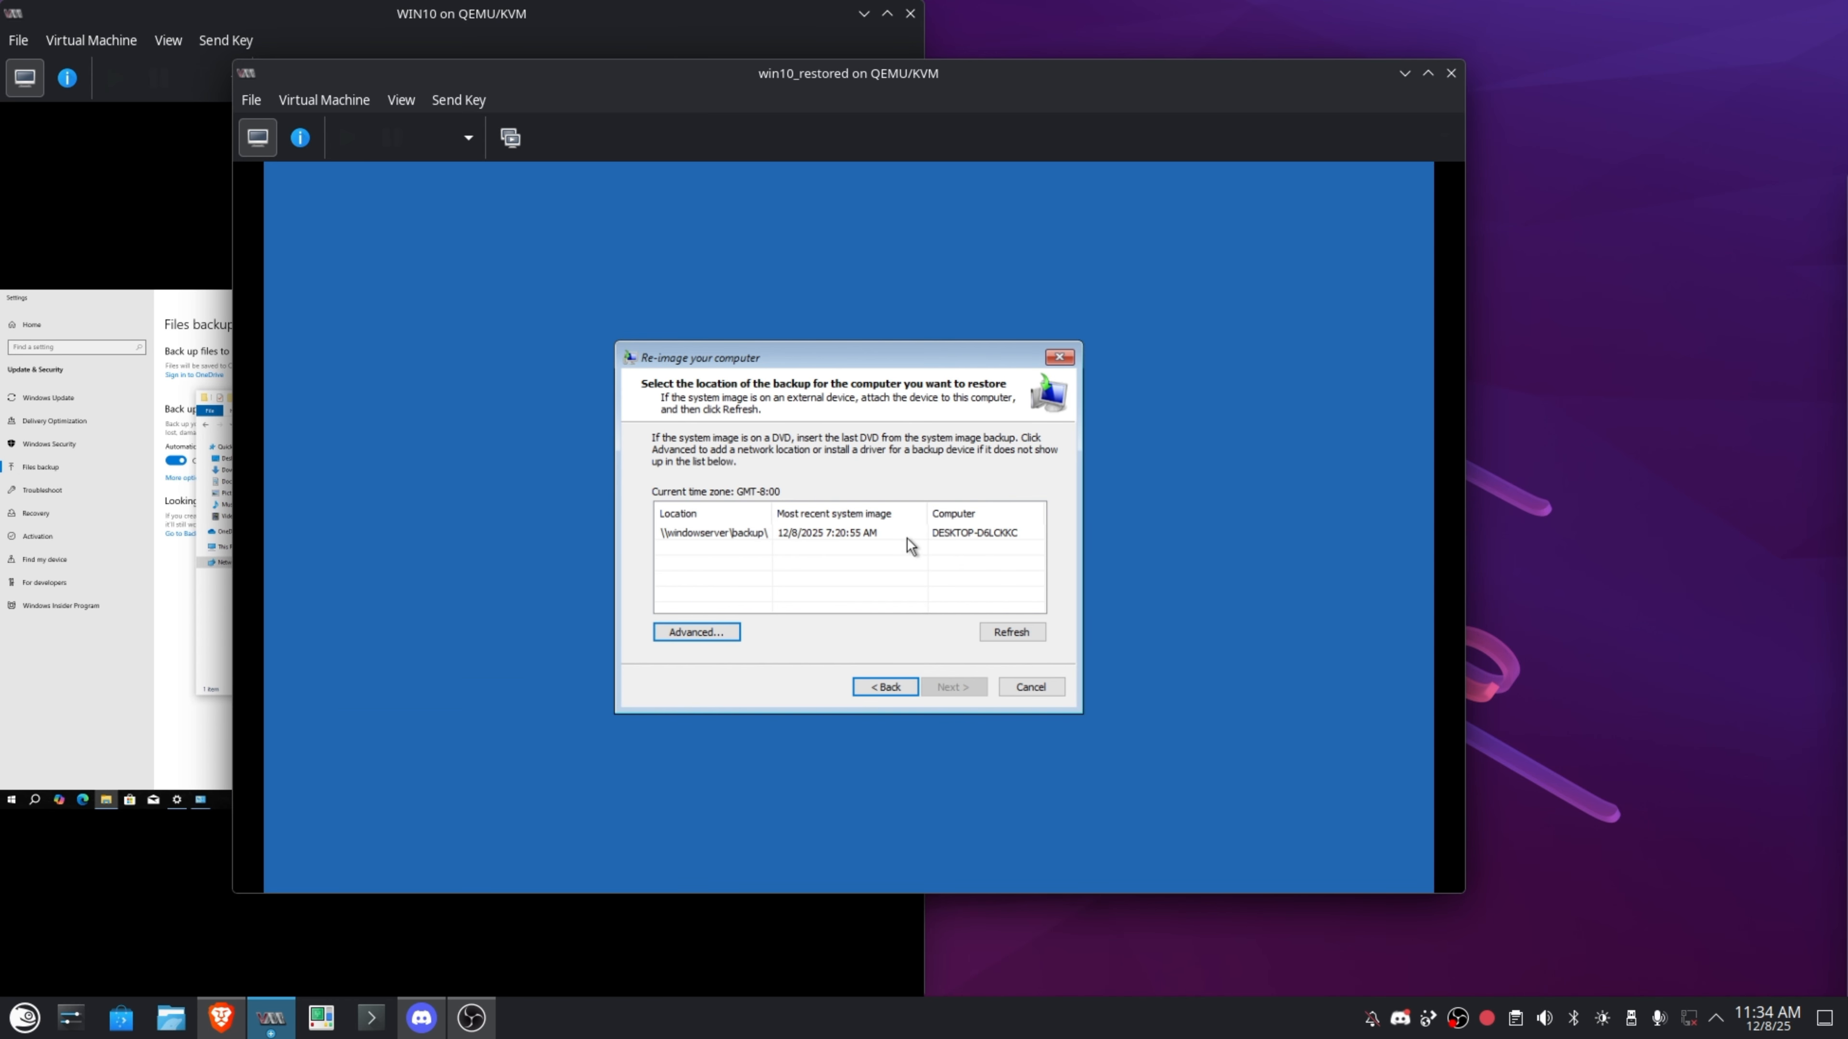
# Pick the 12/8/2025 image from \\windowserver\backup and confirm the exclude-disks list is empty.
pyautogui.click(963, 533)
pyautogui.click(953, 686)
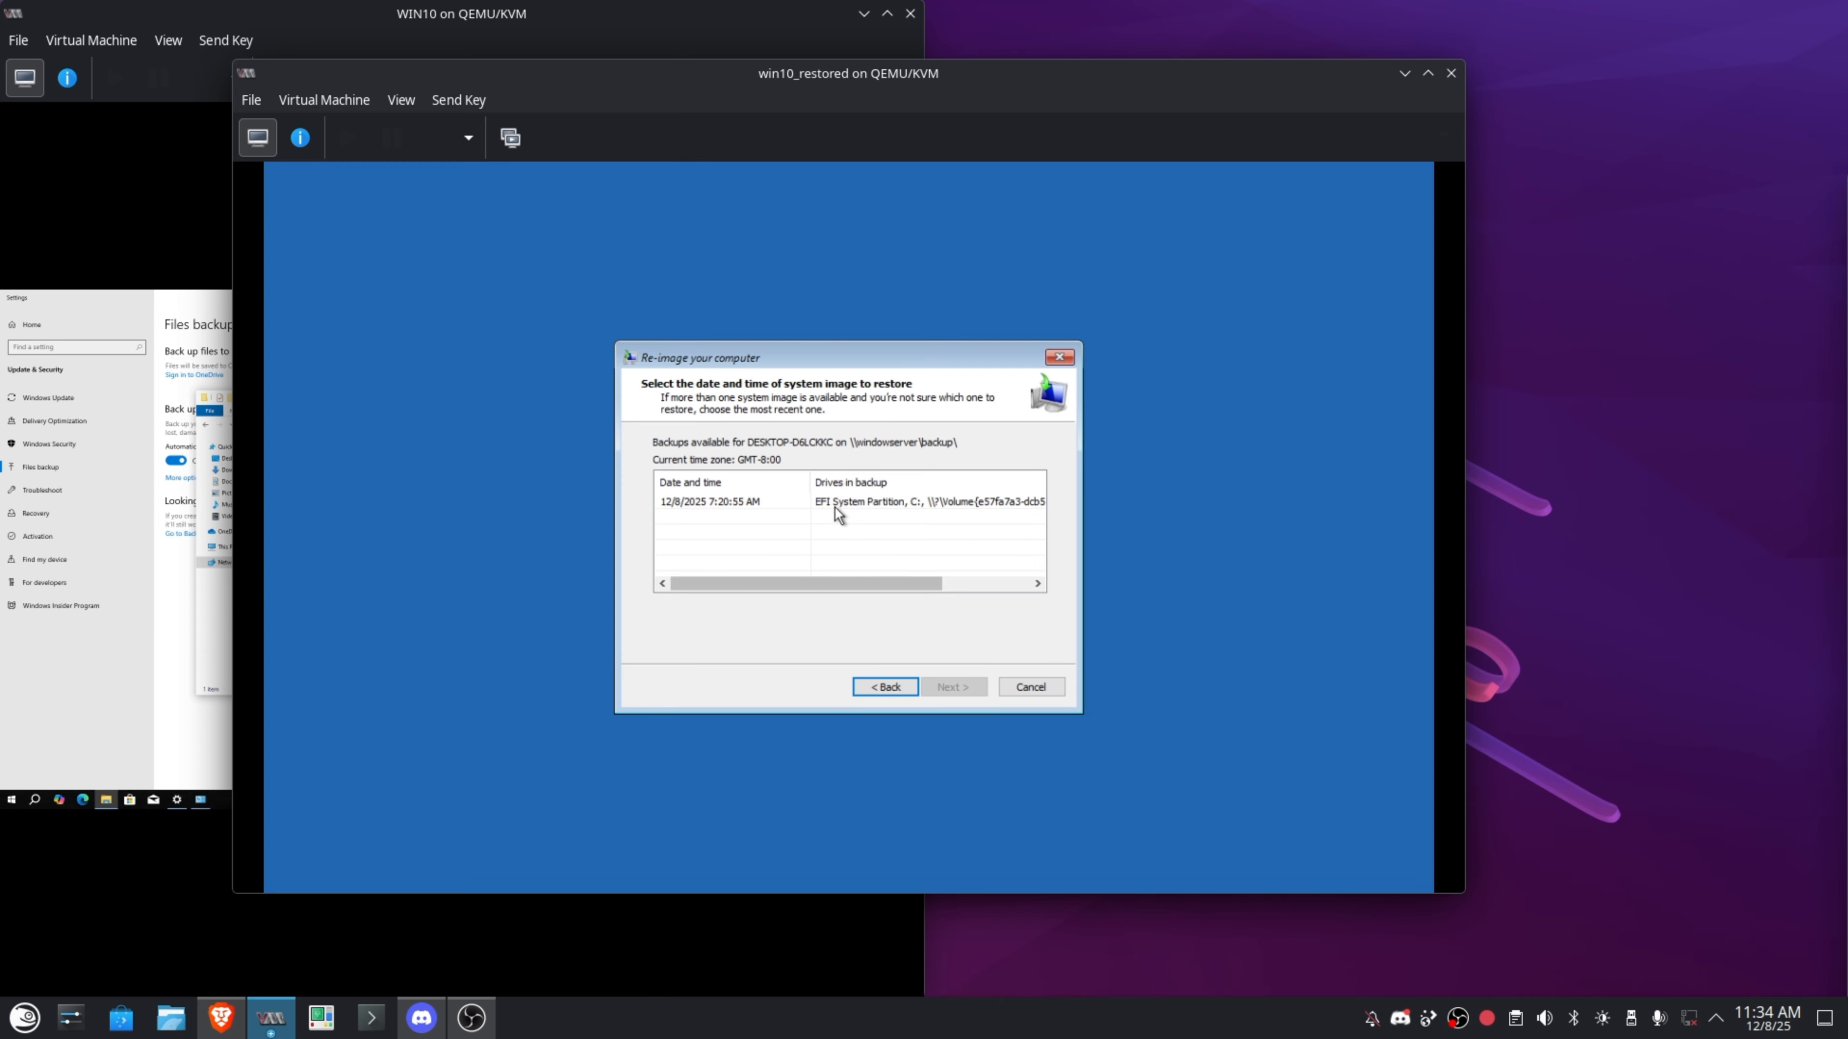
pyautogui.click(803, 508)
pyautogui.click(953, 686)
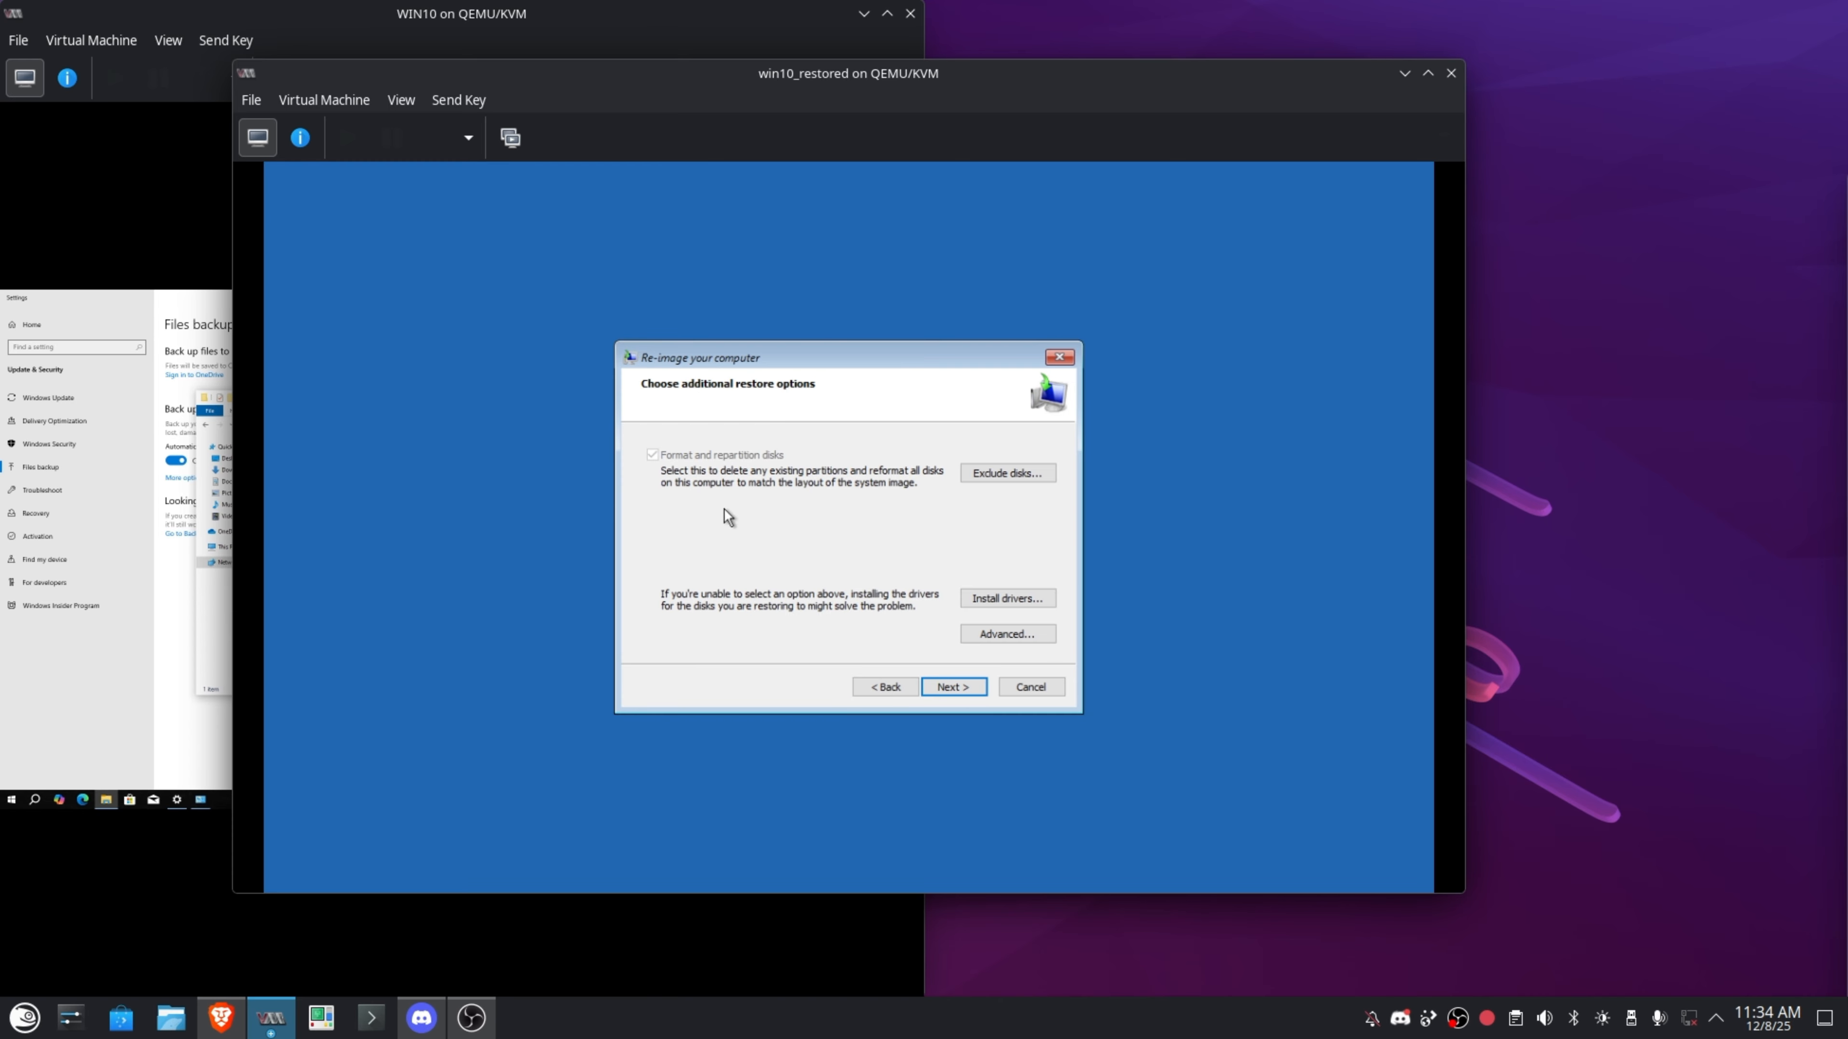
pyautogui.click(999, 474)
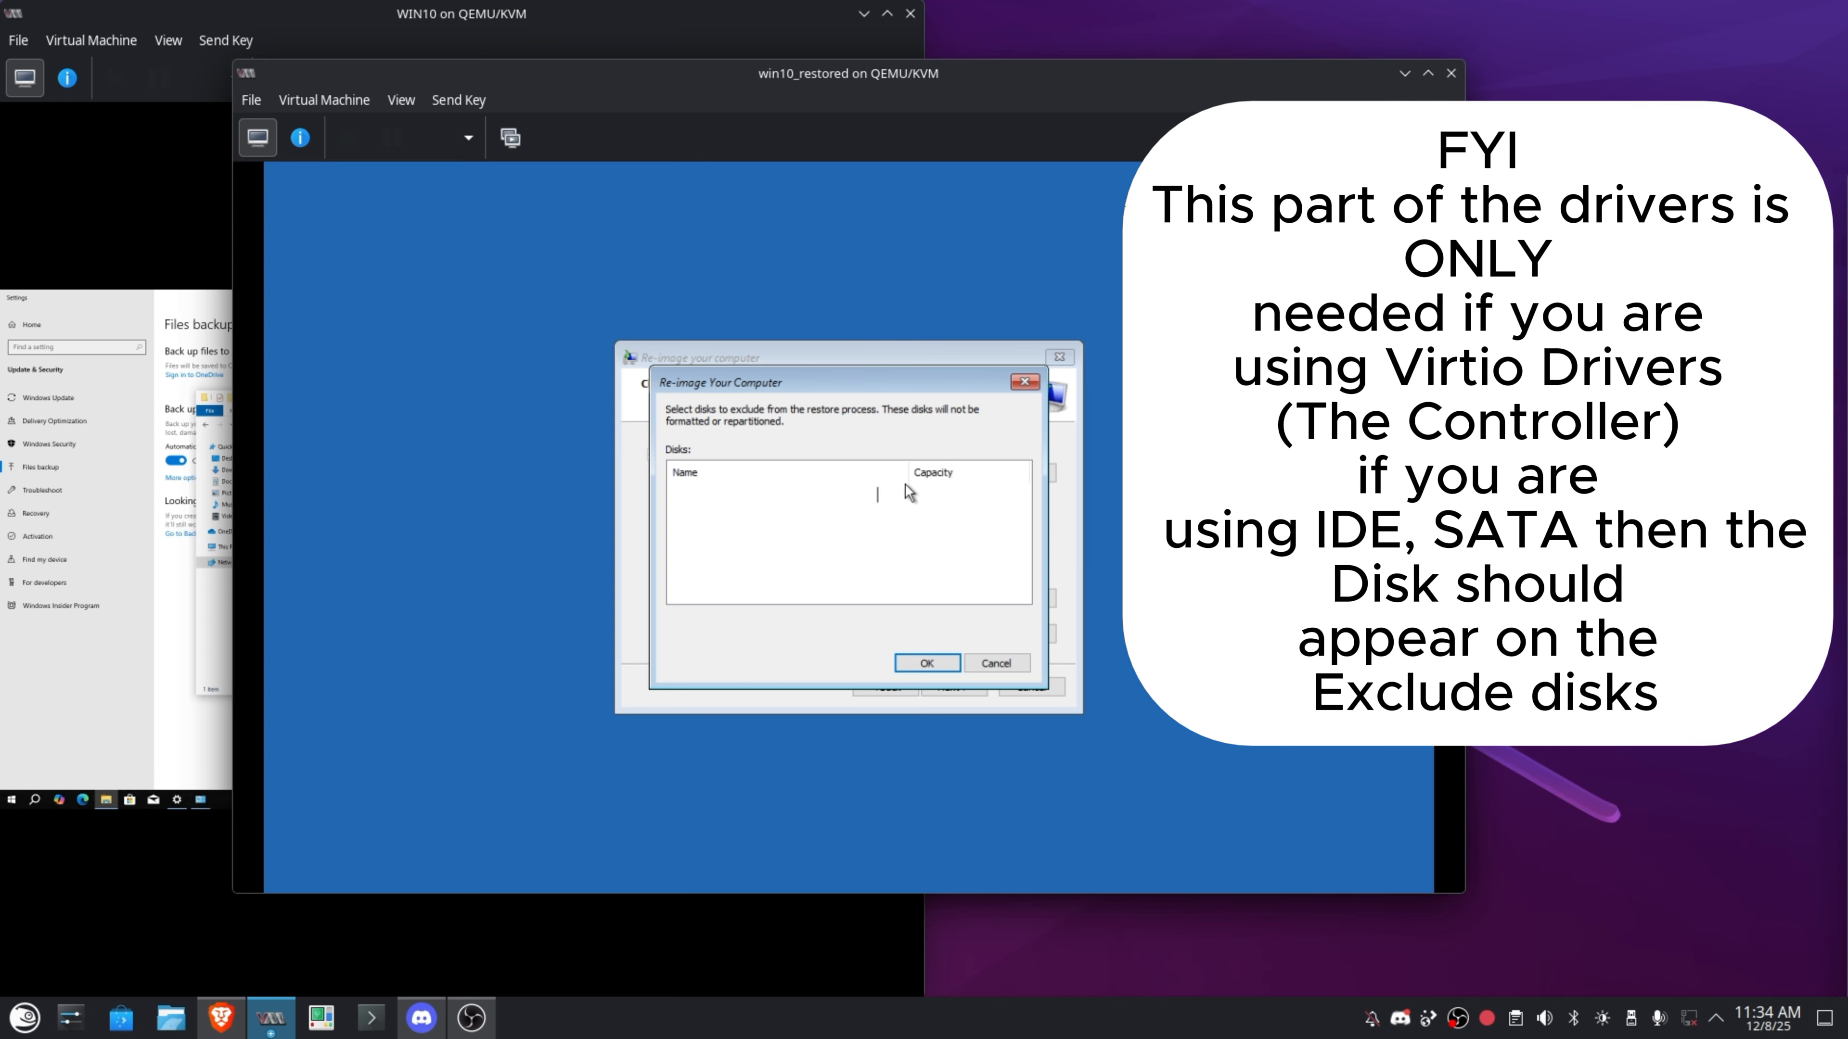
pyautogui.click(937, 663)
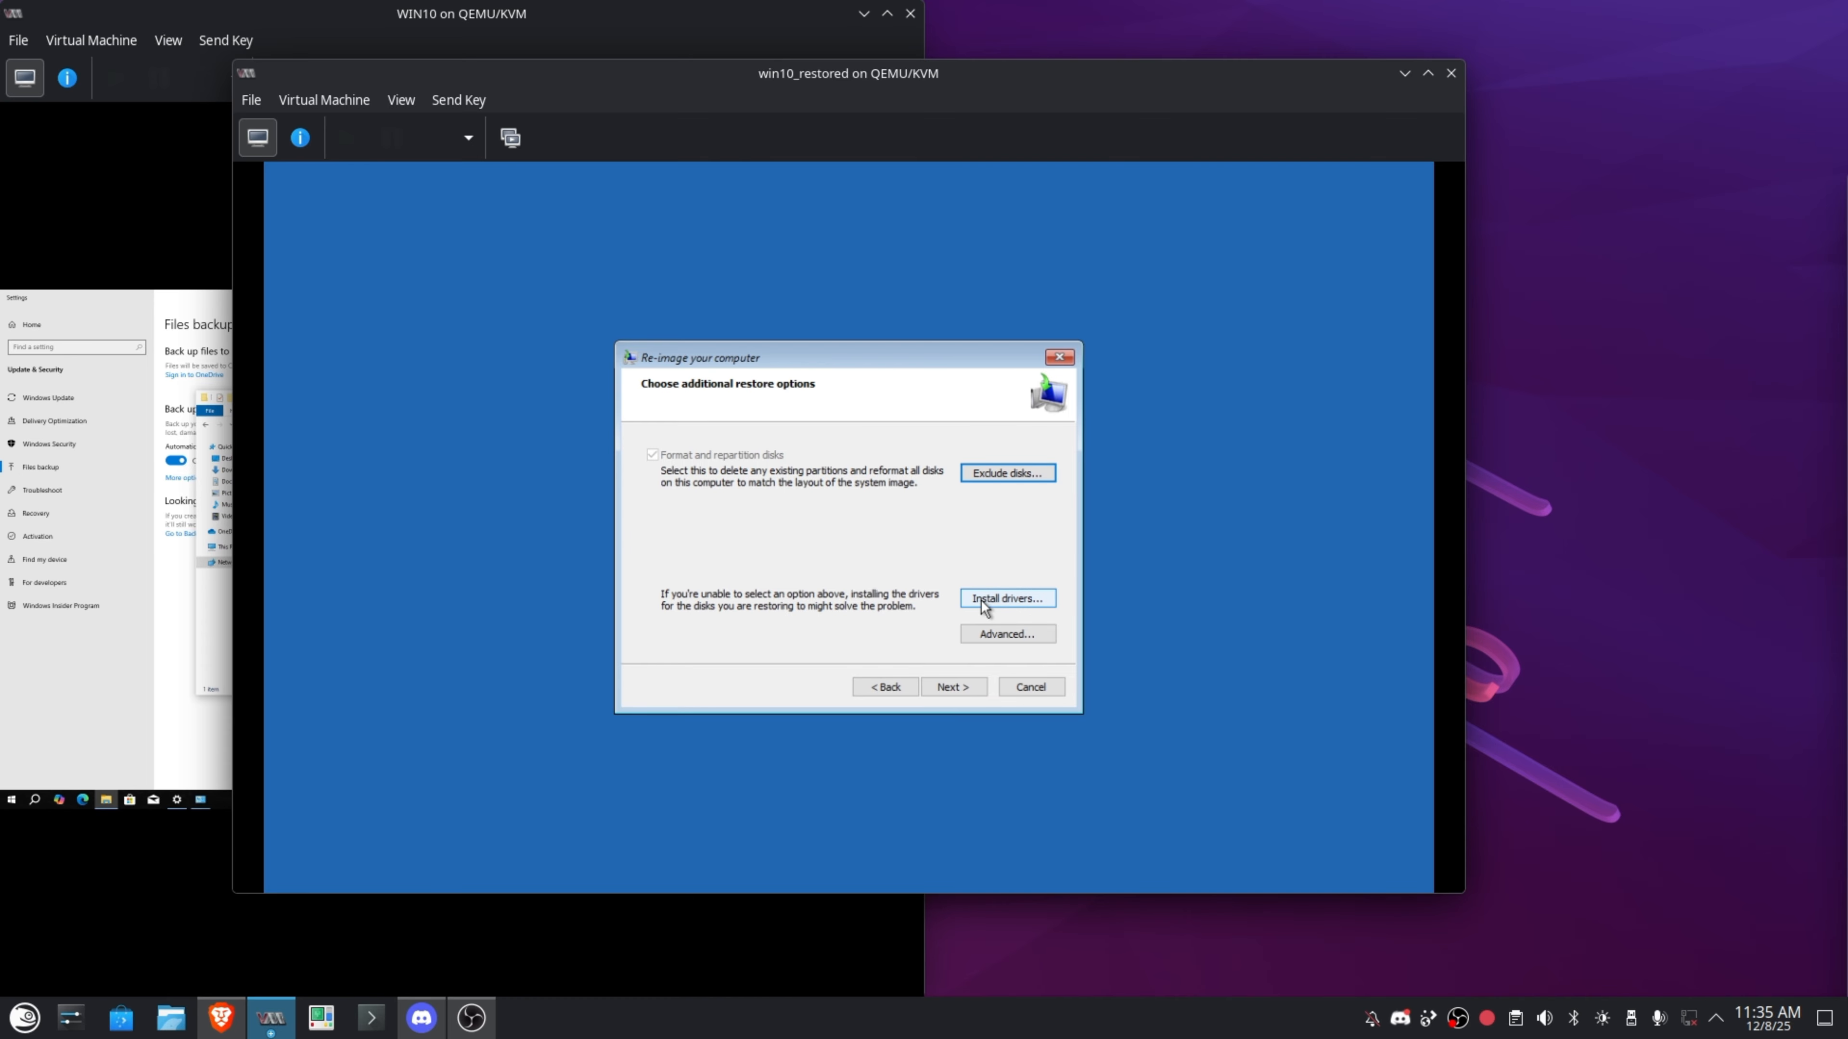
# Load viostor from CD Drive (D:) amd64\w10 and add the Red Hat VirtIO SCSI controller driver.
pyautogui.click(1020, 599)
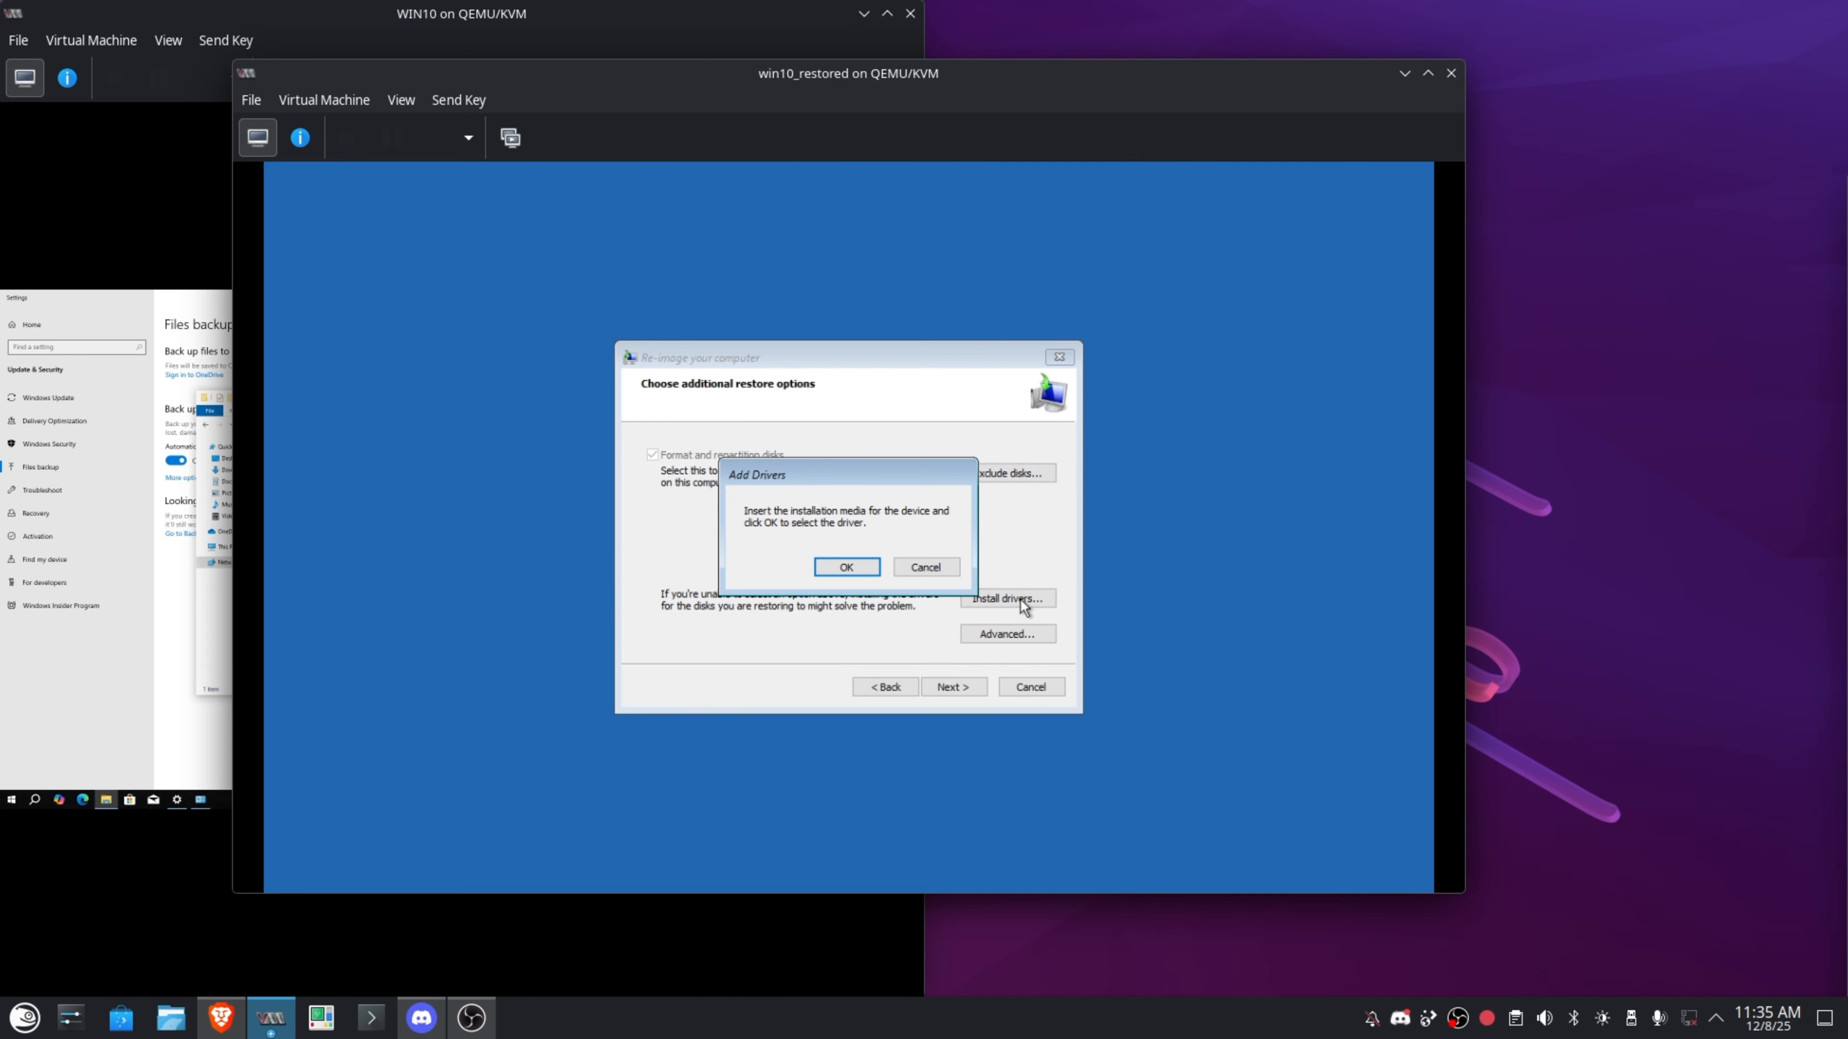
pyautogui.click(859, 566)
pyautogui.moveTo(877, 499); pyautogui.dragTo(521, 323)
pyautogui.click(422, 507)
pyautogui.scroll(-5, 668, 535)
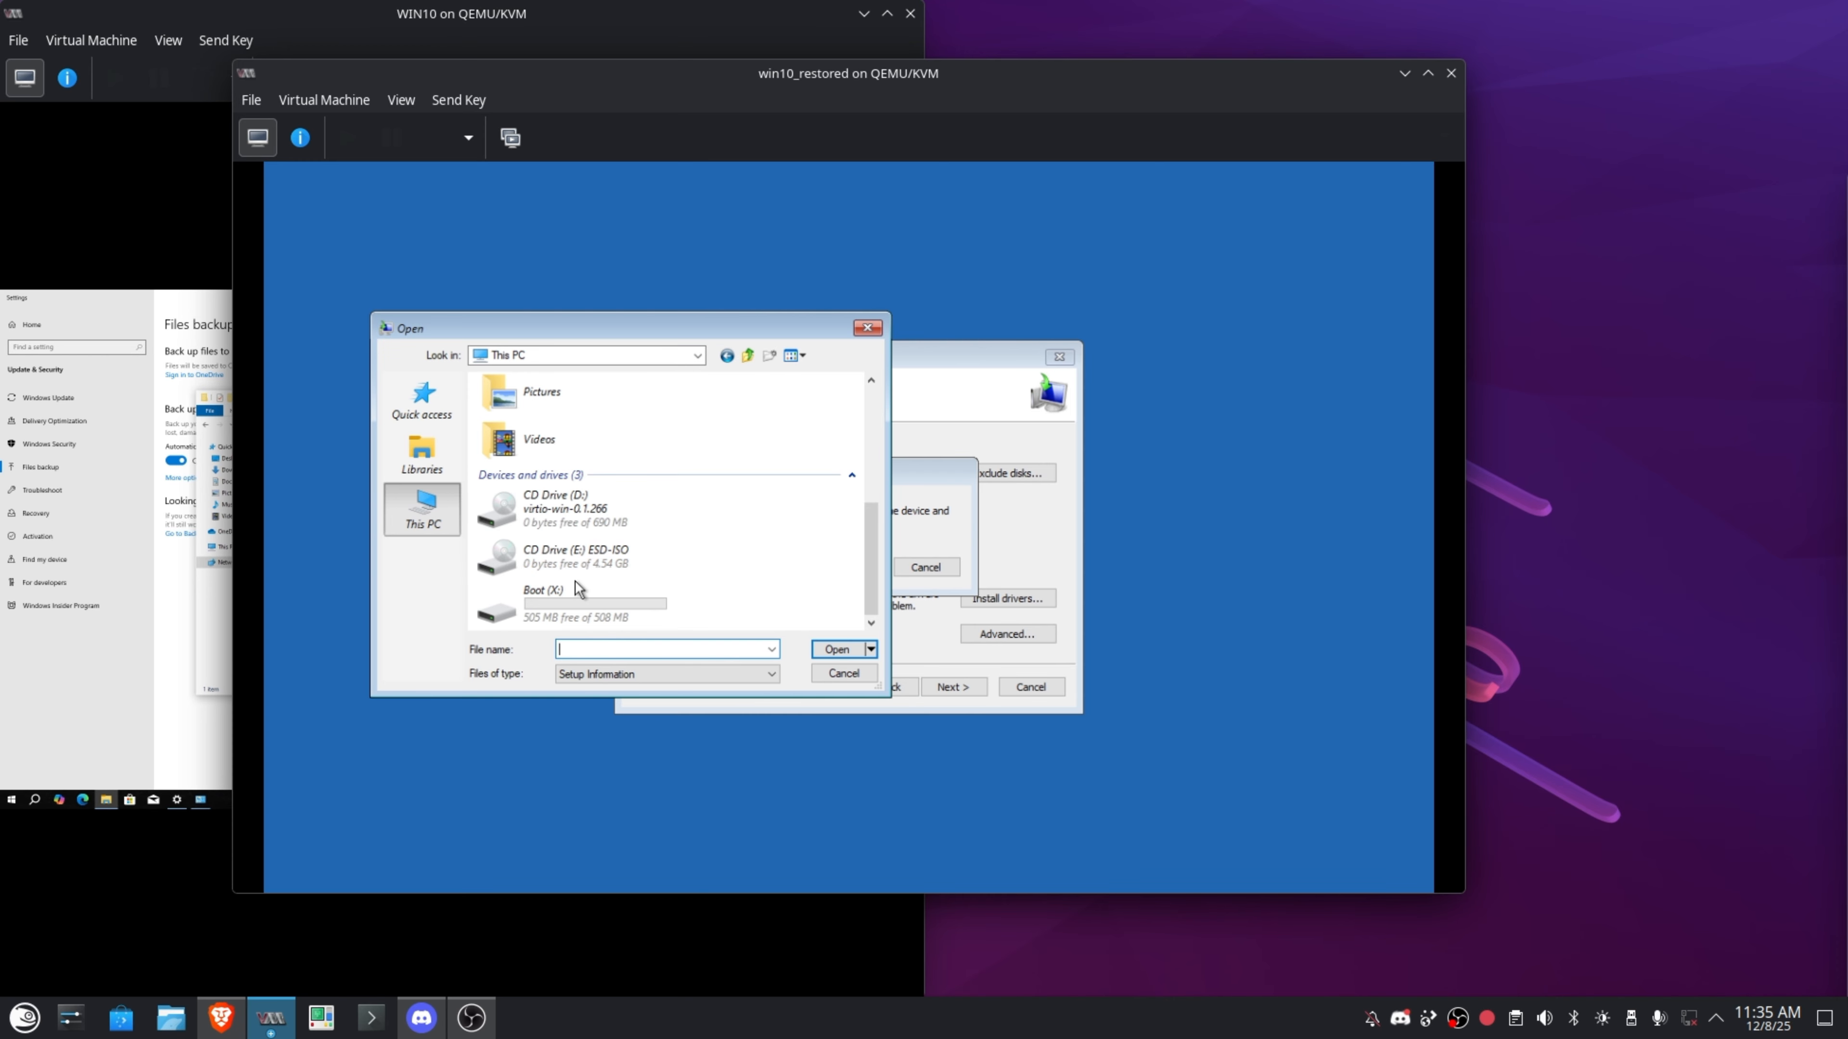
pyautogui.doubleClick(553, 514)
pyautogui.doubleClick(562, 436)
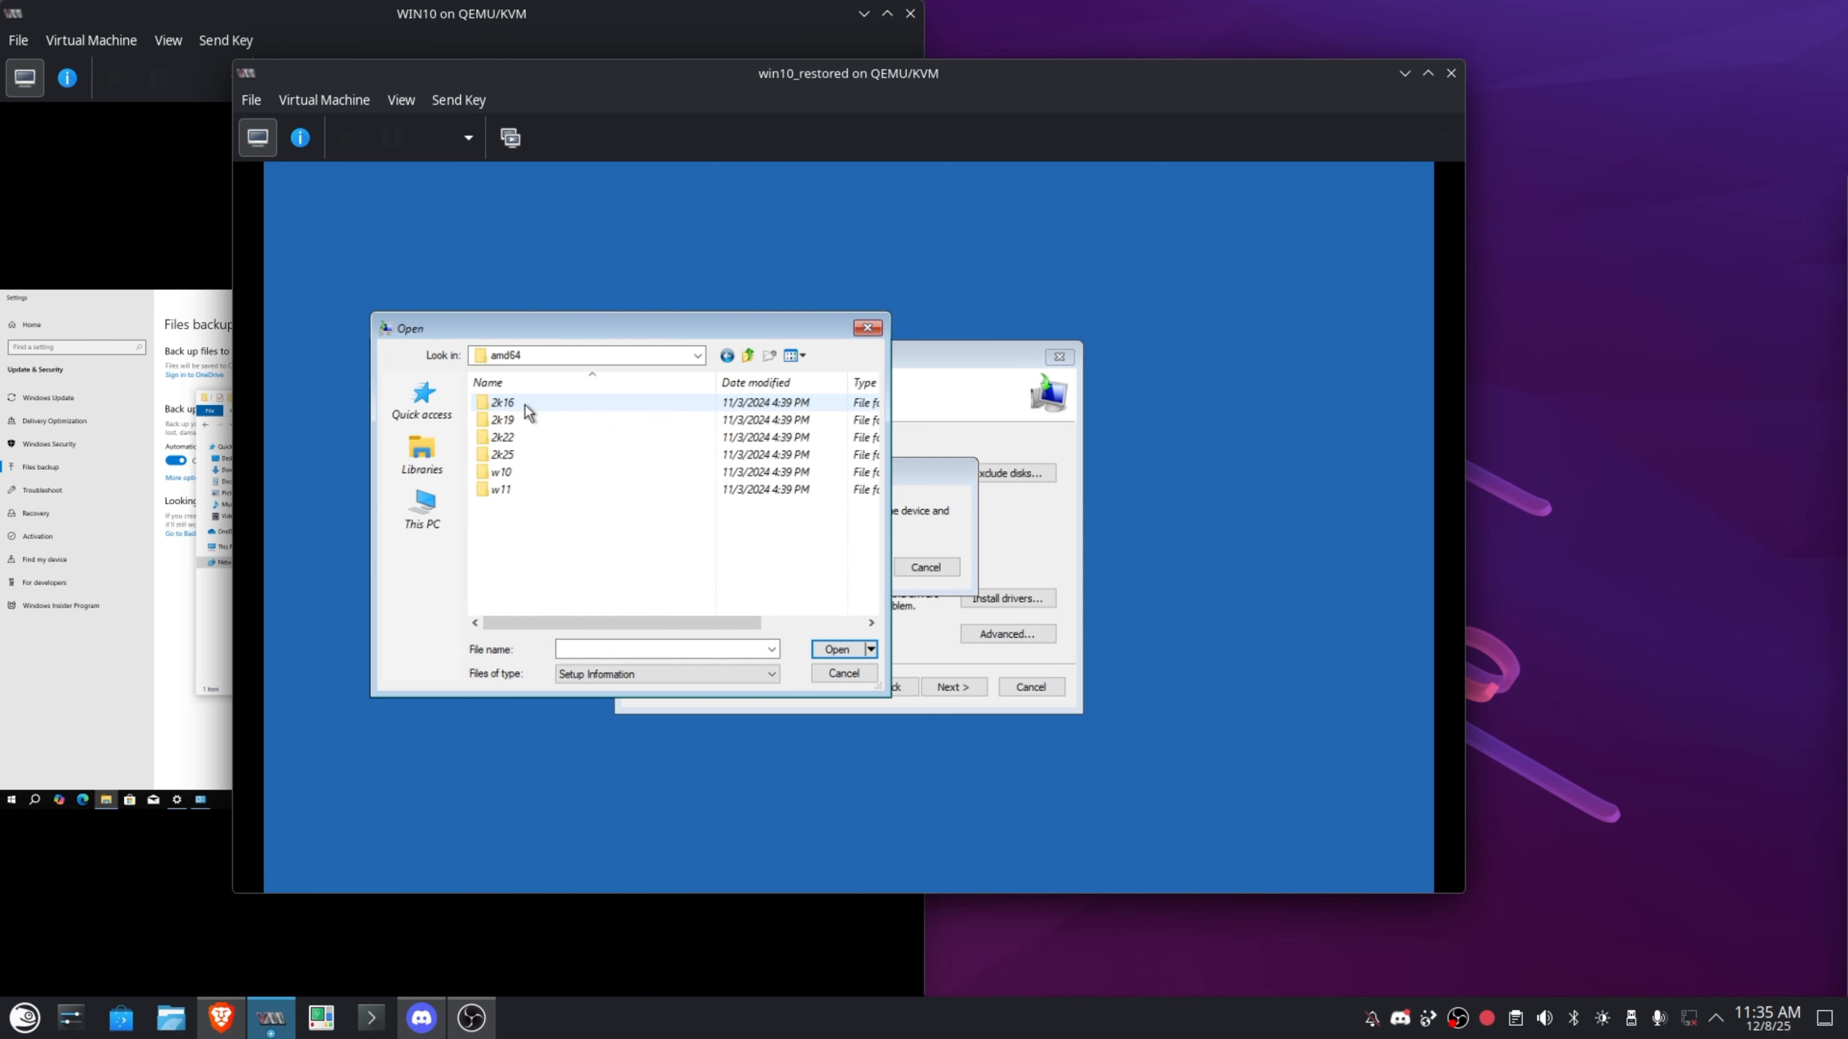
pyautogui.doubleClick(524, 473)
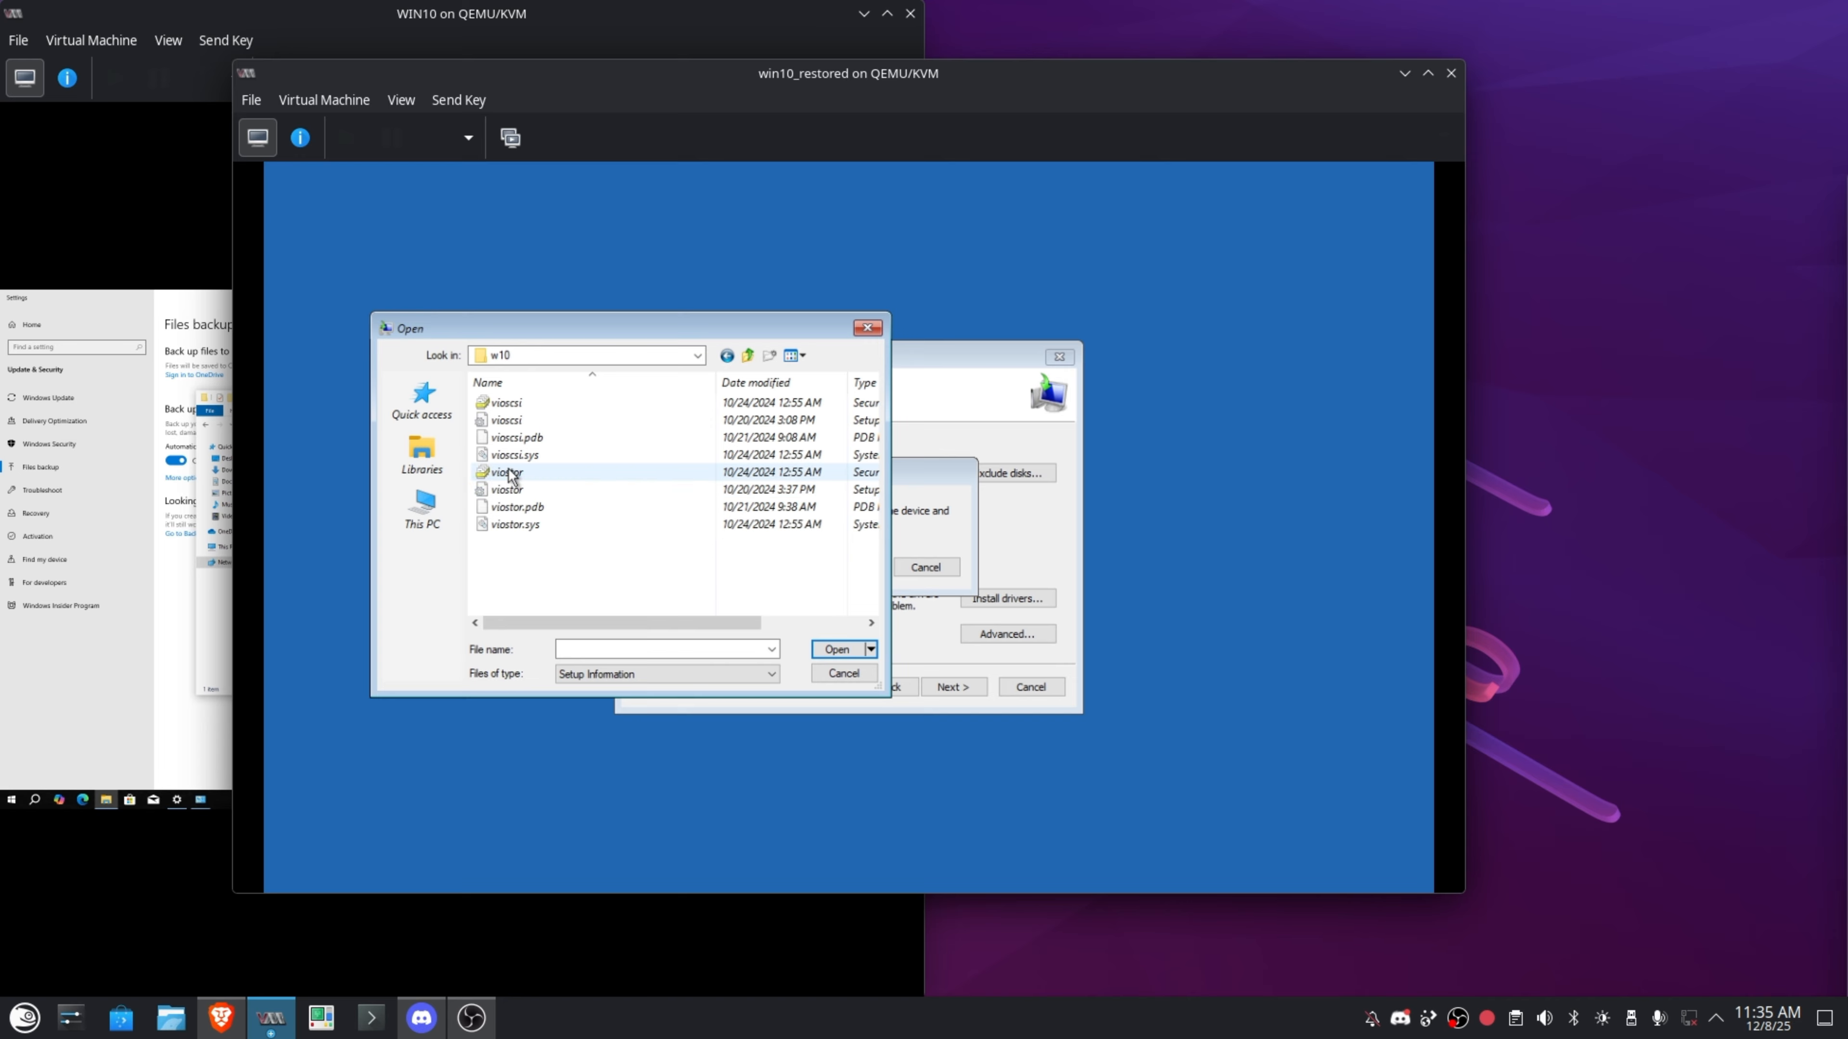
pyautogui.click(508, 489)
pyautogui.click(835, 649)
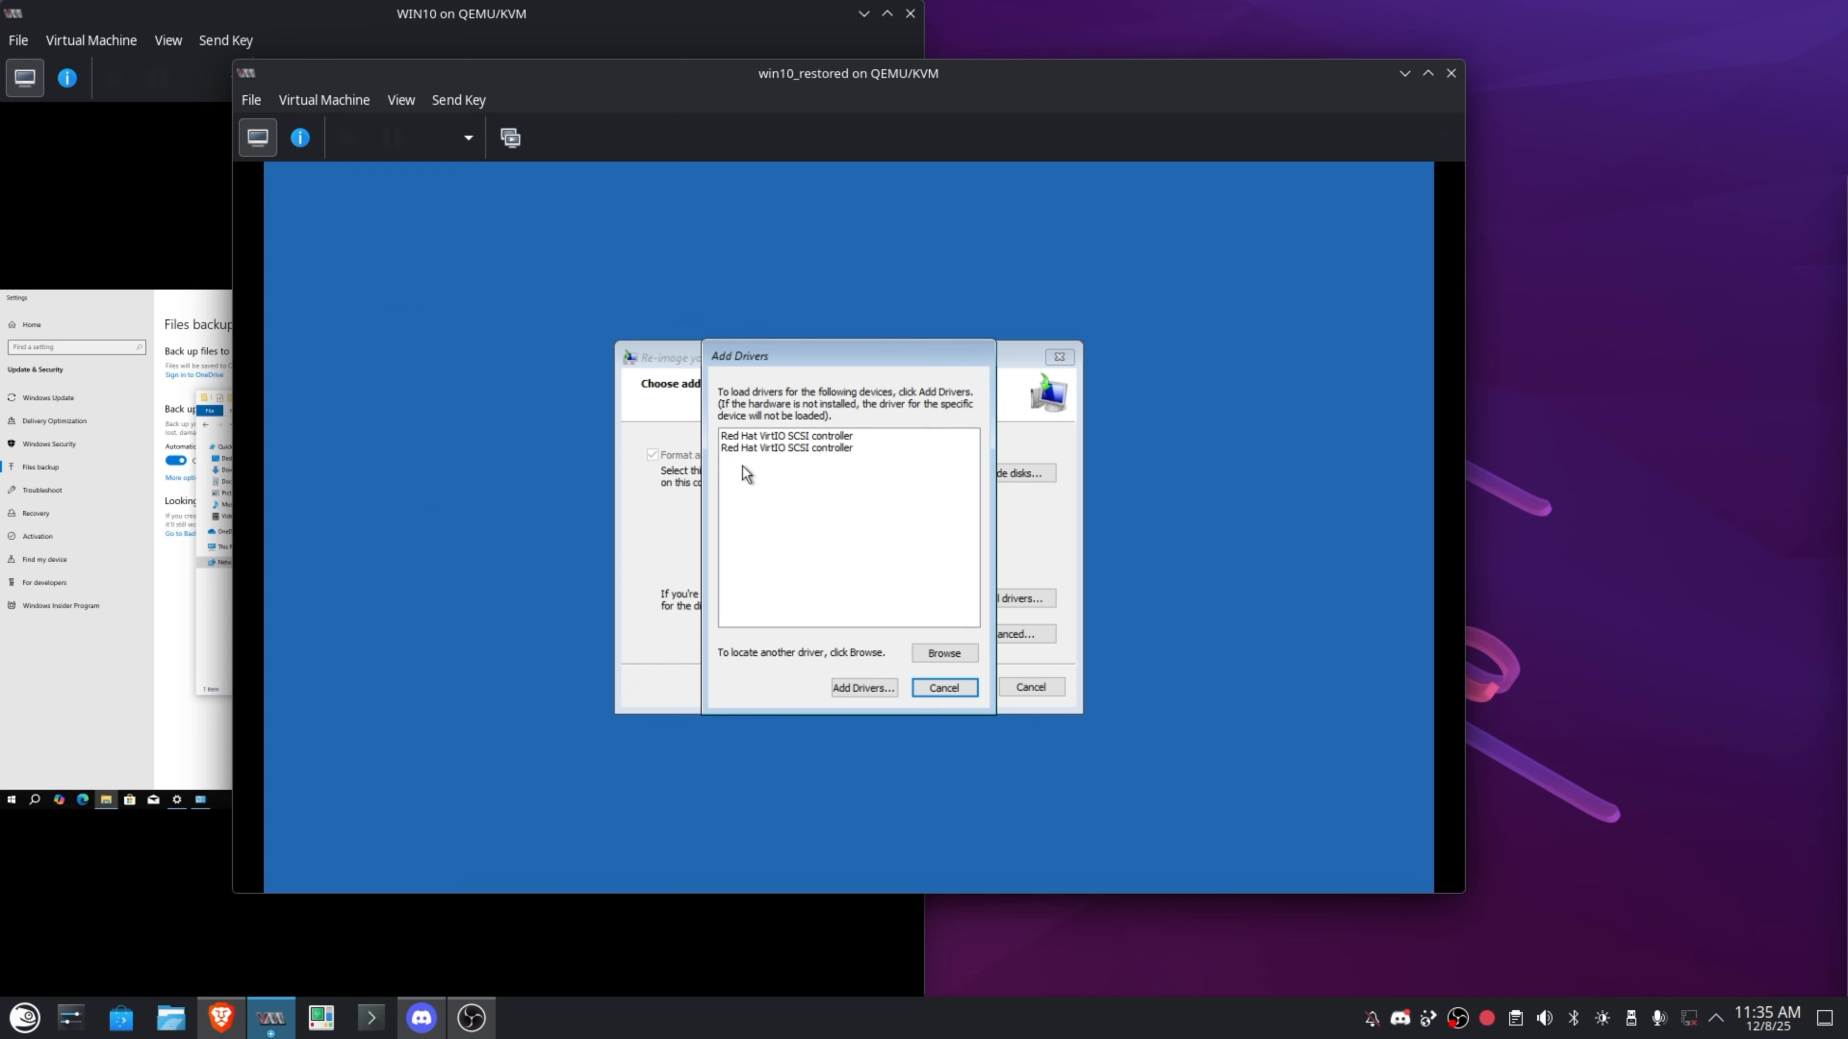
pyautogui.click(837, 438)
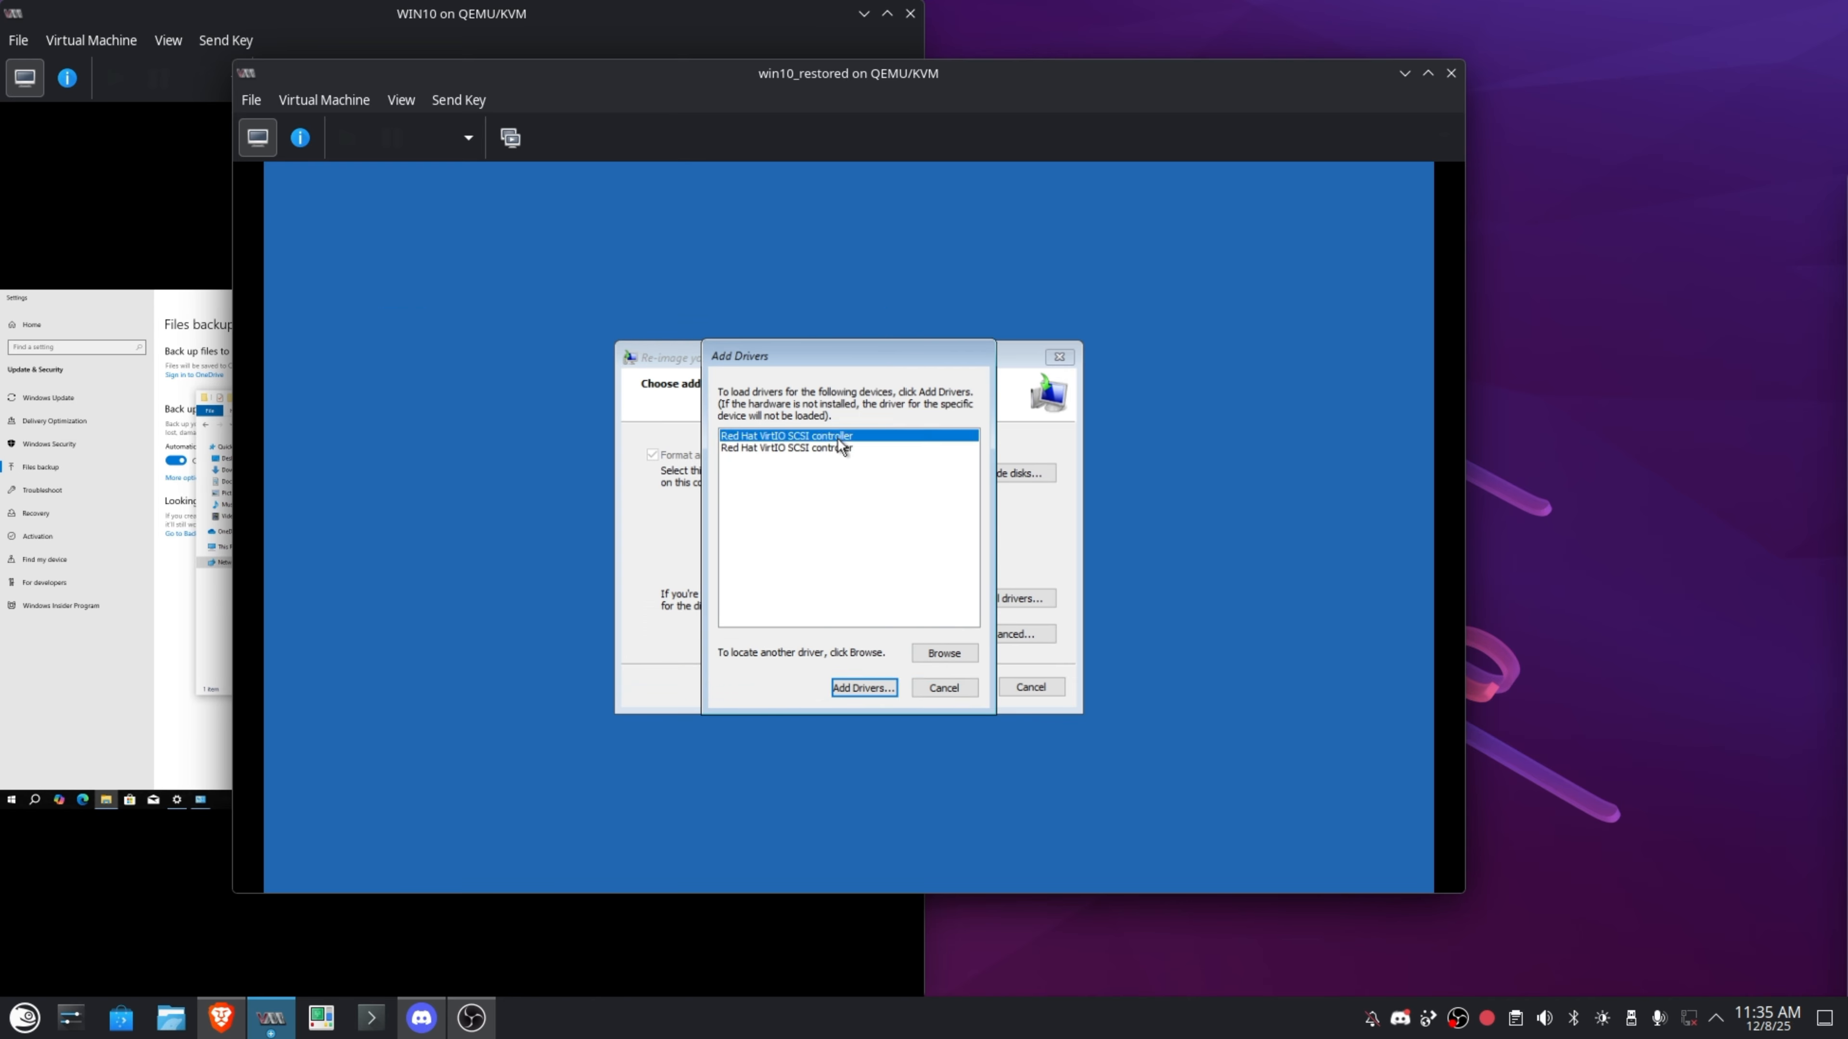
pyautogui.click(869, 690)
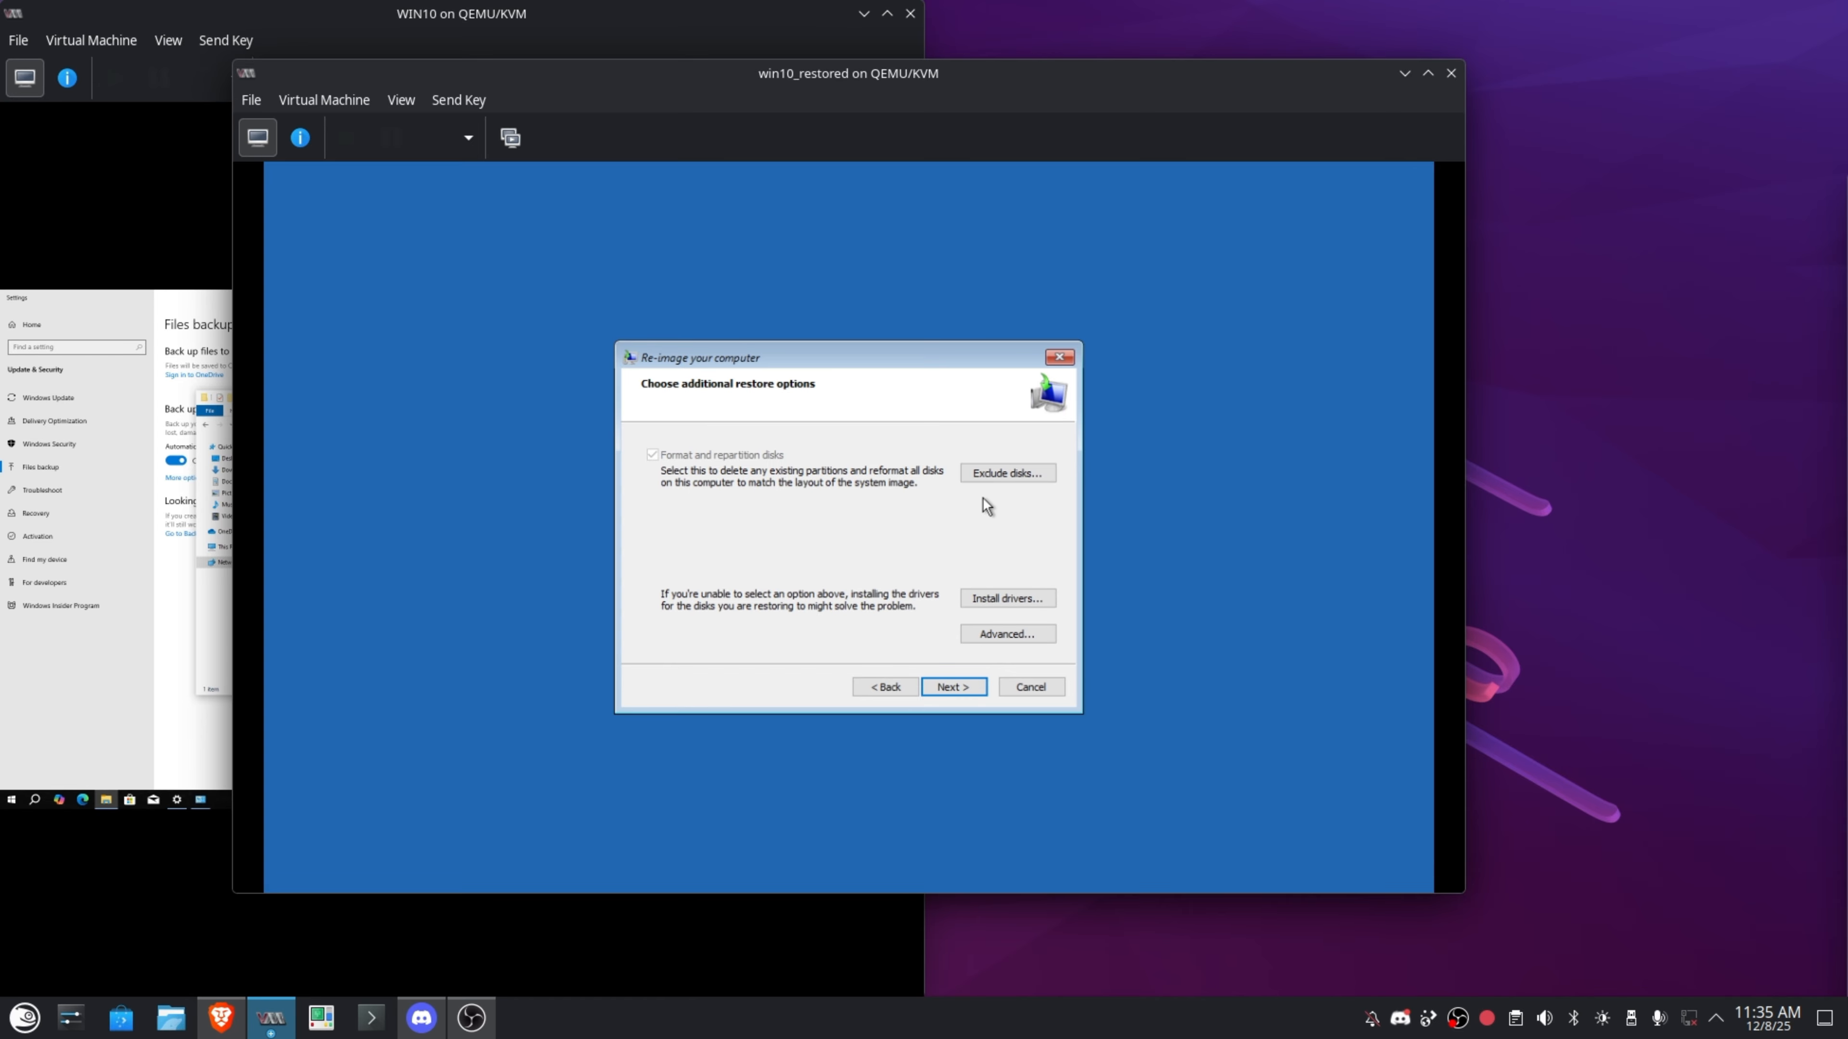
# Confirm Red Hat VirtIO Disk 0 is detected, then finish the wizard and accept disk formatting.
pyautogui.click(1034, 479)
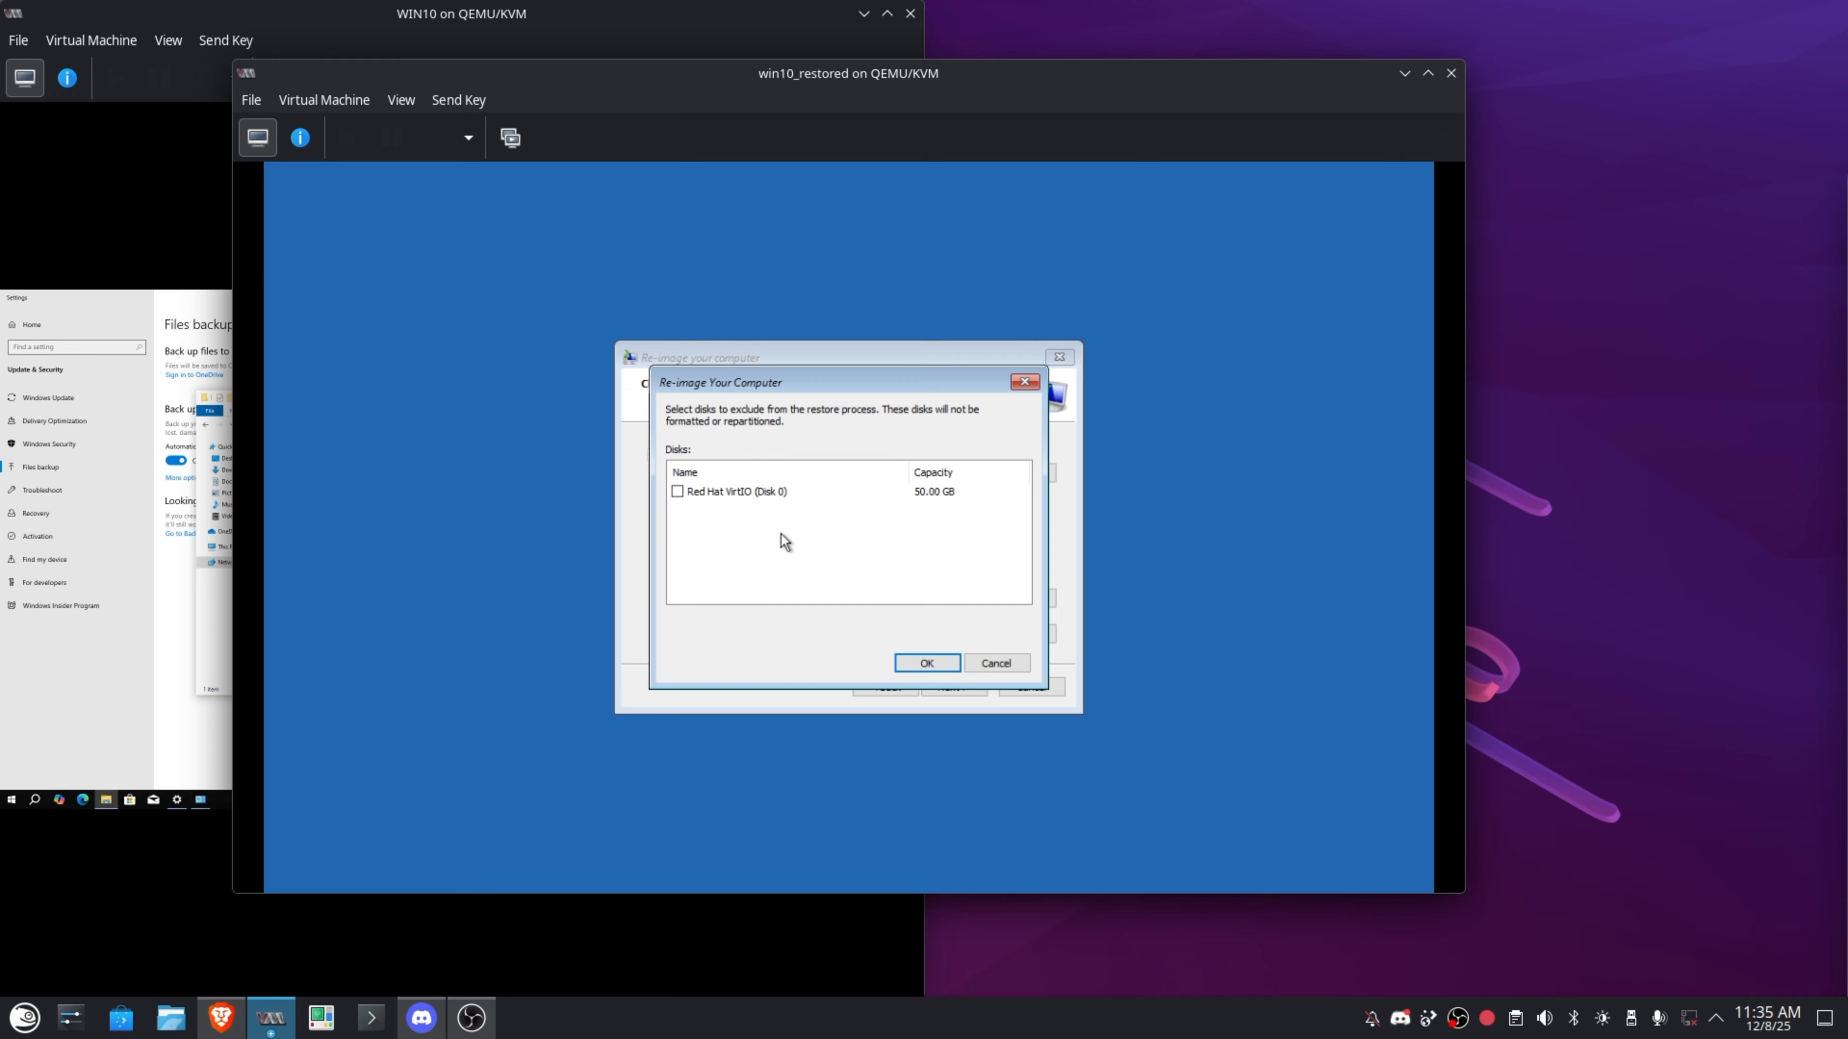
pyautogui.click(902, 662)
pyautogui.click(951, 686)
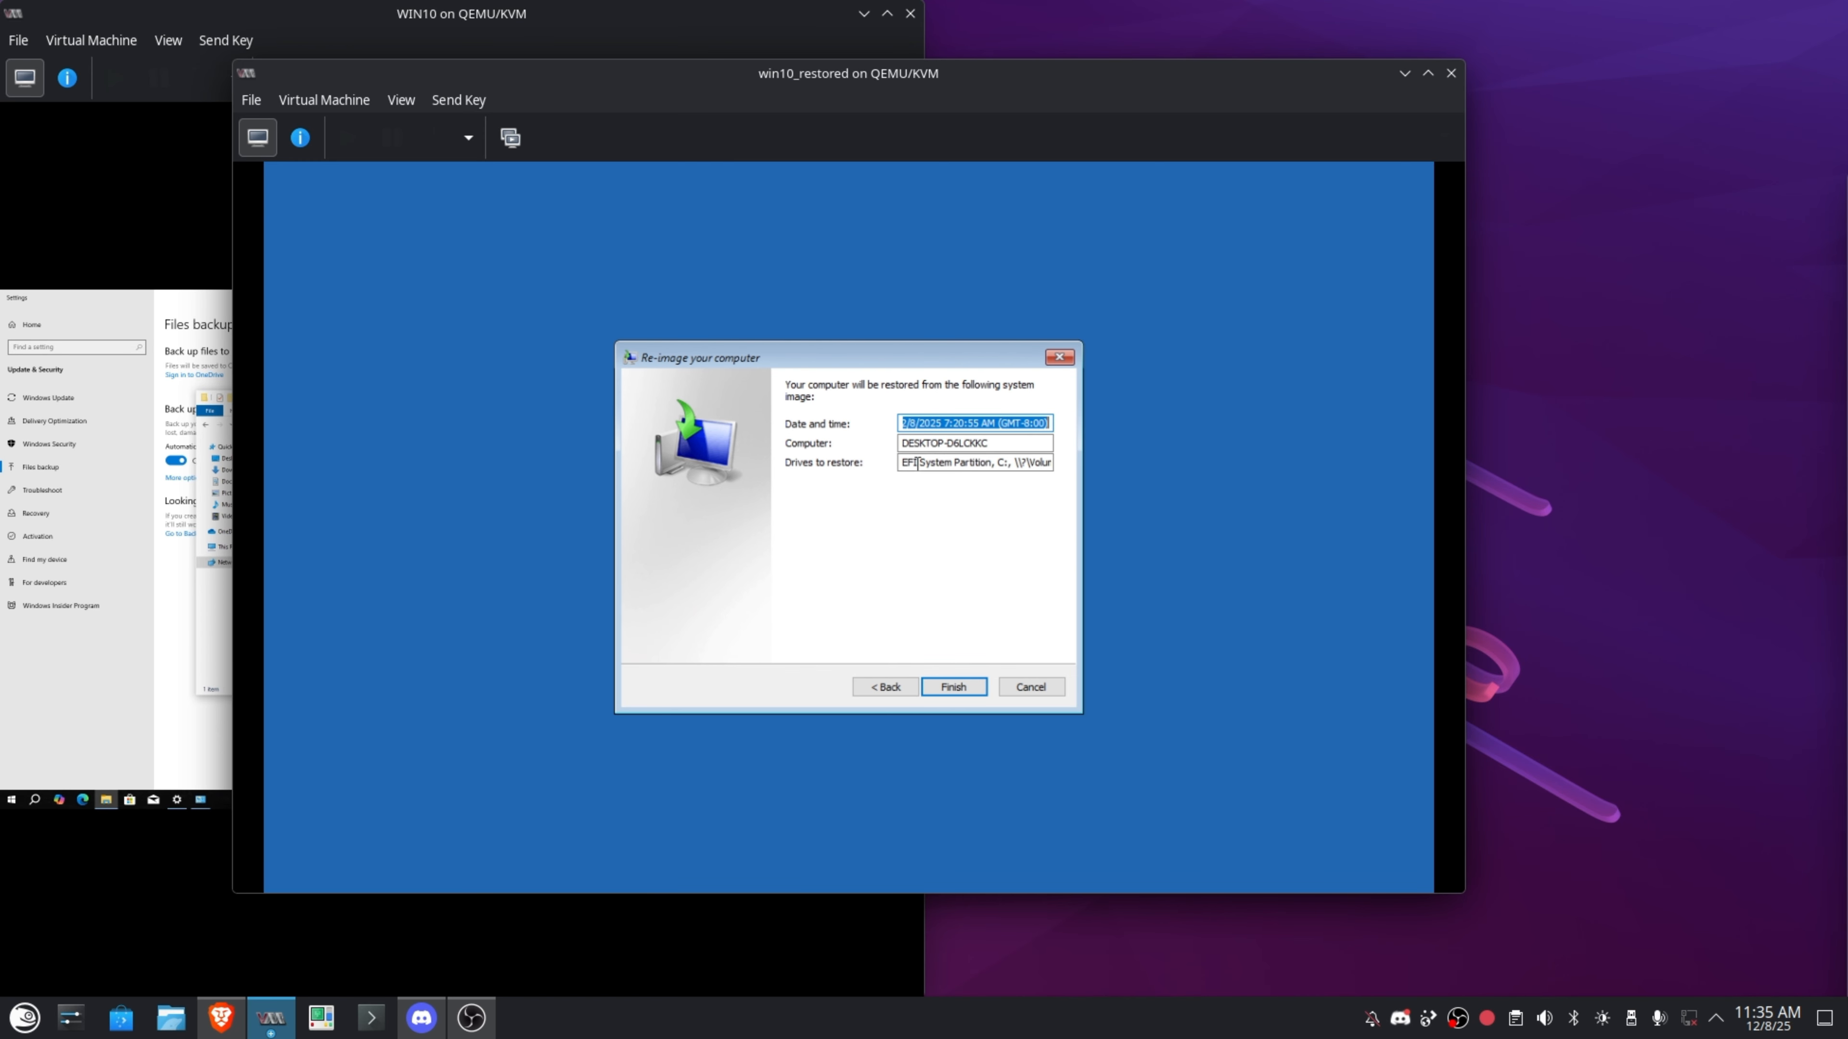
pyautogui.click(953, 686)
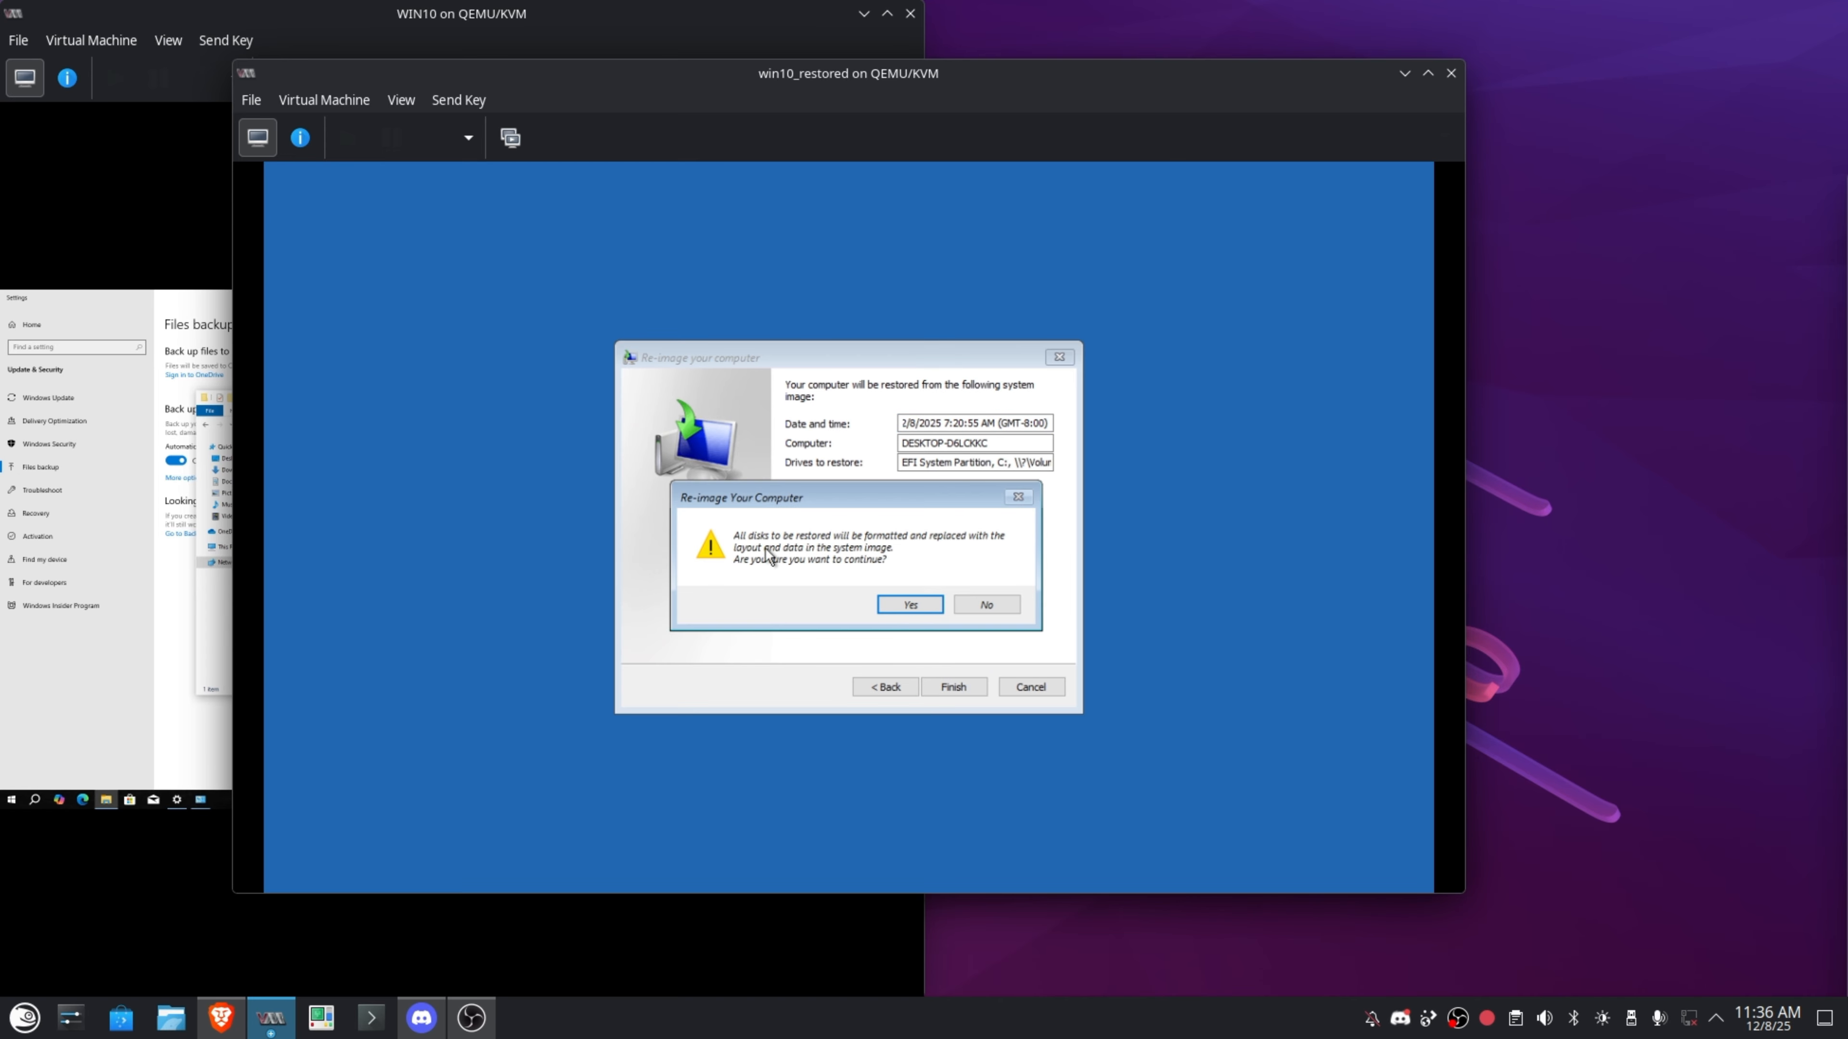
pyautogui.click(910, 605)
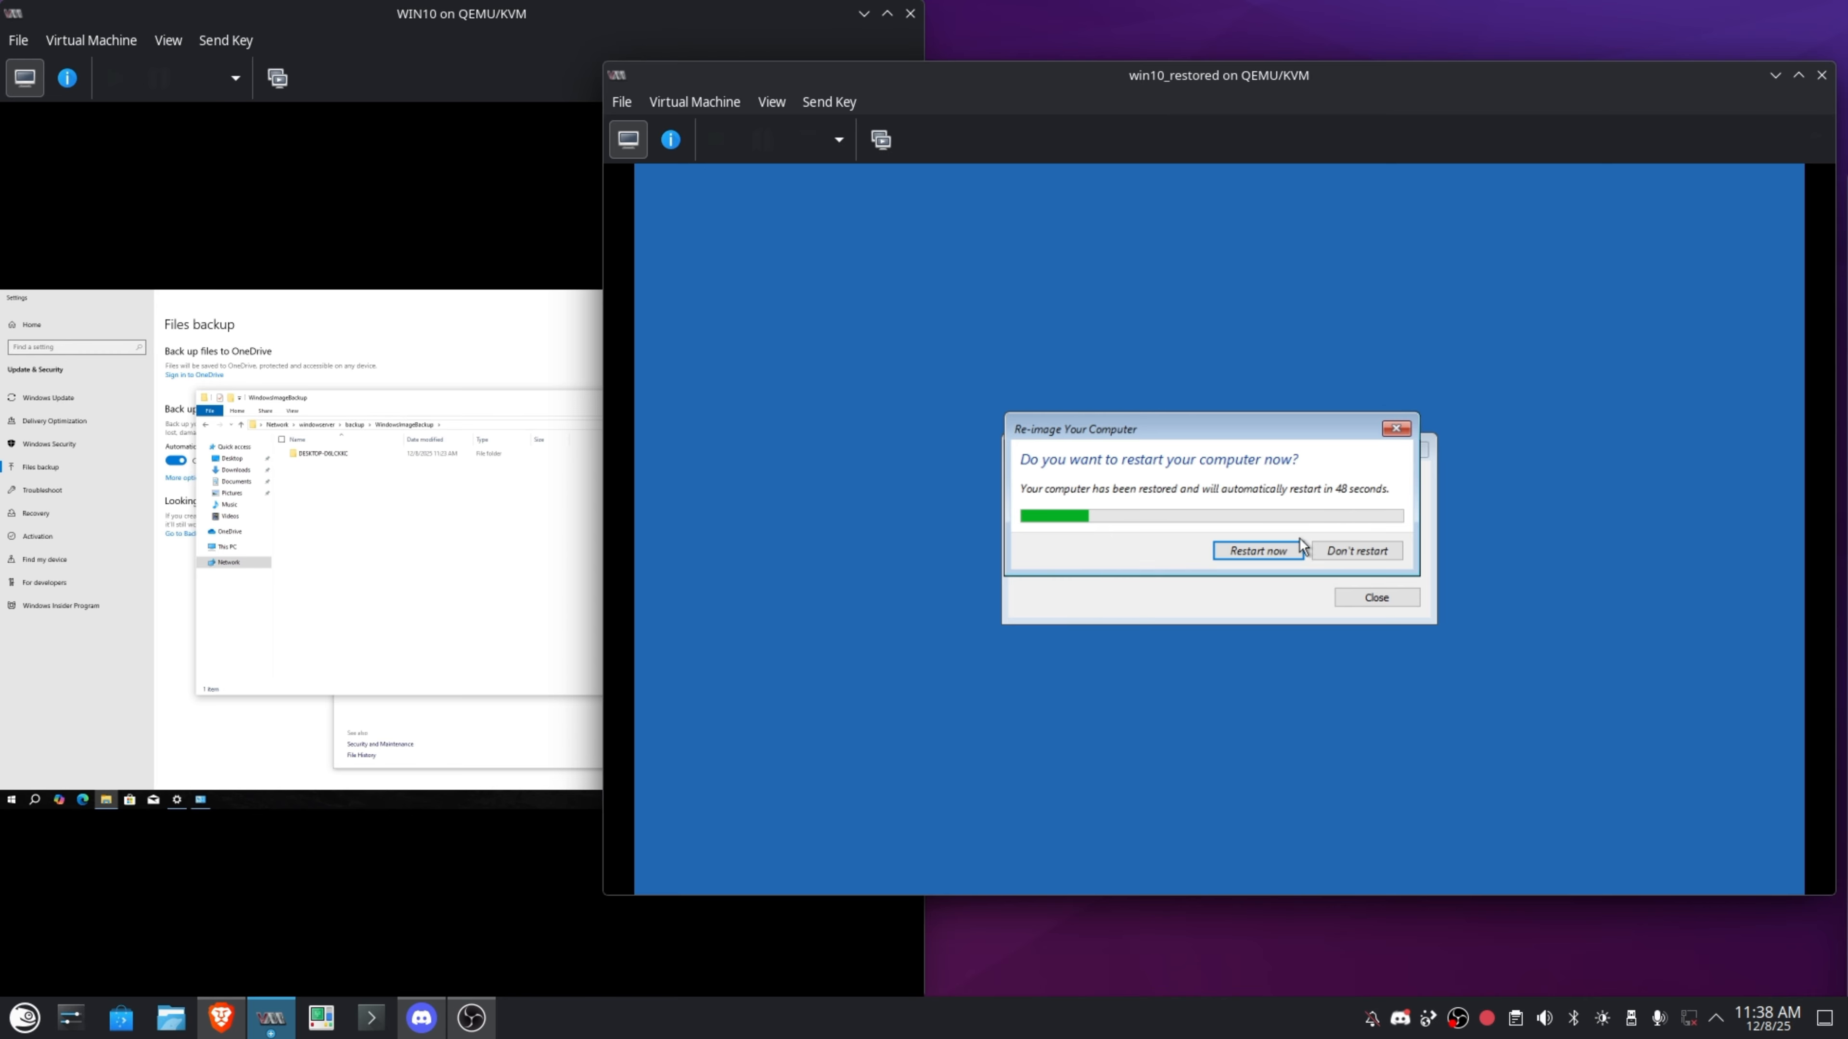
# Restart win10_restored, snap it beside WIN10, and close WIN10's Settings, File Explorer and Control Panel.
pyautogui.click(1259, 551)
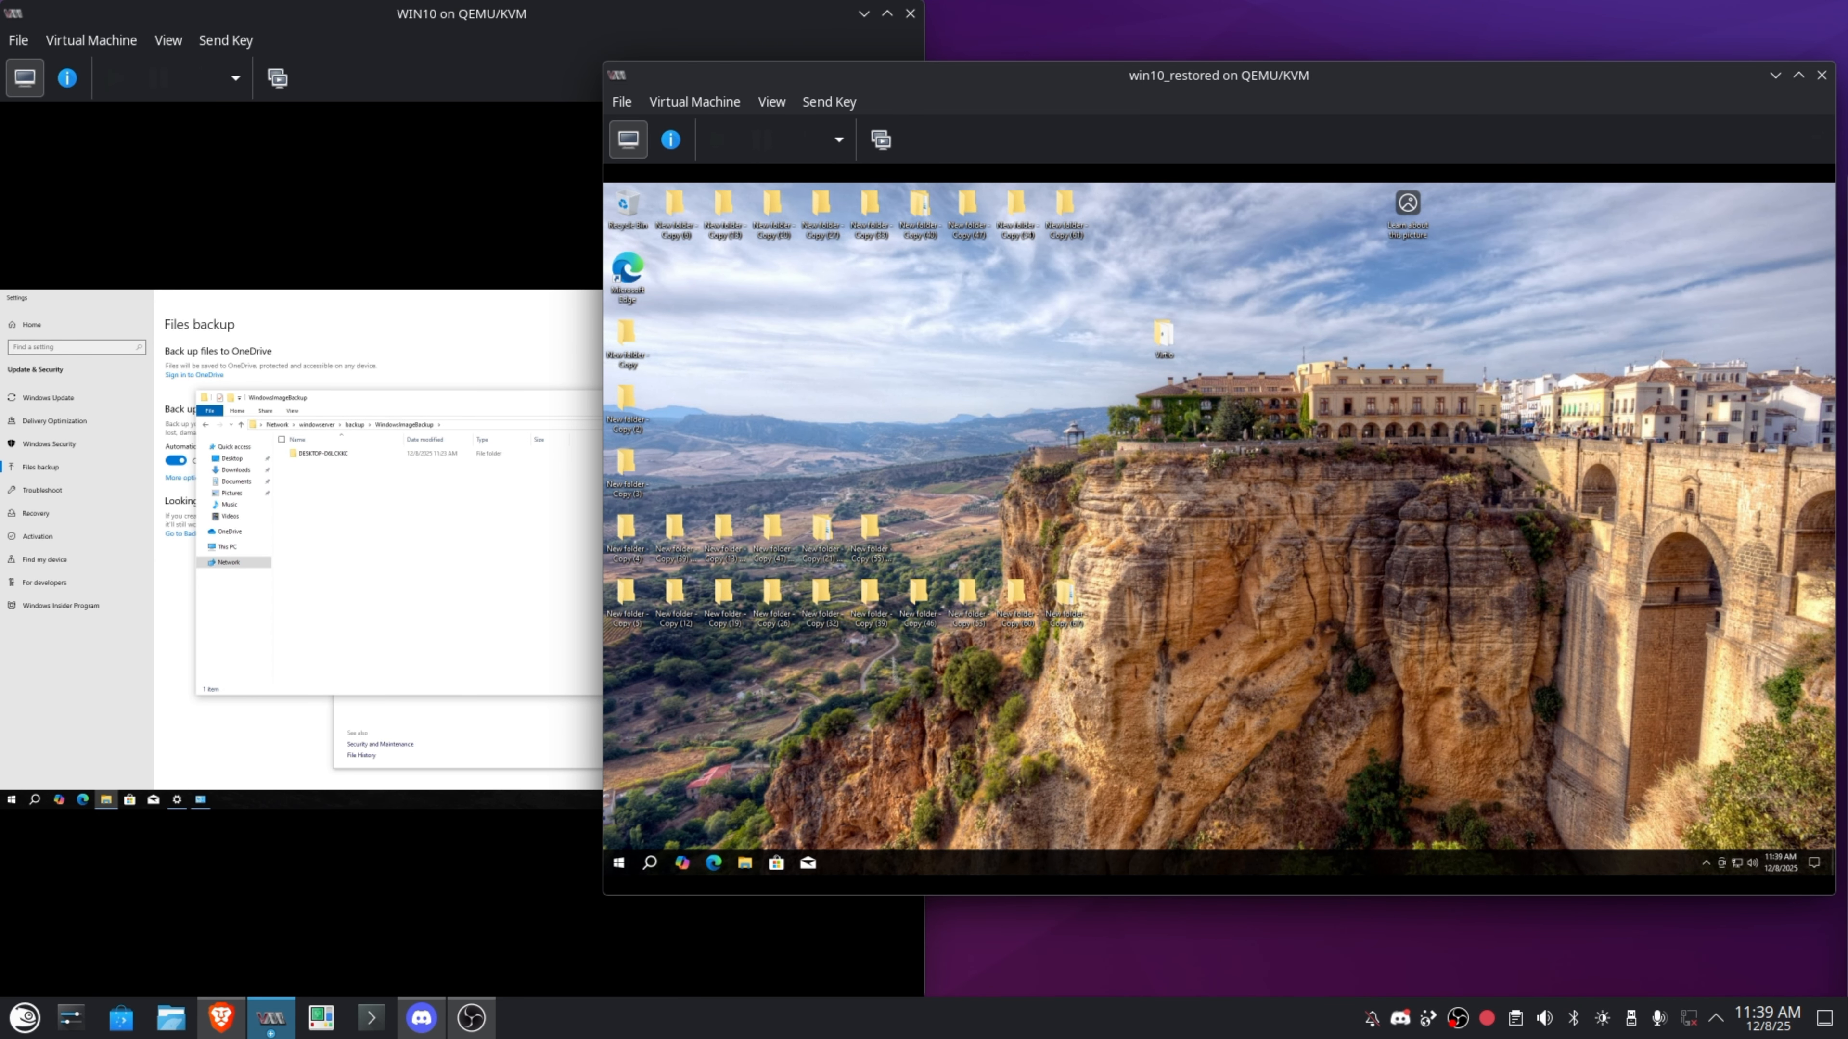
pyautogui.moveTo(1082, 101); pyautogui.dragTo(1845, 408)
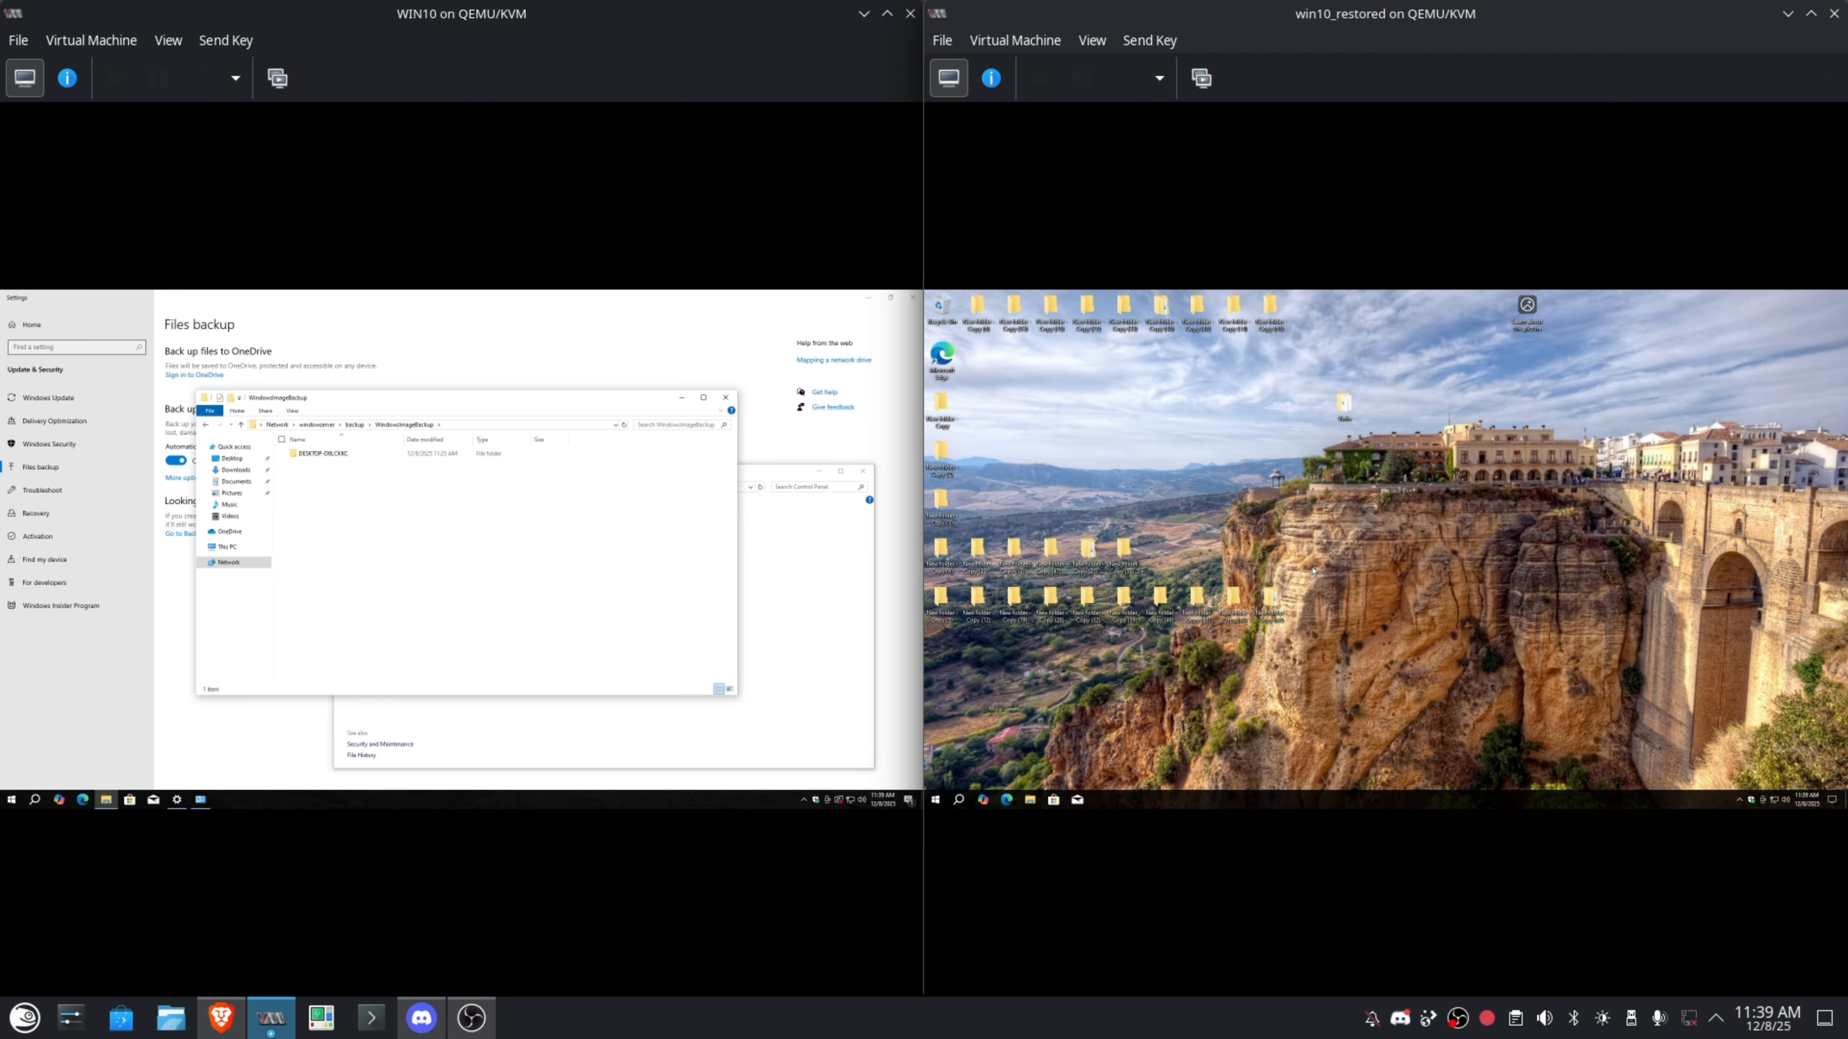
pyautogui.click(595, 332)
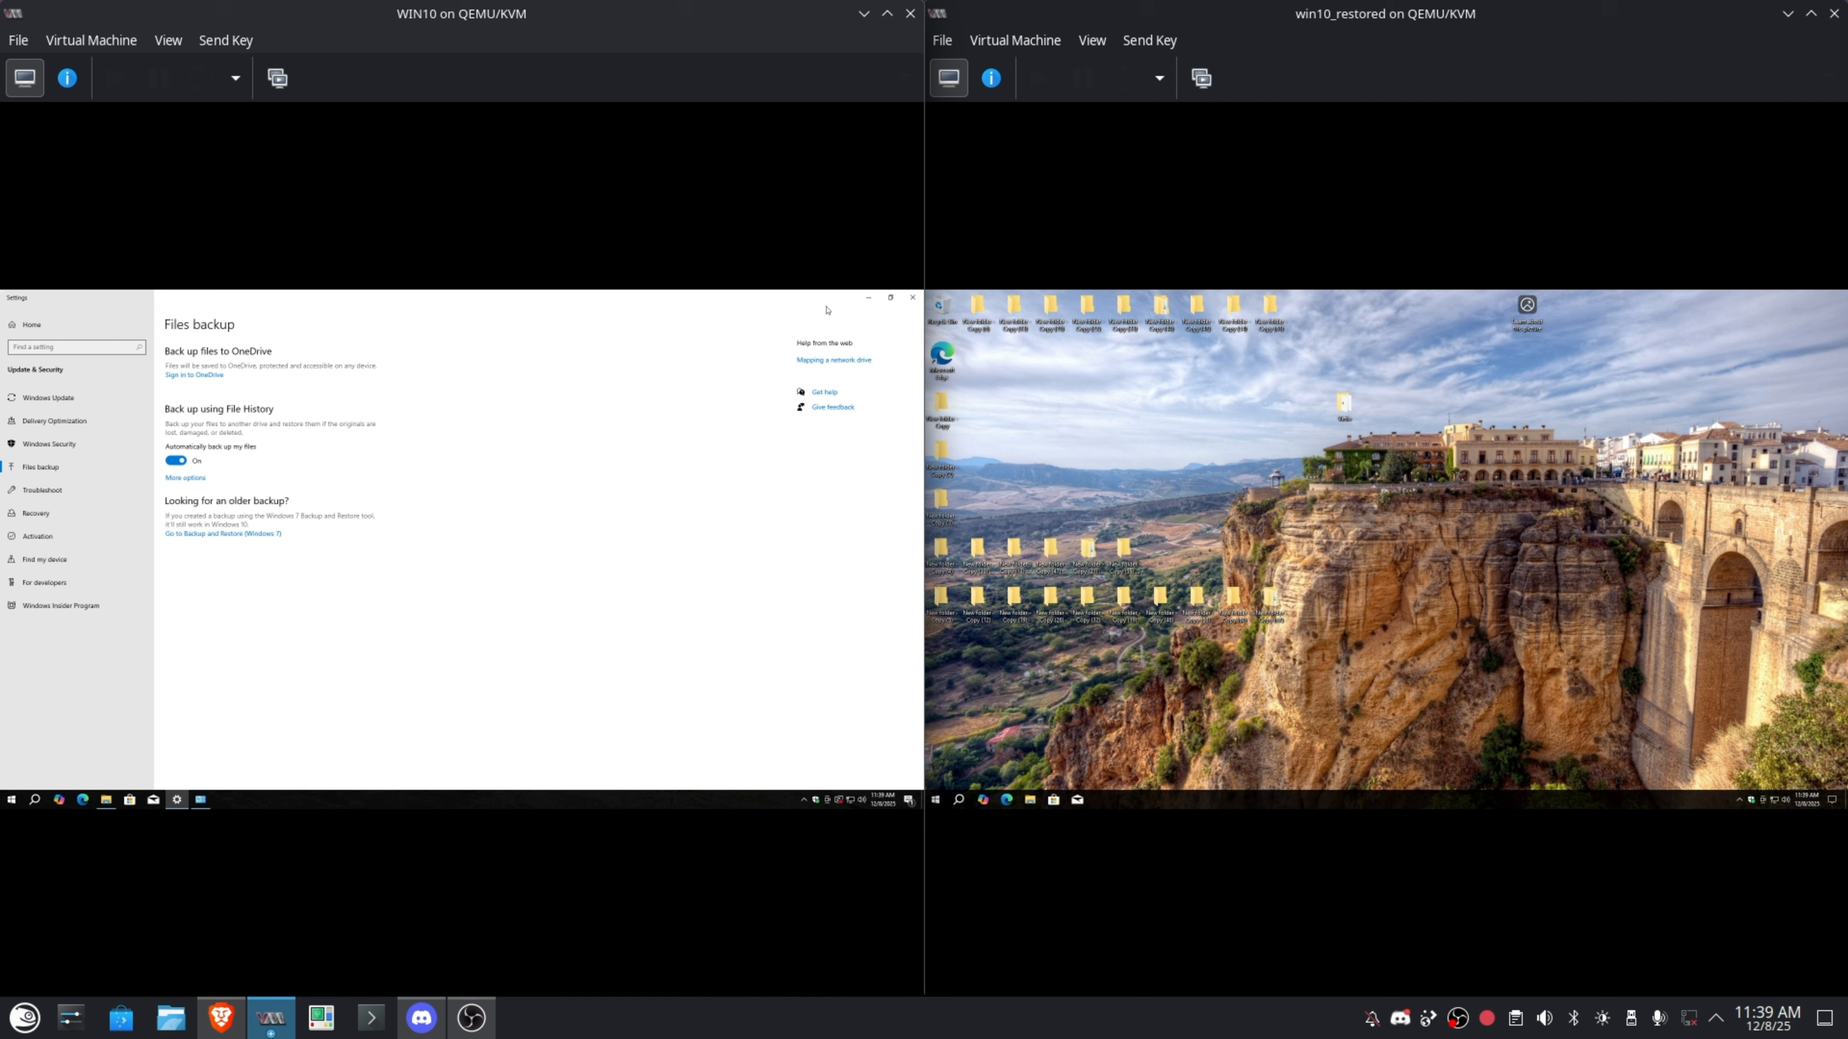
pyautogui.click(911, 303)
pyautogui.click(728, 395)
pyautogui.click(859, 469)
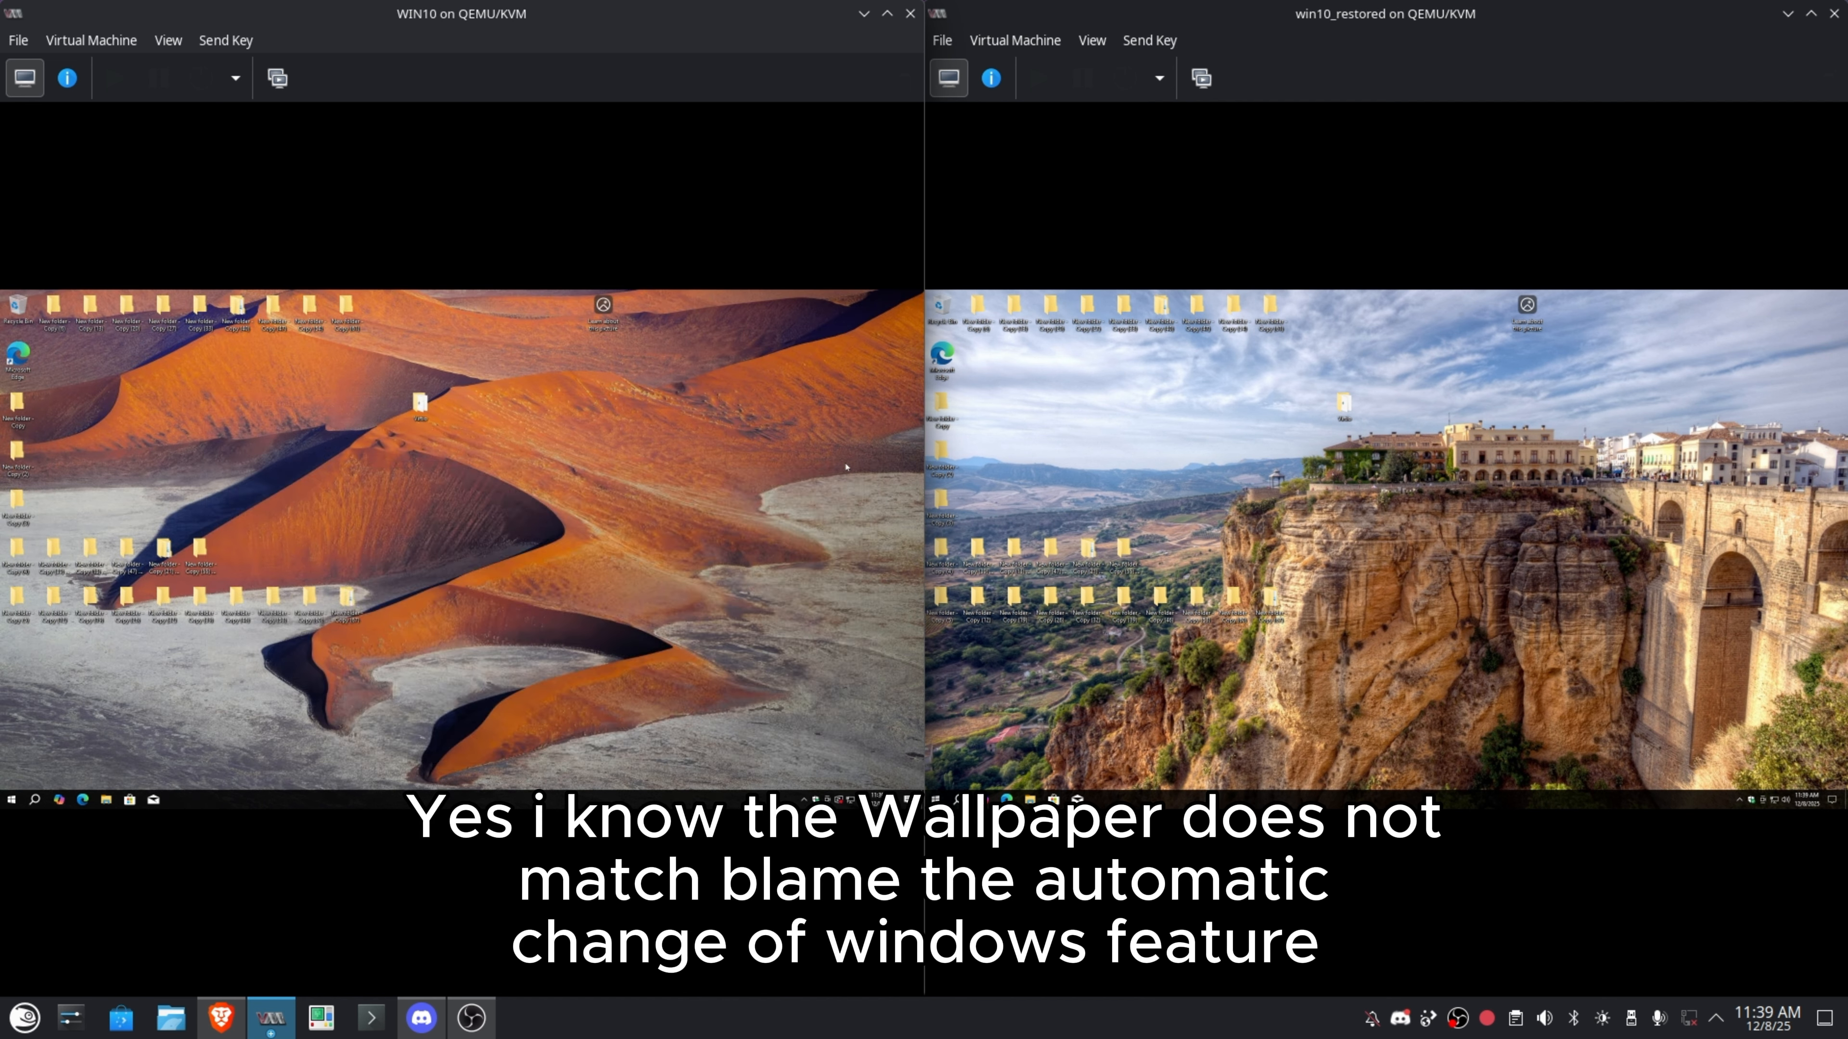